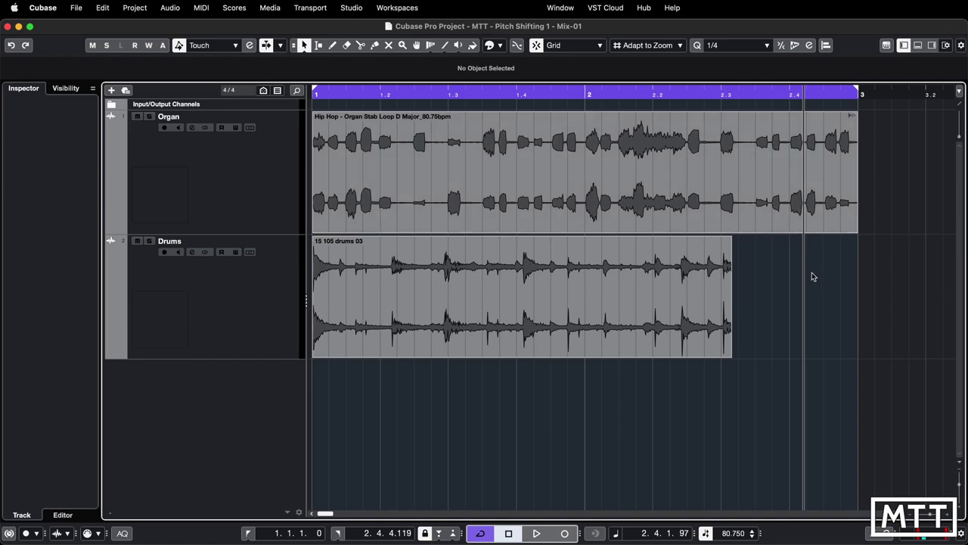
# Solo the Organ track and play its loop from the project start.
pyautogui.press('Home')
pyautogui.press('Down')
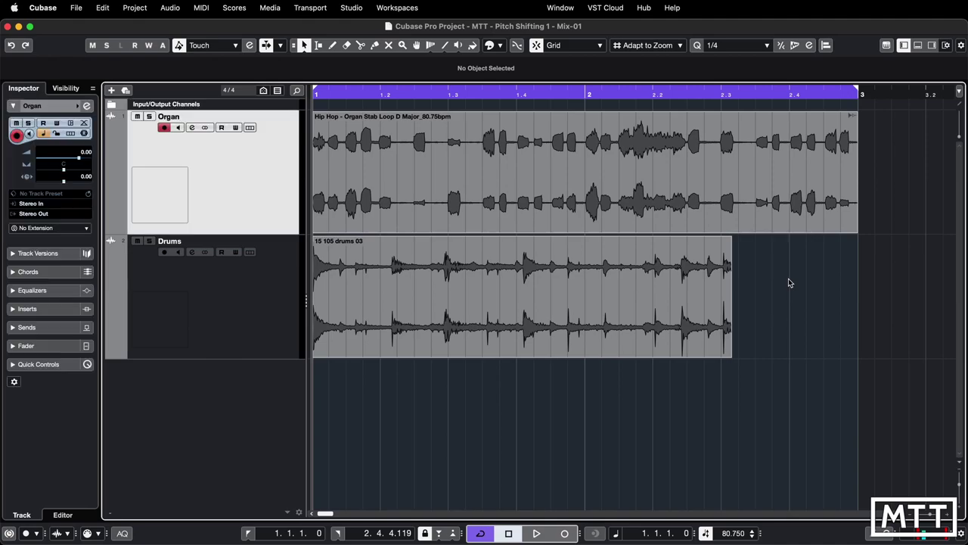
pyautogui.press('s')
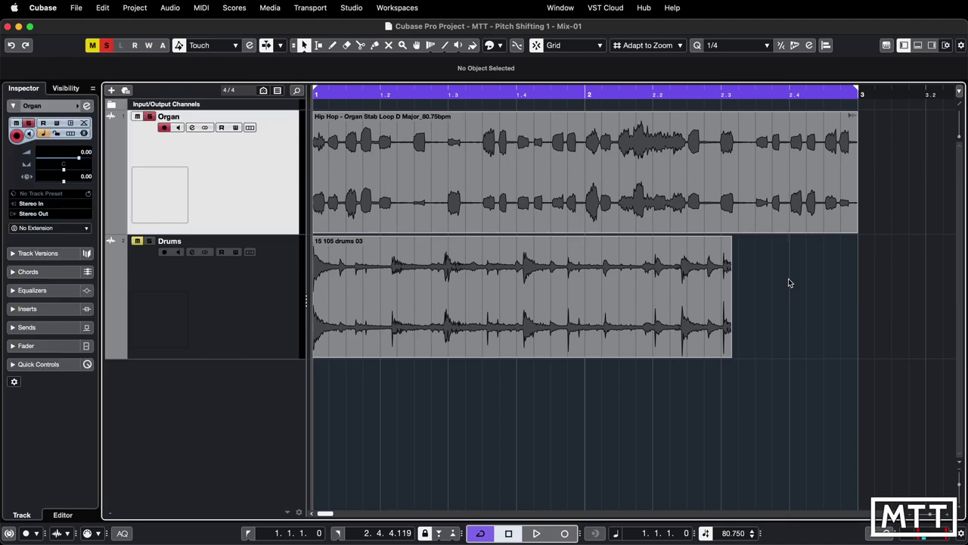
pyautogui.press('space')
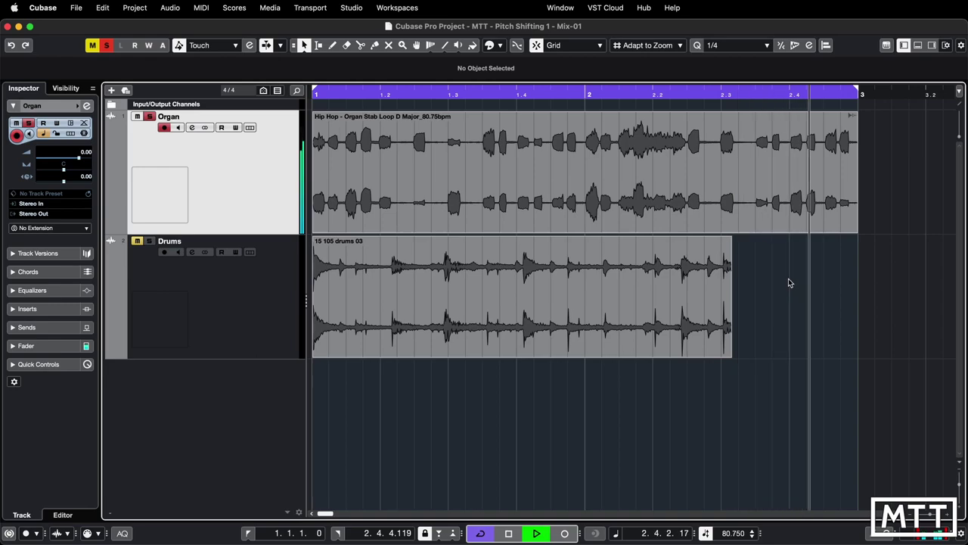
pyautogui.press('space')
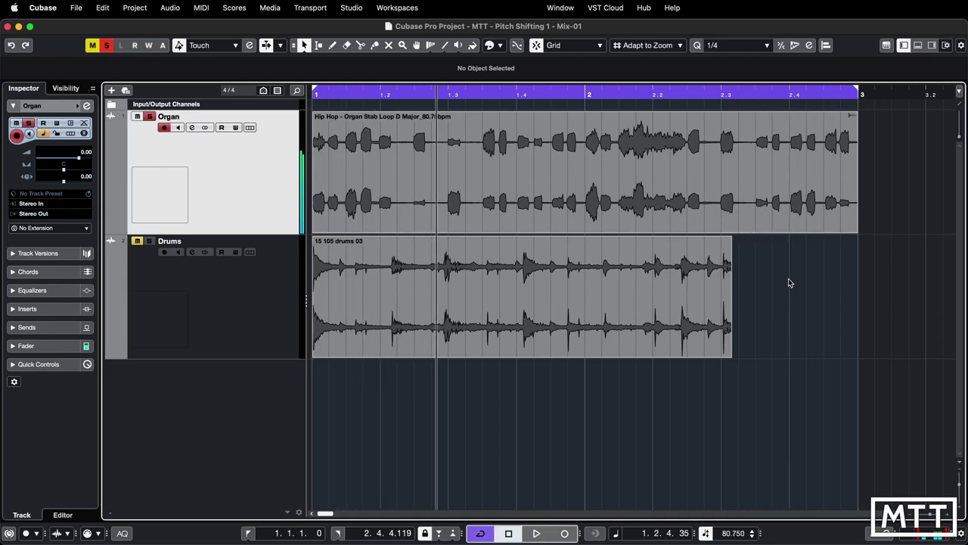
# Audition the Drums loop on its own, then return the playhead to bar 1.
pyautogui.press('Down')
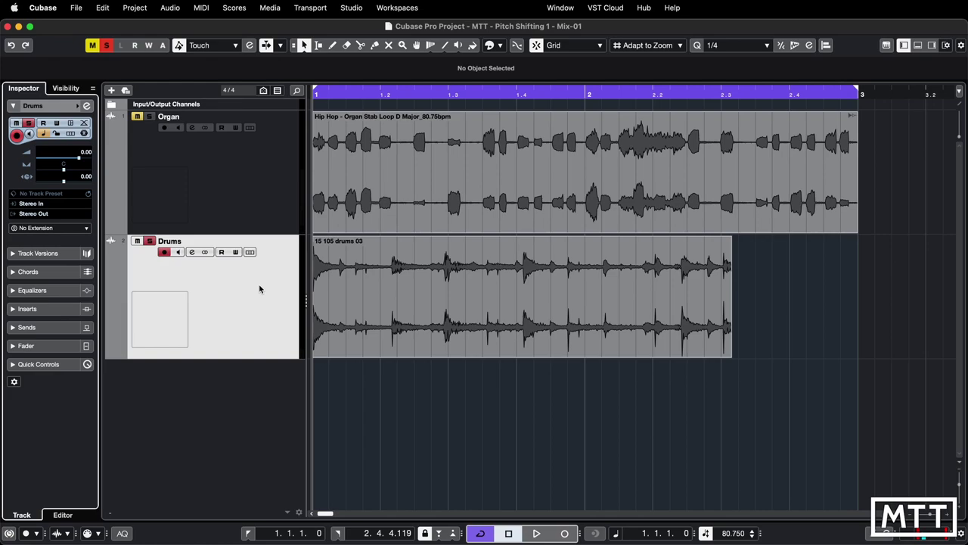
pyautogui.press('space')
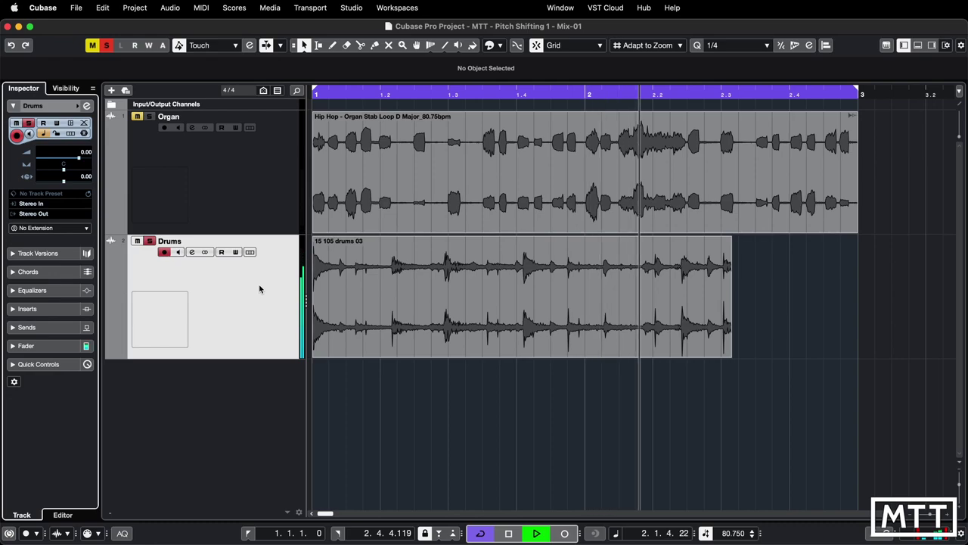
pyautogui.press('space')
pyautogui.press('KP_Decimal')
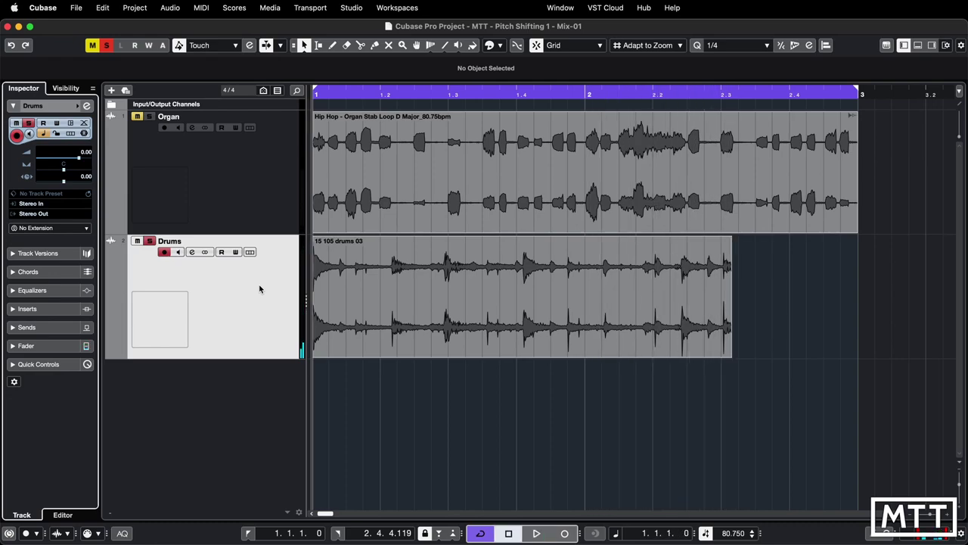
# Unsolo and mute the Drums track, then select the Organ track.
pyautogui.click(149, 241)
pyautogui.click(136, 240)
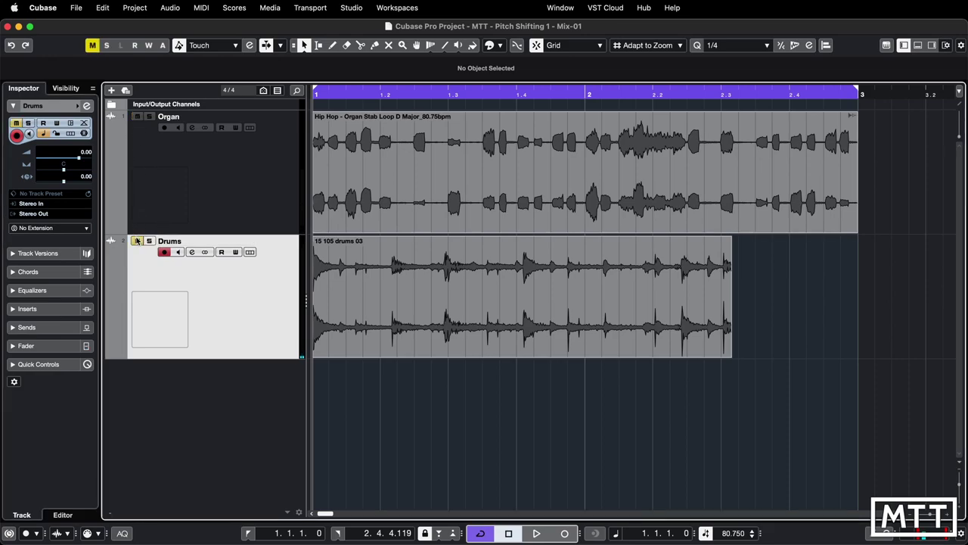
pyautogui.click(249, 202)
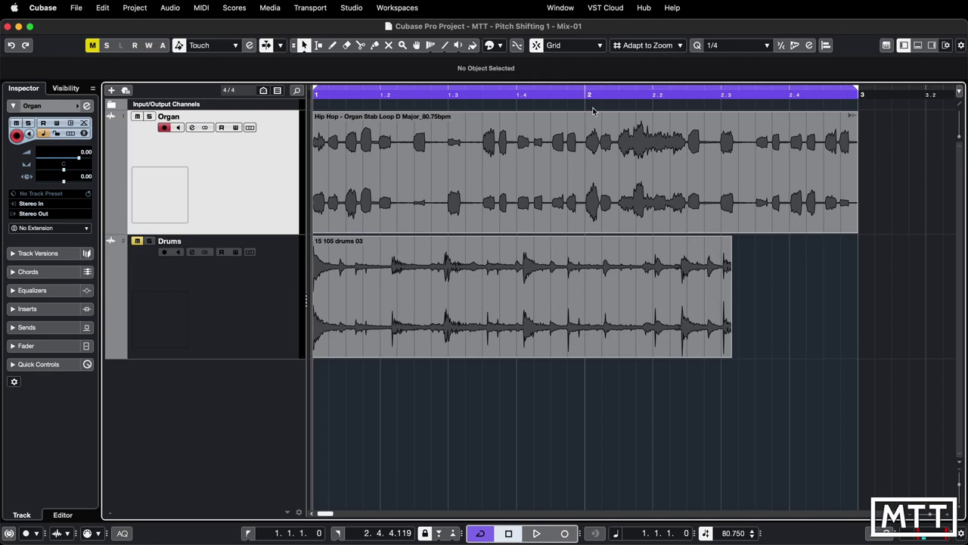
pyautogui.click(609, 156)
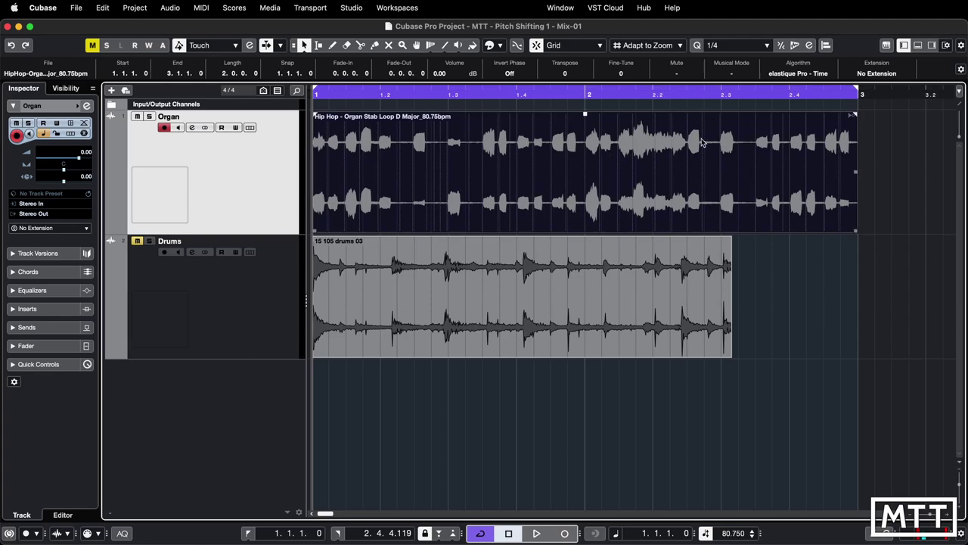
pyautogui.click(947, 47)
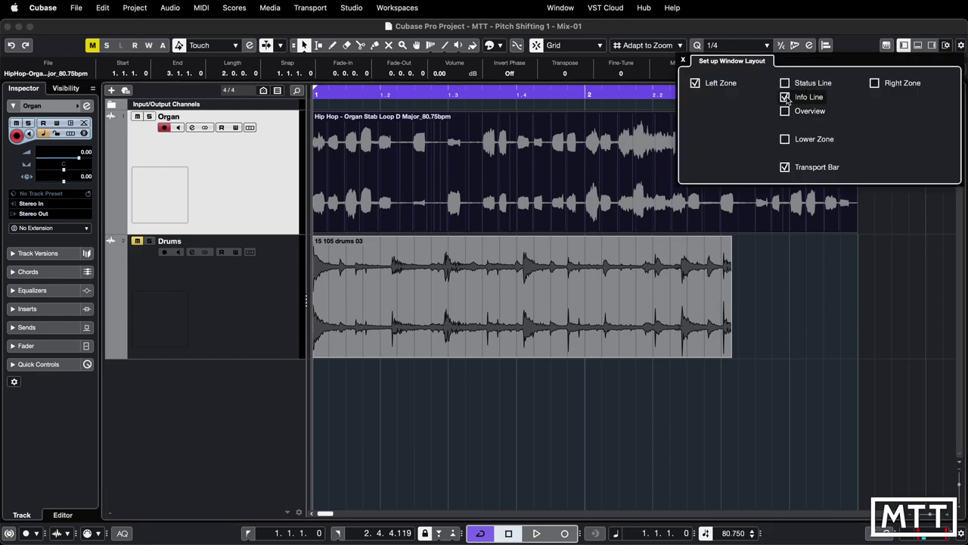
pyautogui.click(785, 84)
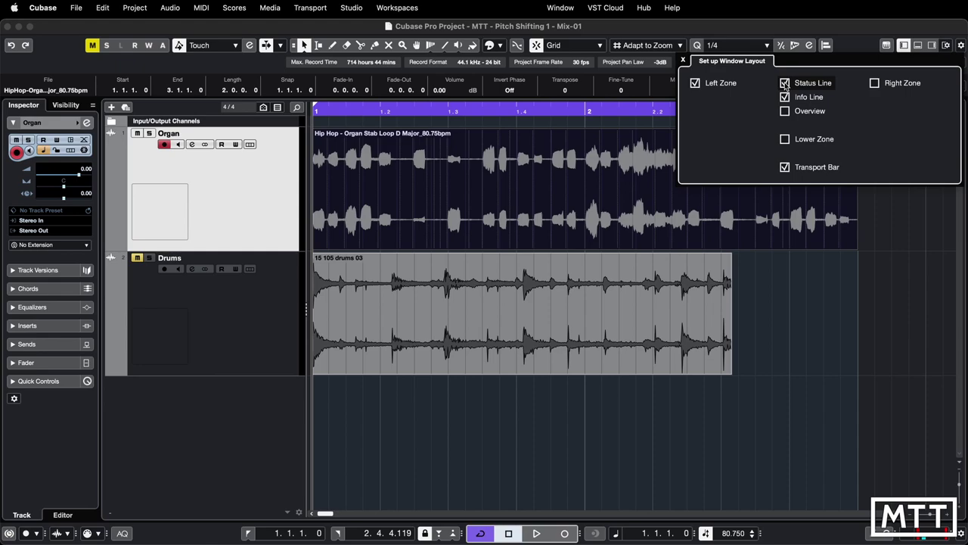
pyautogui.click(784, 83)
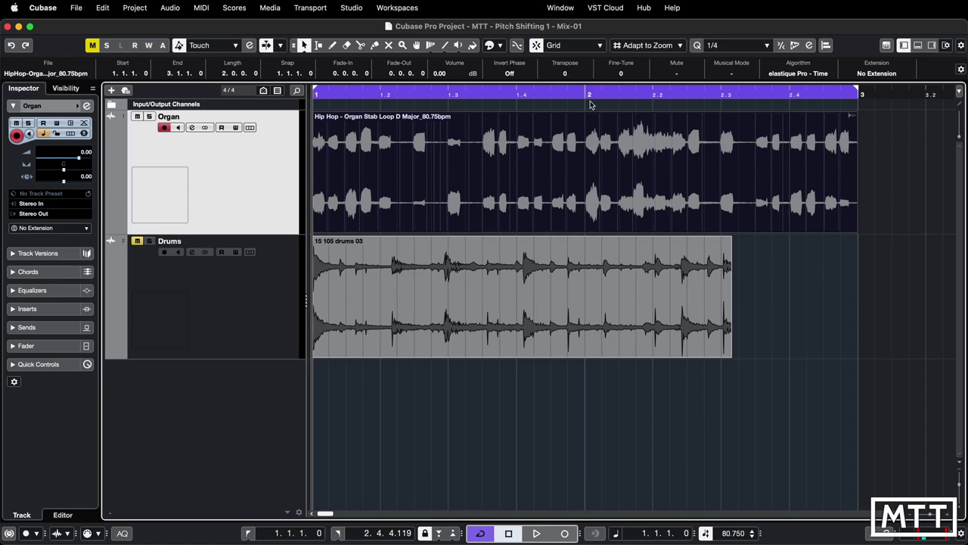
pyautogui.press('space')
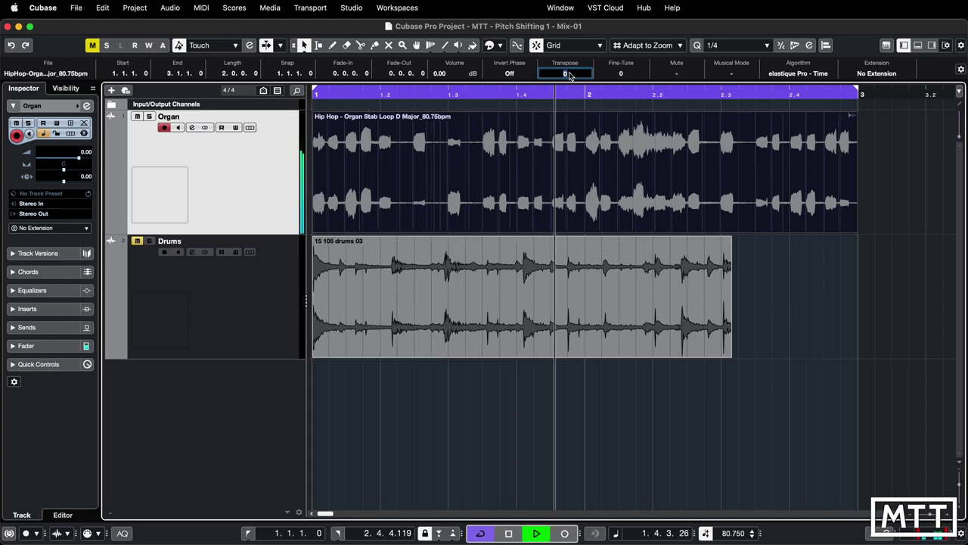
pyautogui.write('12')
pyautogui.press('Return')
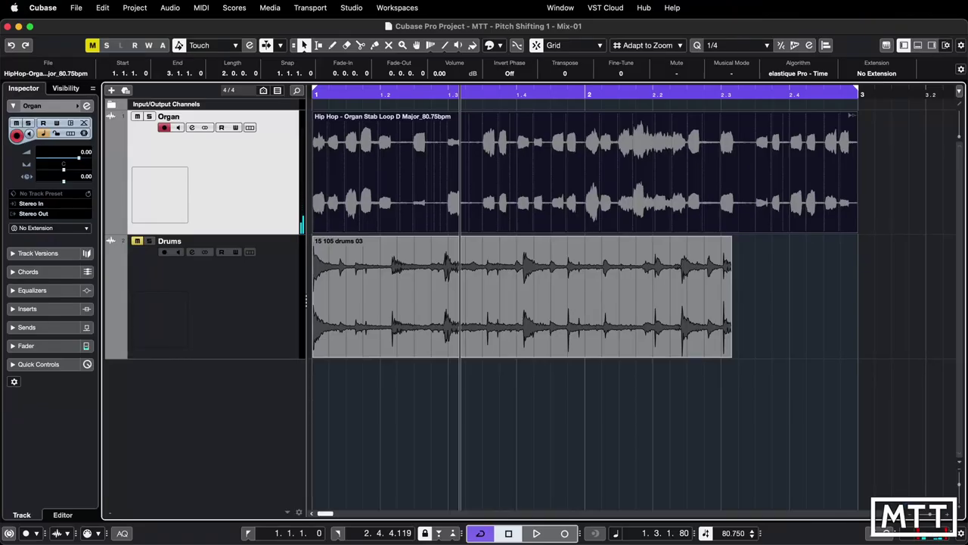
pyautogui.press('Home')
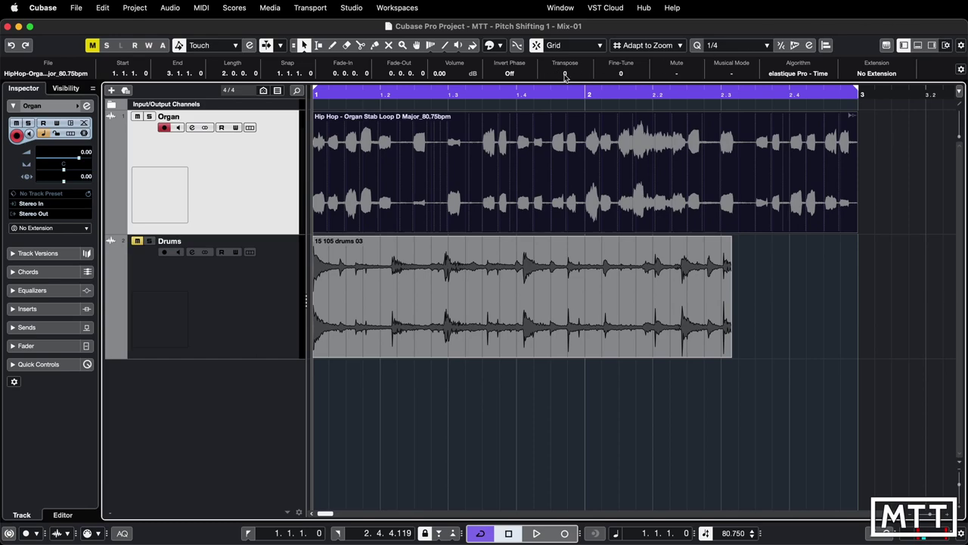
# Duplicate the Organ track and set the copy's Transpose to 12 semitones.
pyautogui.rightClick(249, 195)
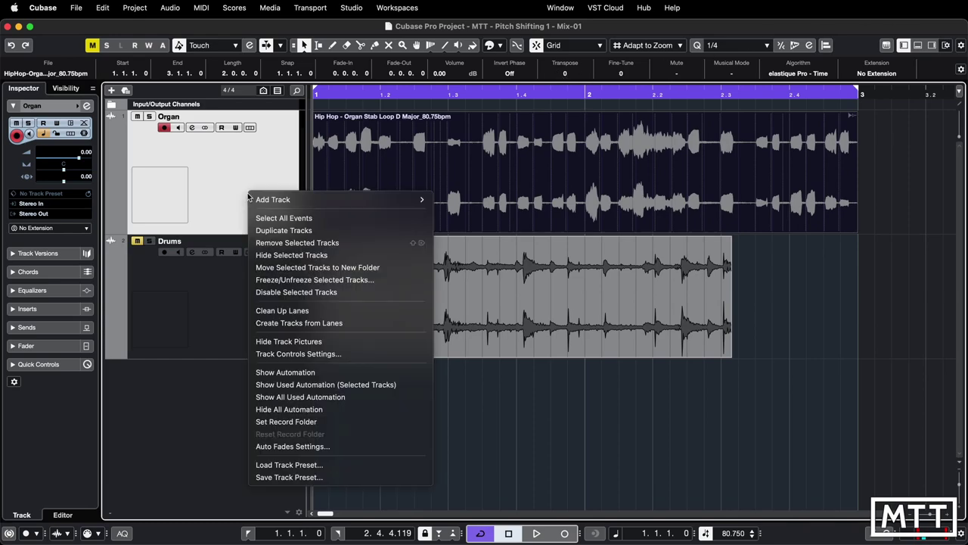
pyautogui.click(276, 231)
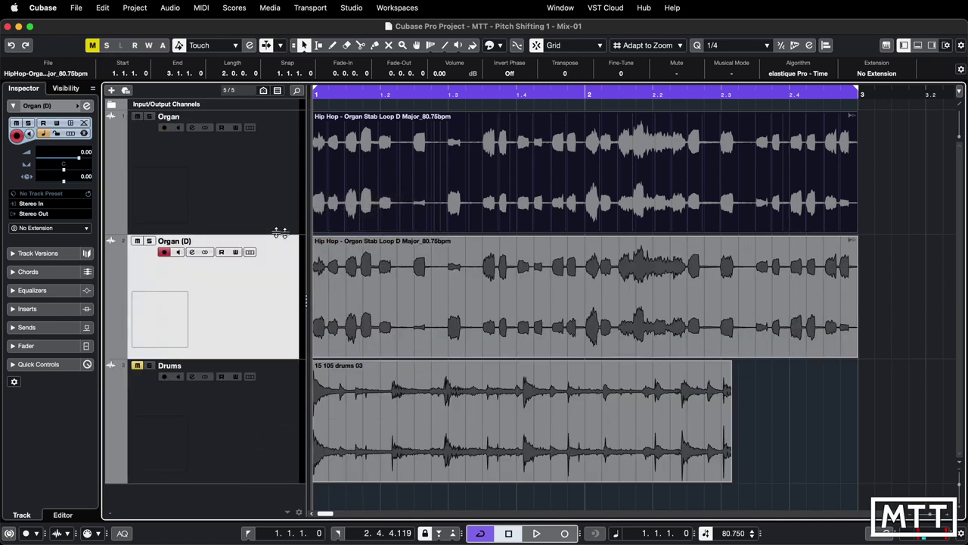
pyautogui.click(455, 281)
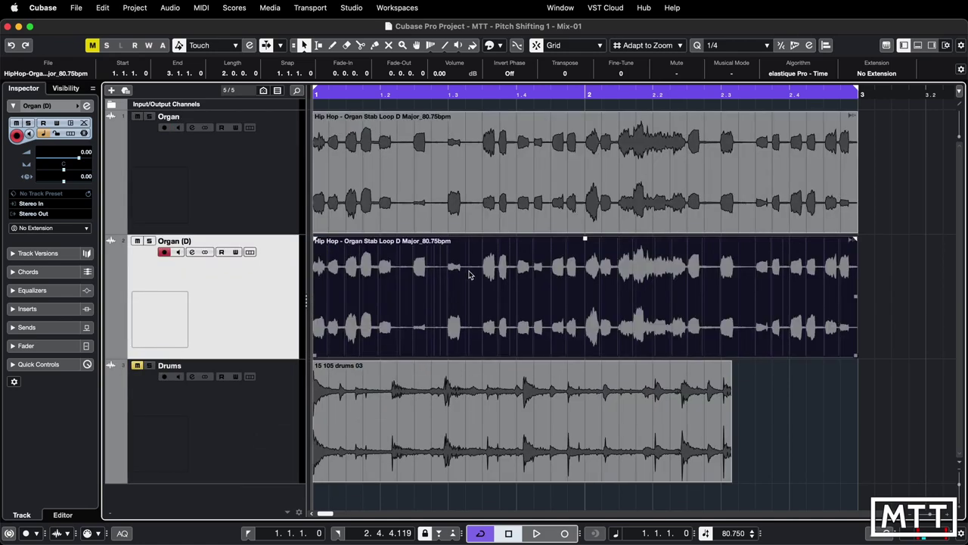
pyautogui.click(567, 73)
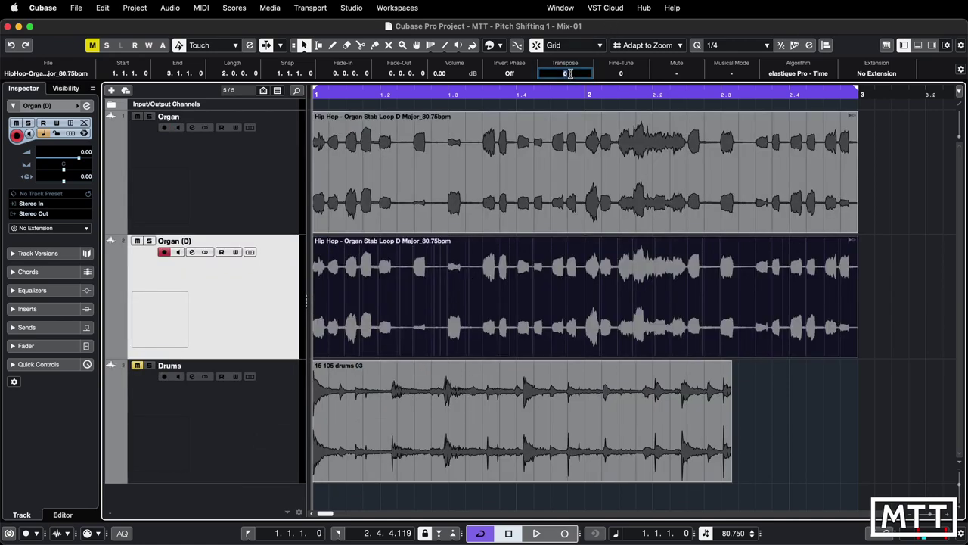
pyautogui.write('12')
pyautogui.press('Return')
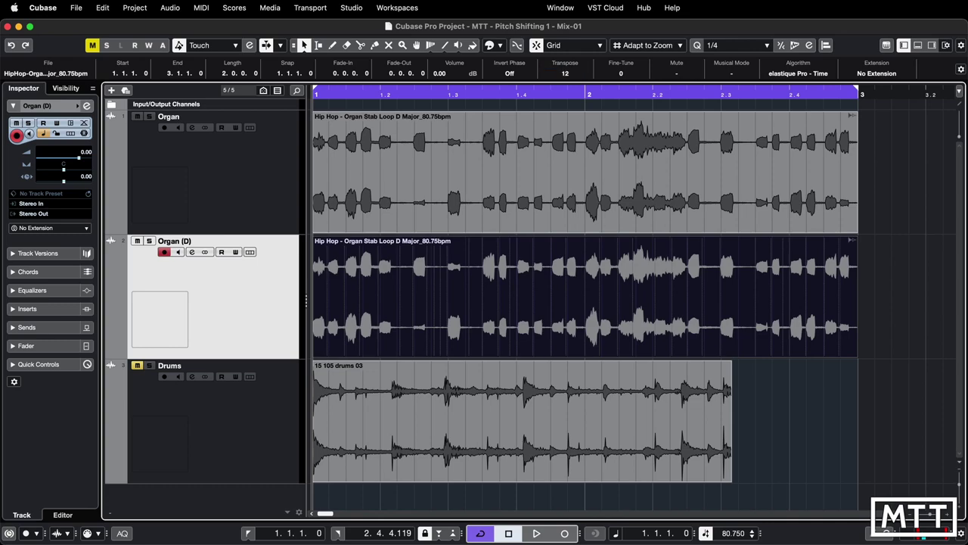
# Audition the Organ (D) copy, toggling its mute and lowering its volume.
pyautogui.click(137, 240)
pyautogui.press('space')
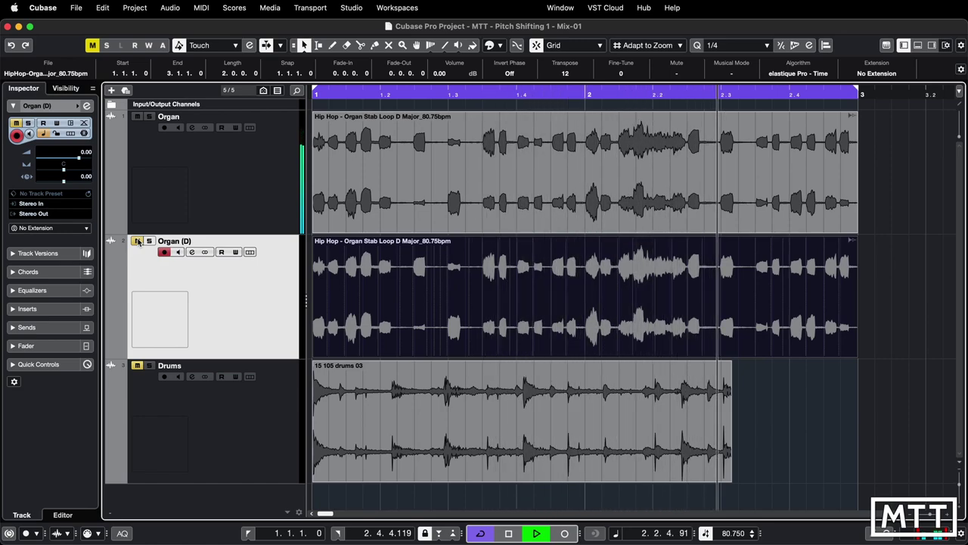
pyautogui.click(137, 241)
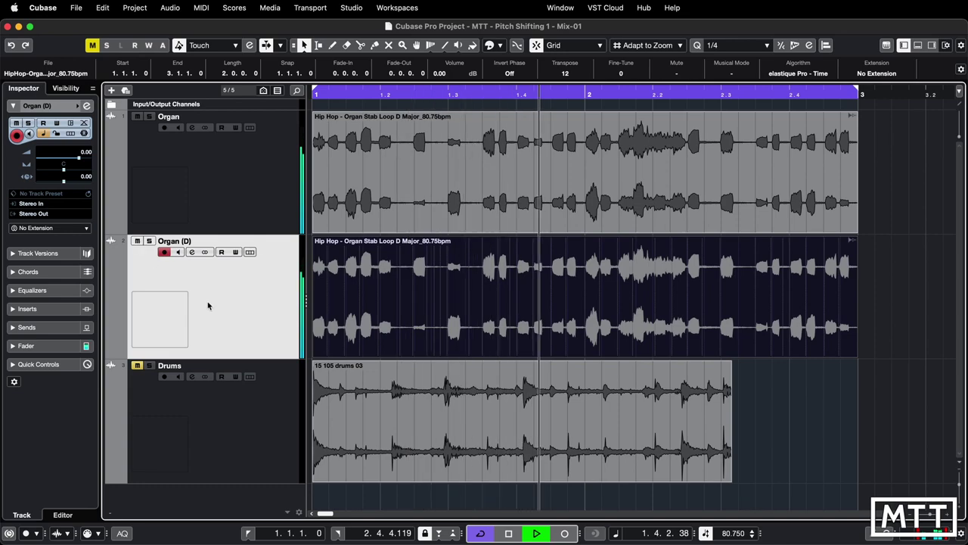
pyautogui.moveTo(79, 157); pyautogui.dragTo(64, 159)
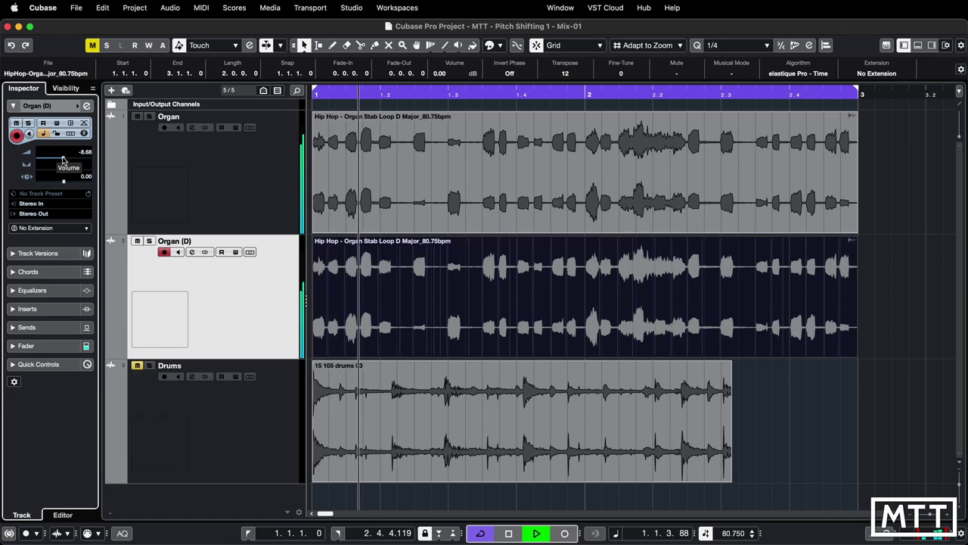
pyautogui.press('space')
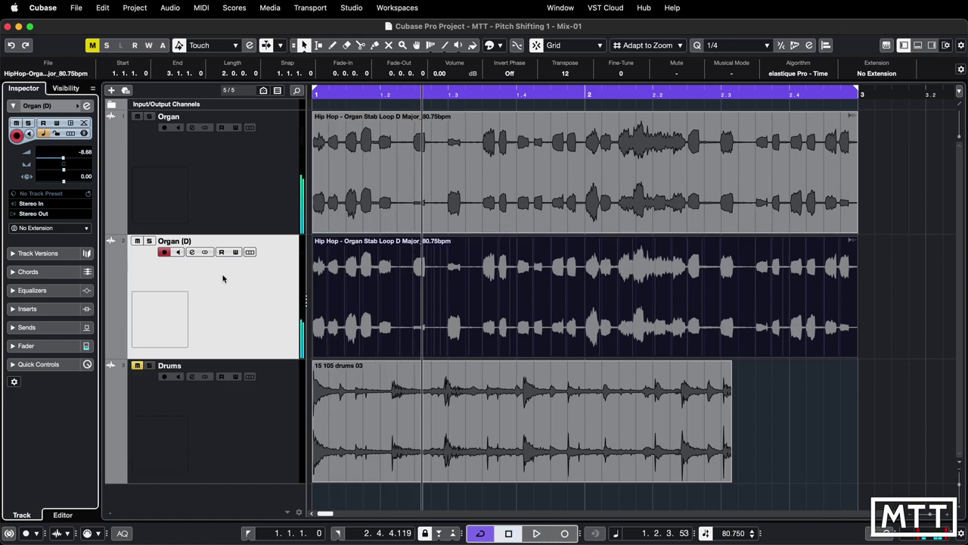
# Solo Organ (D) and reset its Inspector volume to 0.00.
pyautogui.click(150, 241)
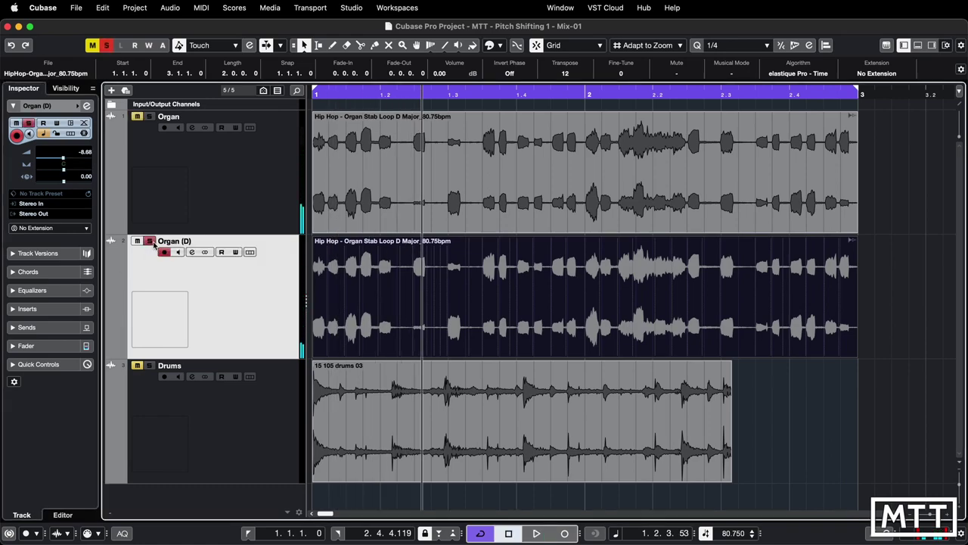
pyautogui.doubleClick(86, 152)
pyautogui.write('0')
pyautogui.press('Return')
# Play the transposed organ copy from bar 1.
pyautogui.press('KP_1')
pyautogui.press('space')
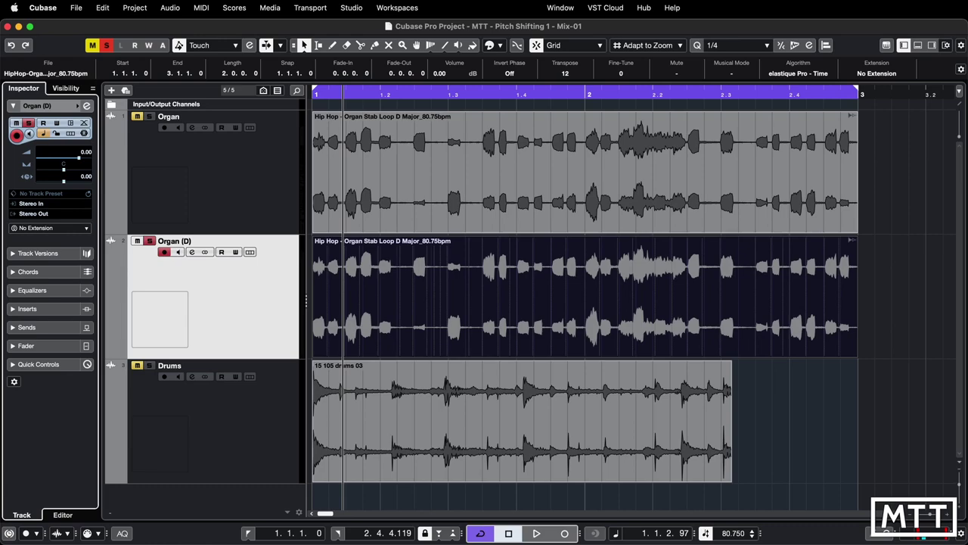
pyautogui.press(',')
pyautogui.press('space')
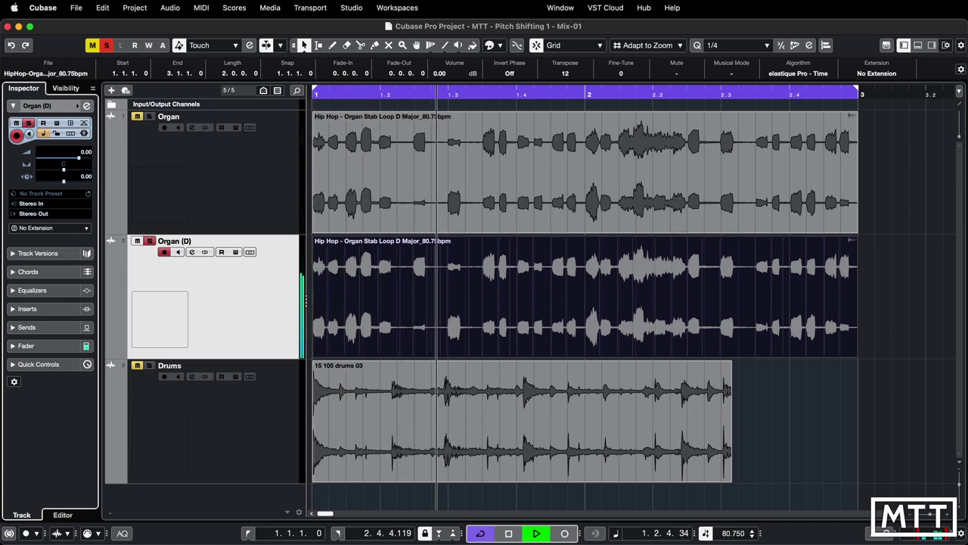
pyautogui.press('space')
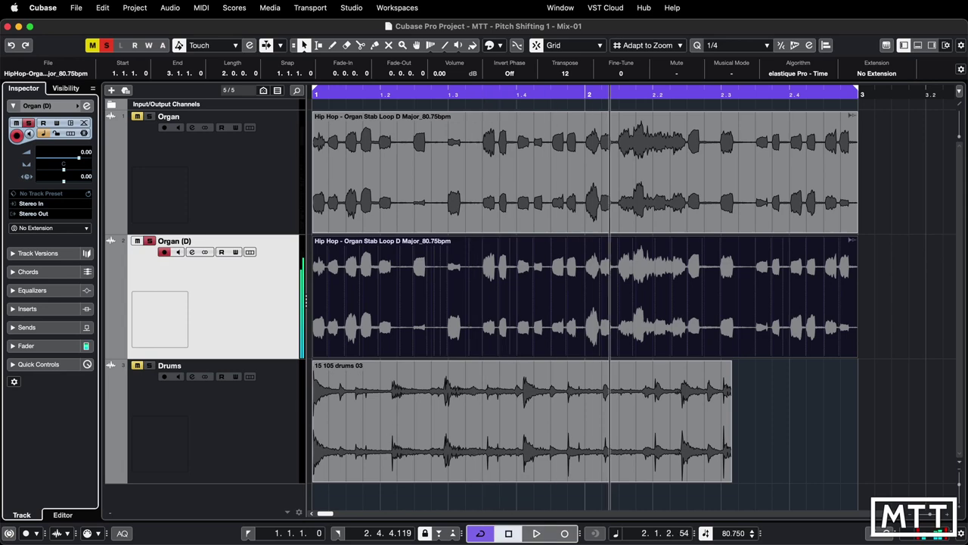
pyautogui.press(',')
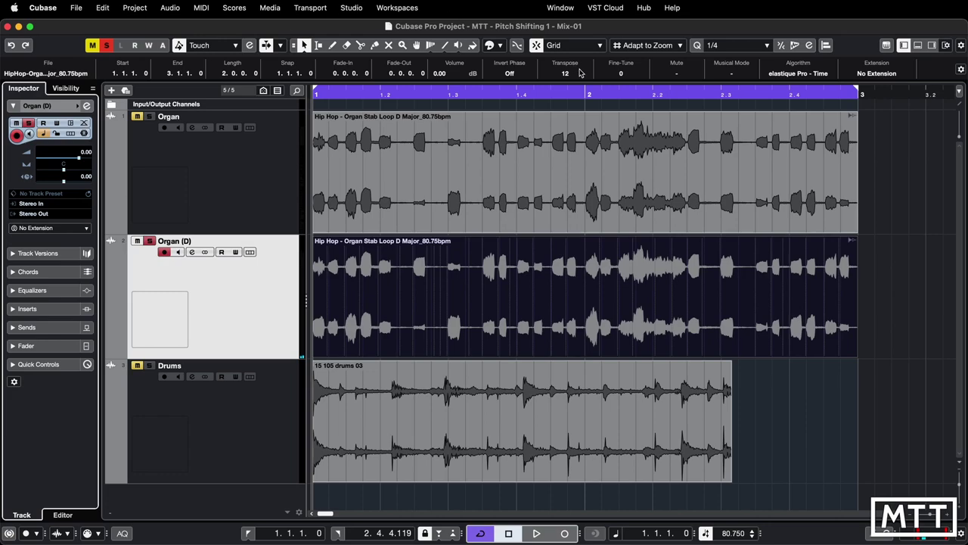
# Set the organ copy's algorithm to elastique Pro - Tape.
pyautogui.click(796, 73)
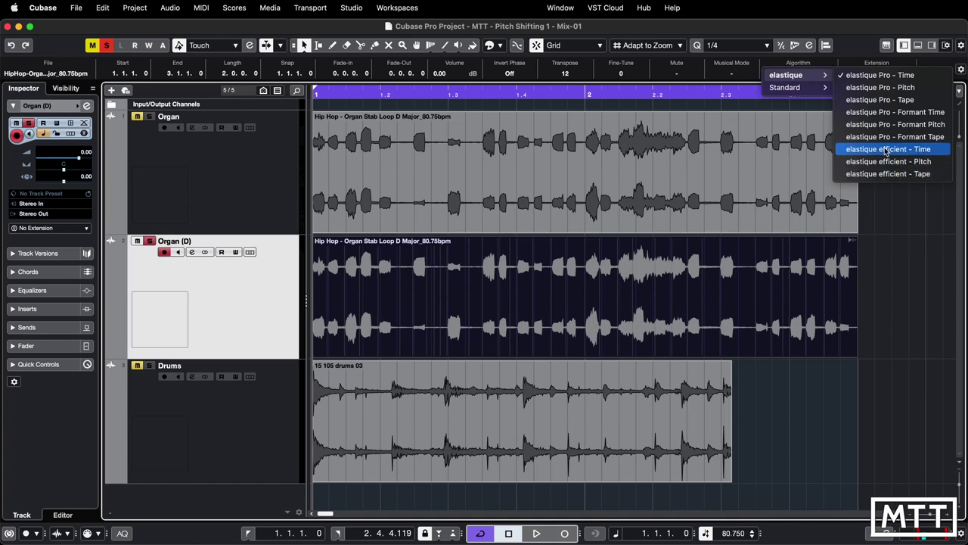
pyautogui.moveTo(816, 90)
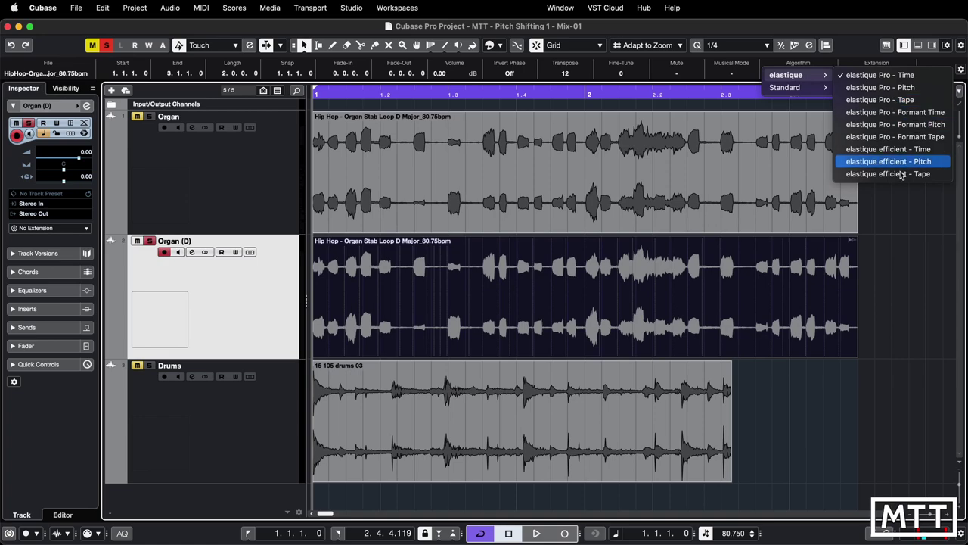
pyautogui.click(862, 268)
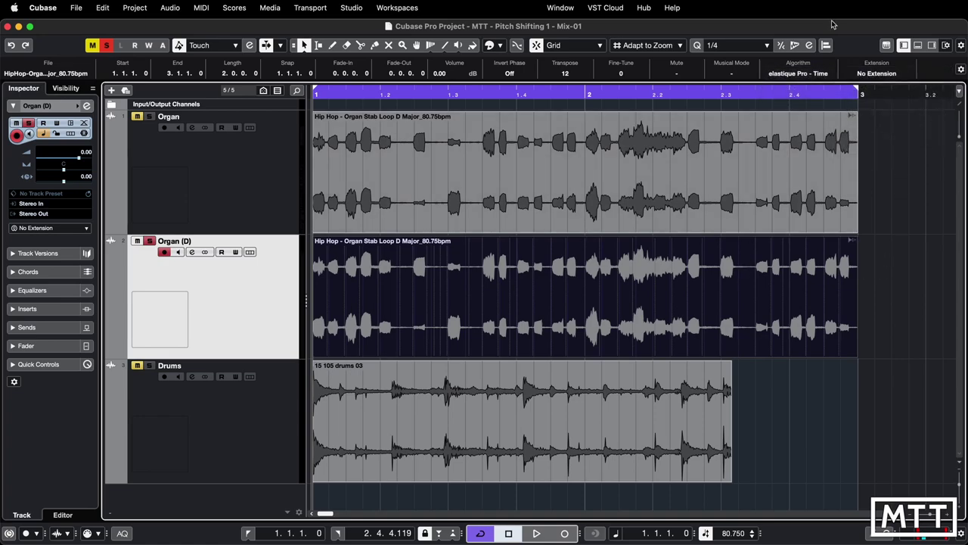
pyautogui.click(817, 76)
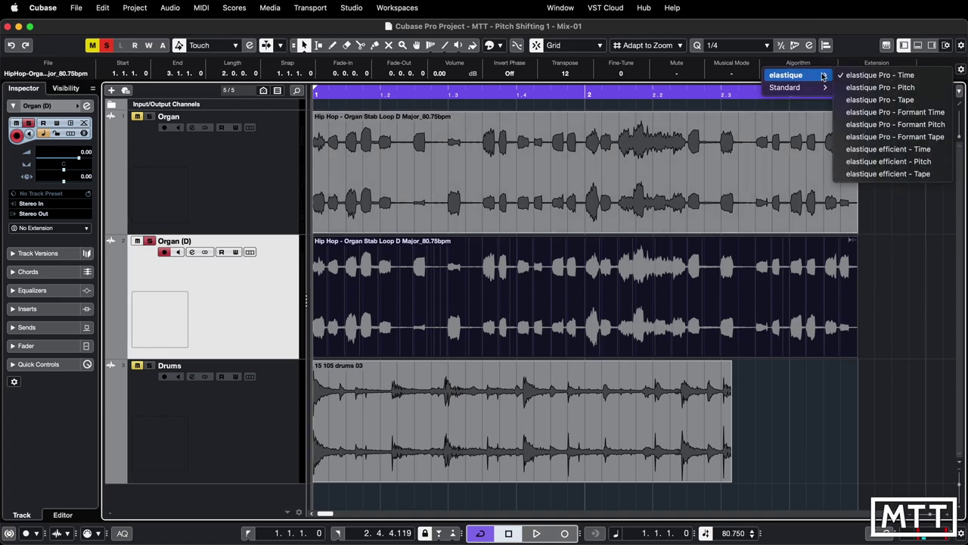
pyautogui.click(880, 100)
# During playback, try Transpose 24, then restore it to 12 semitones.
pyautogui.press('space')
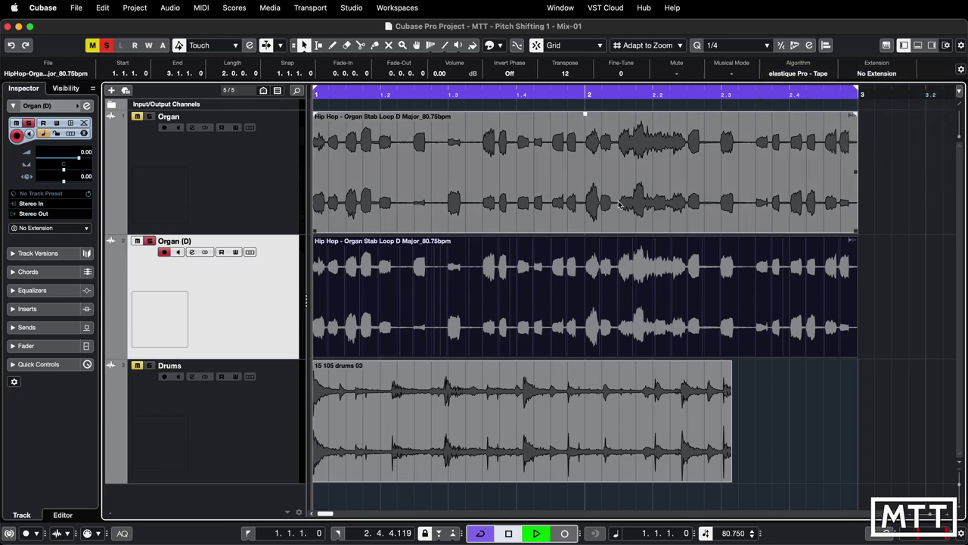
pyautogui.click(564, 73)
pyautogui.write('0')
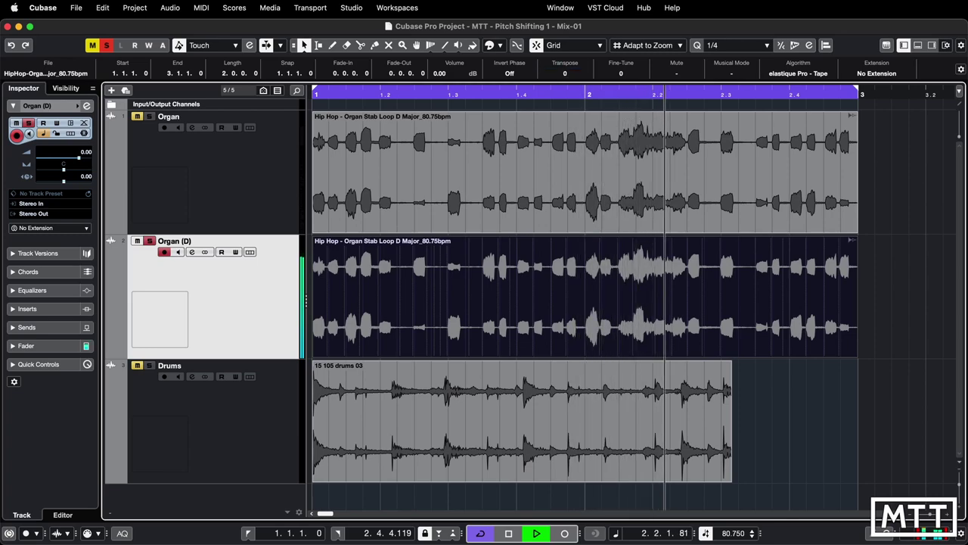
pyautogui.write('24')
pyautogui.press('Return')
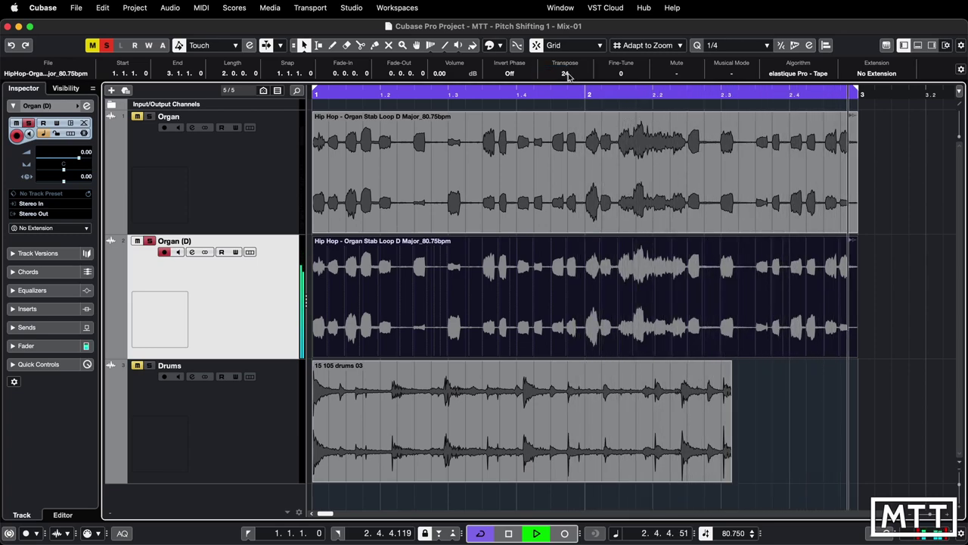
pyautogui.click(573, 74)
pyautogui.write('12')
pyautogui.press('Return')
pyautogui.press('space')
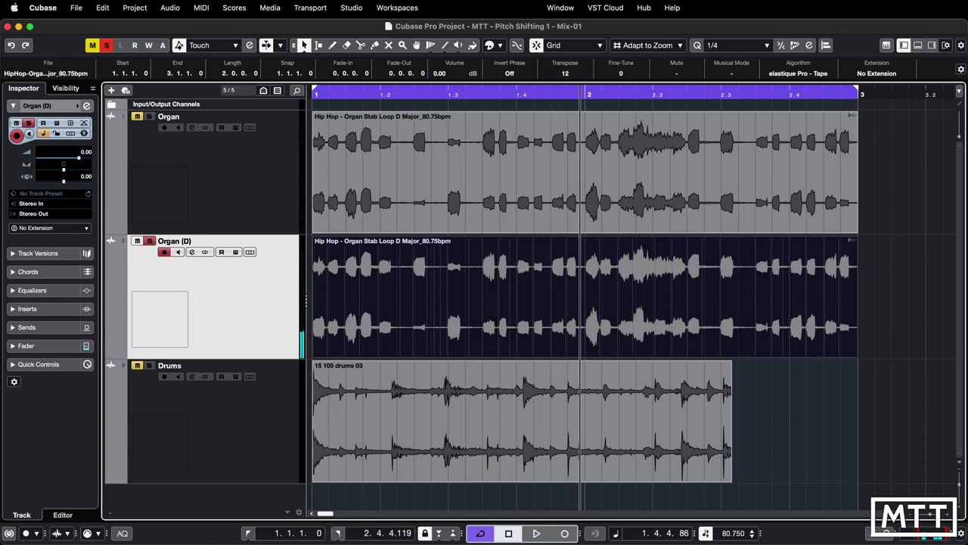
pyautogui.click(801, 73)
pyautogui.moveTo(807, 76)
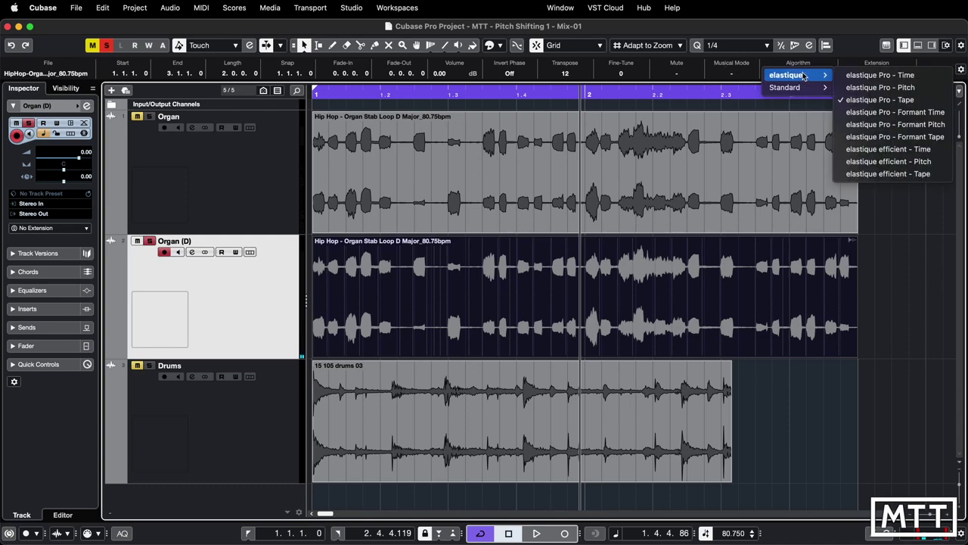
# Switch the organ copy to elastique Pro - Formant Time and play from the start.
pyautogui.click(918, 114)
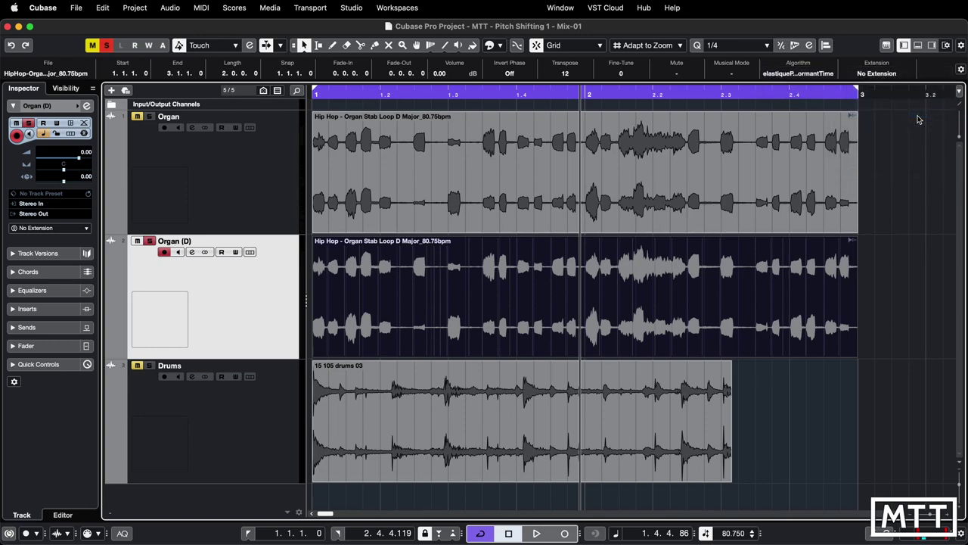
pyautogui.press('.')
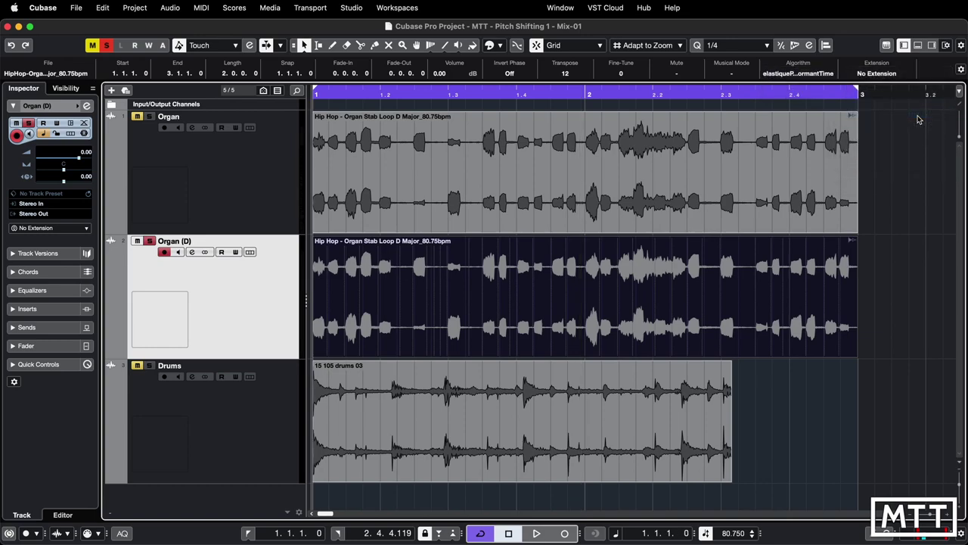
pyautogui.press('space')
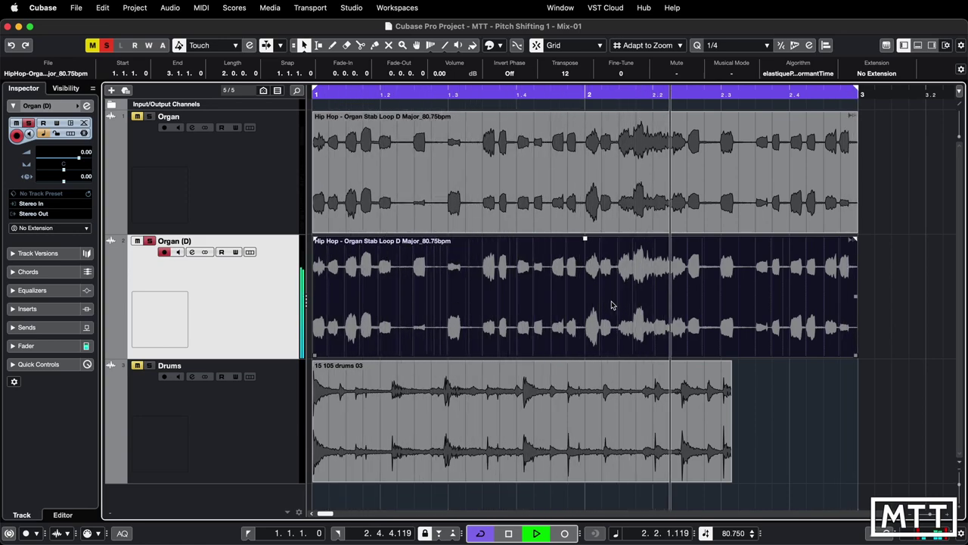
pyautogui.press('space')
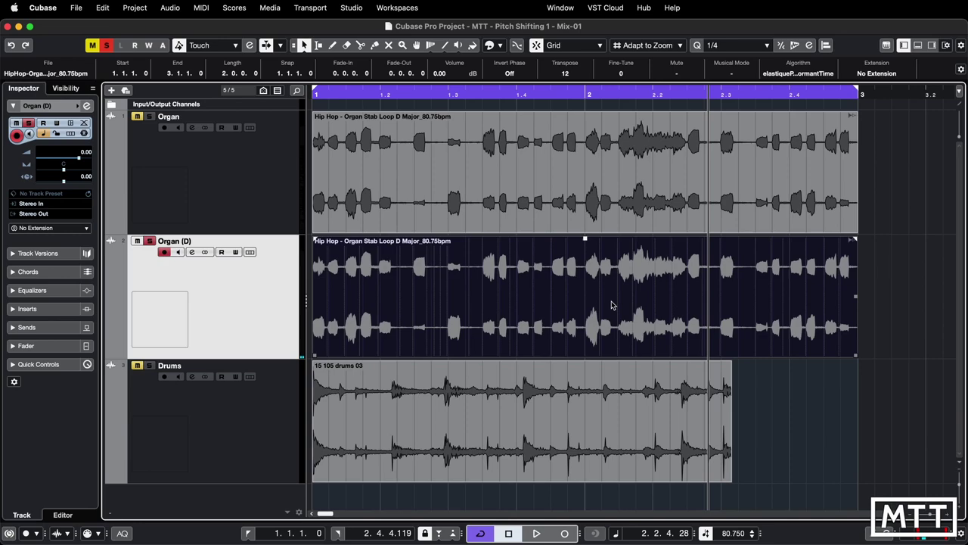
# Solo-compare Organ and Organ (D), then raise Organ (D) volume to 5.10.
pyautogui.click(137, 117)
pyautogui.press('space')
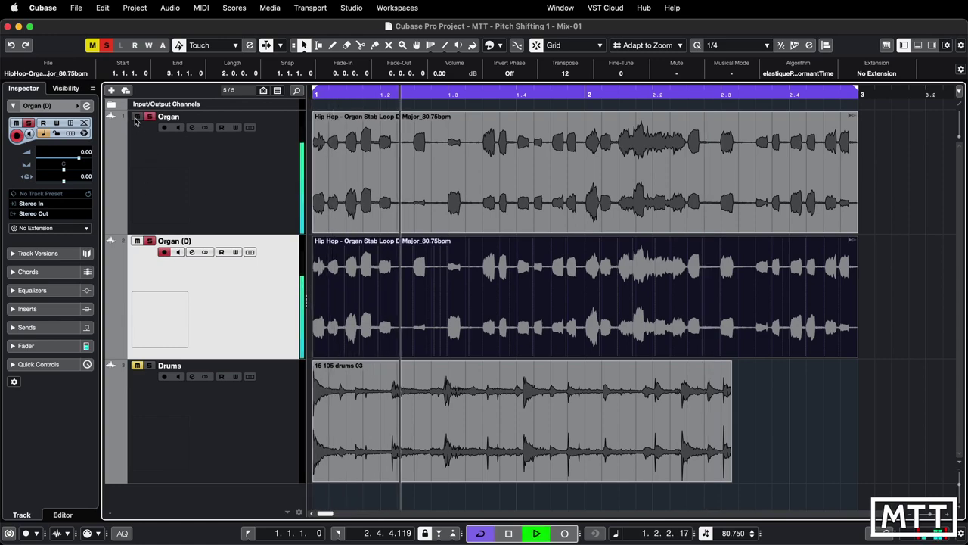
pyautogui.click(150, 241)
pyautogui.click(150, 241)
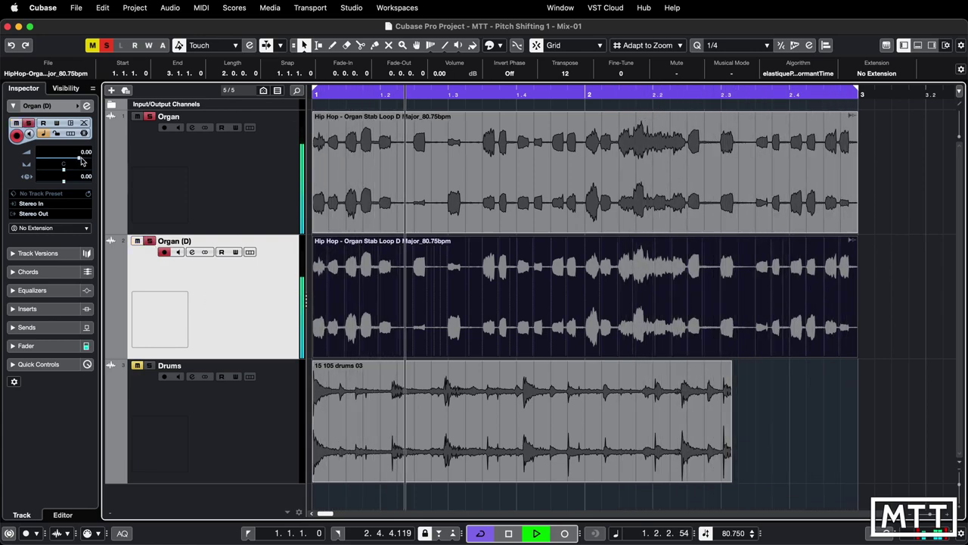
pyautogui.moveTo(79, 158); pyautogui.dragTo(89, 159)
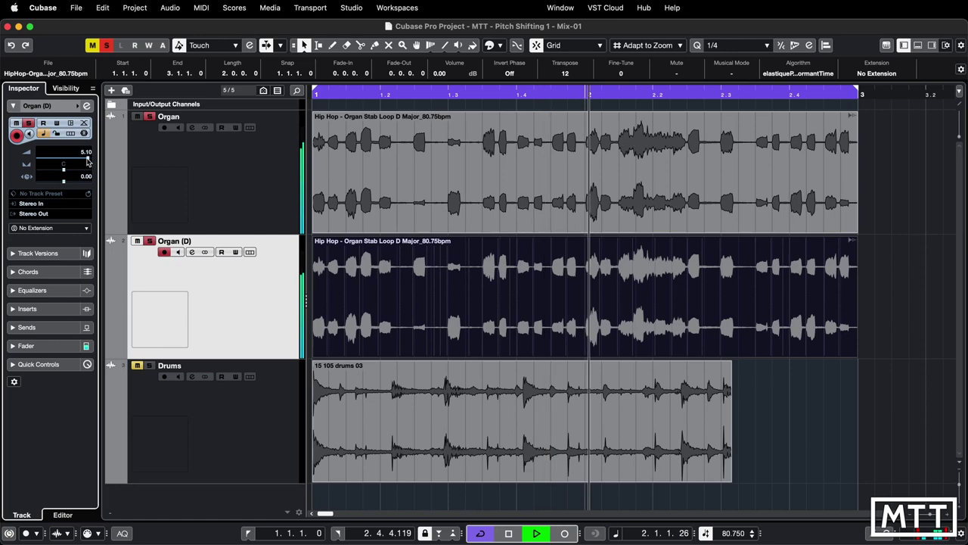
# Solo Organ (D) and transpose its copy down to -12 semitones.
pyautogui.click(149, 241)
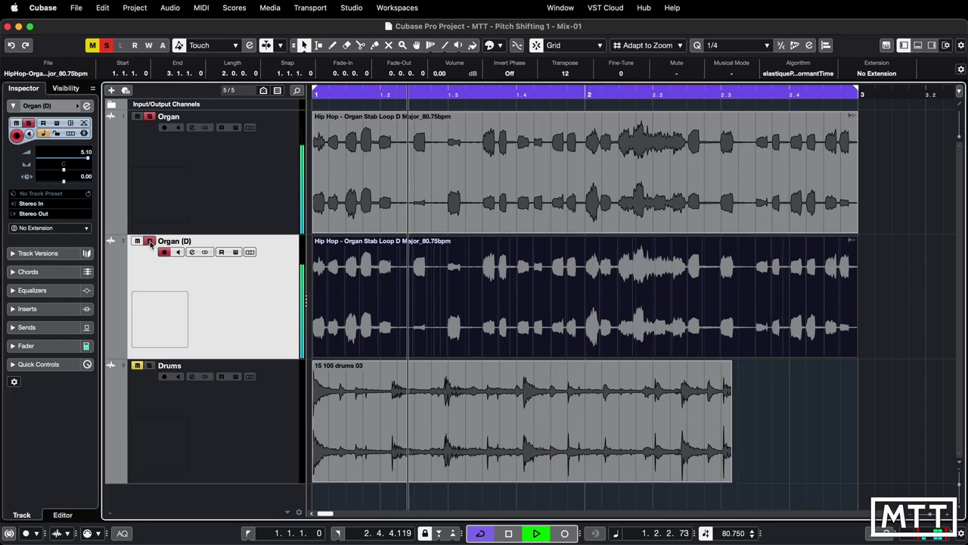
pyautogui.press('space')
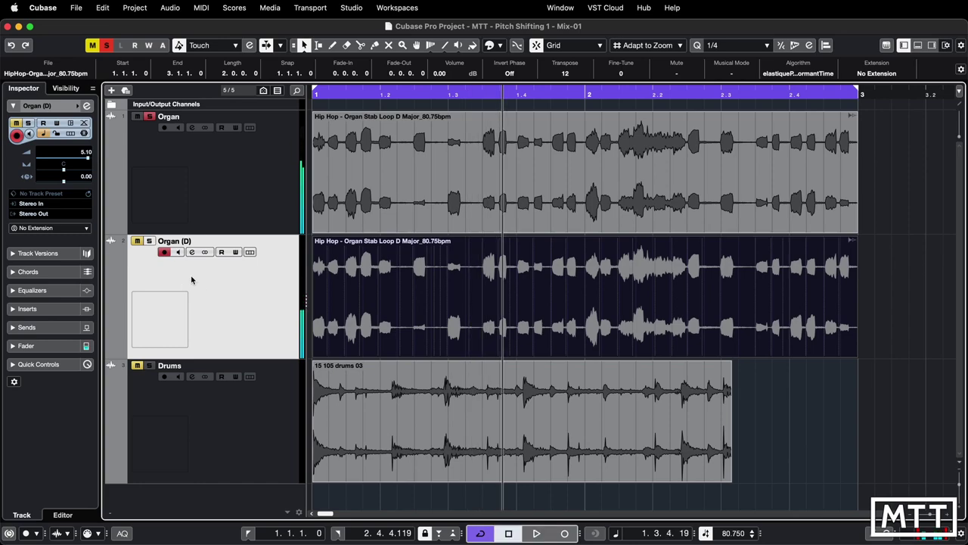
pyautogui.click(150, 240)
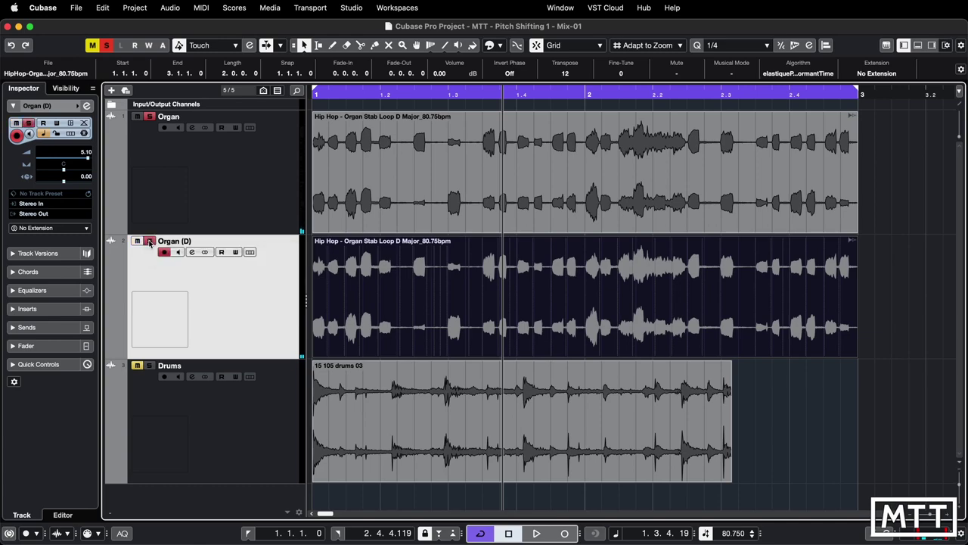
pyautogui.click(567, 75)
pyautogui.write('-12')
pyautogui.press('Return')
# Unsolo the original Organ and audition the -12 copy with elastique Pro - Time.
pyautogui.click(158, 139)
pyautogui.click(149, 117)
pyautogui.click(199, 283)
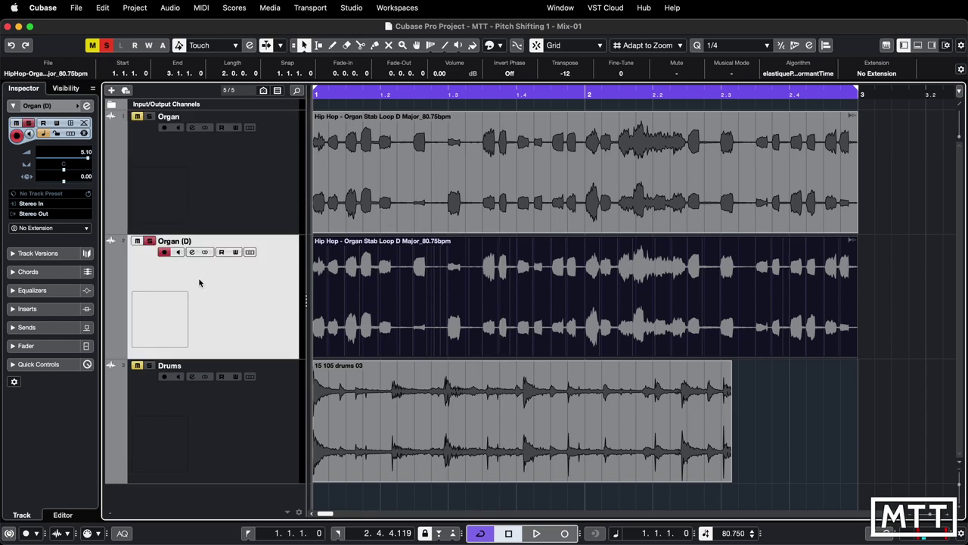
pyautogui.press('space')
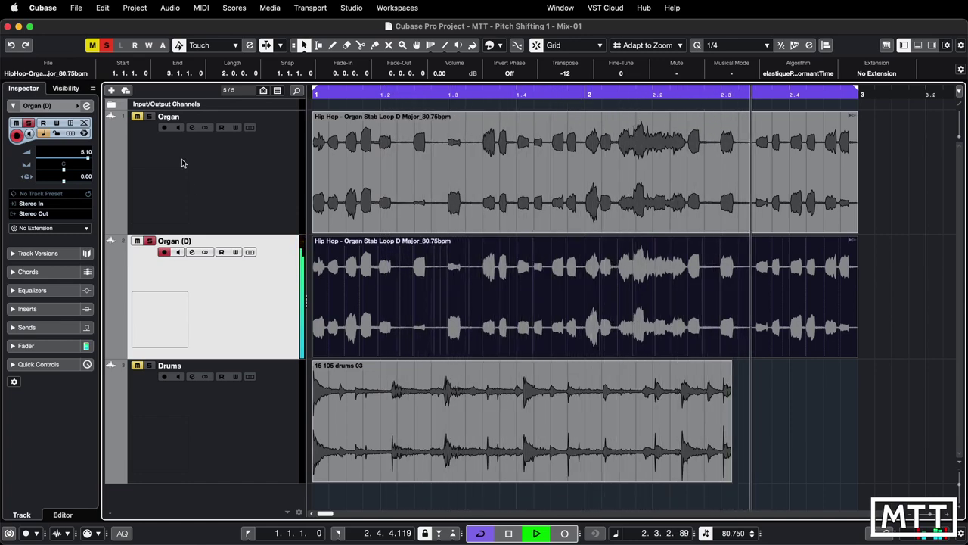
pyautogui.click(798, 74)
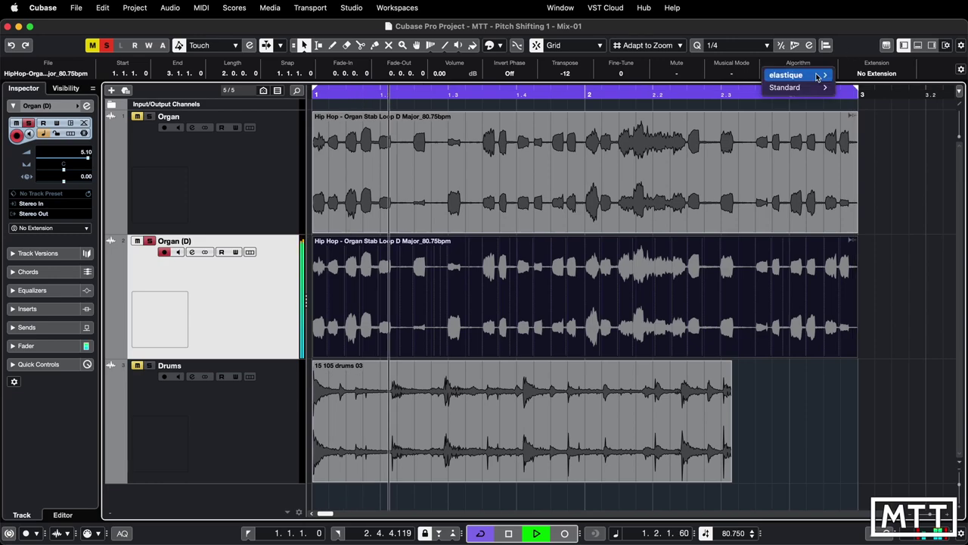
pyautogui.moveTo(817, 77)
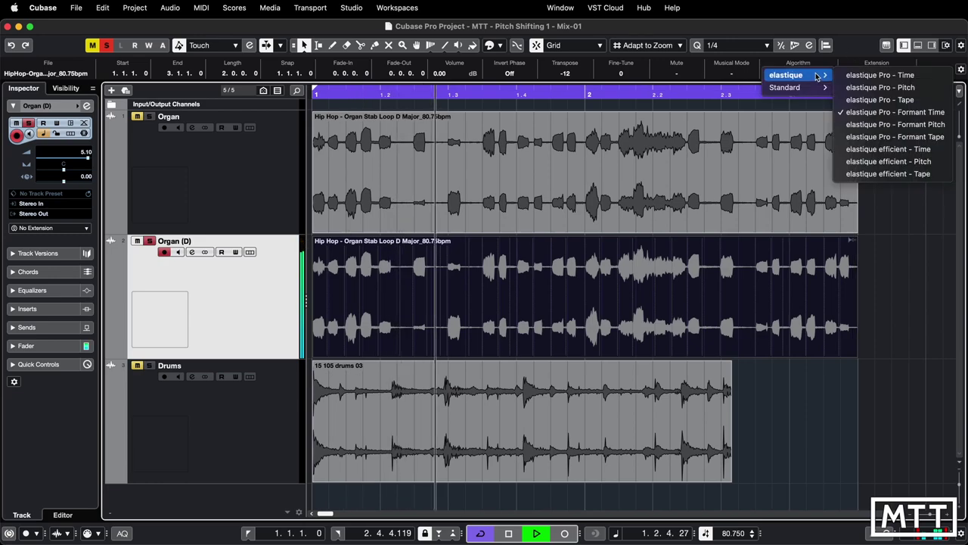
pyautogui.click(874, 75)
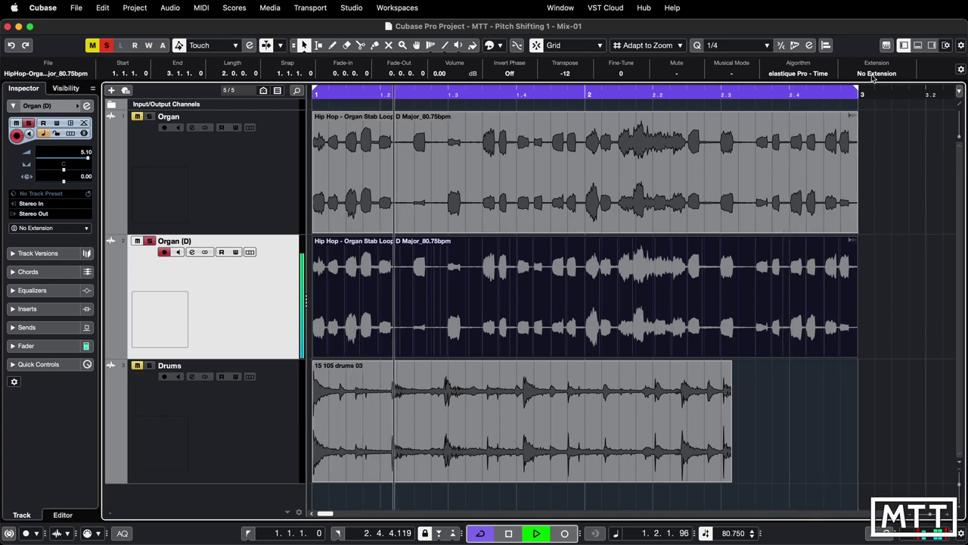
pyautogui.press('space')
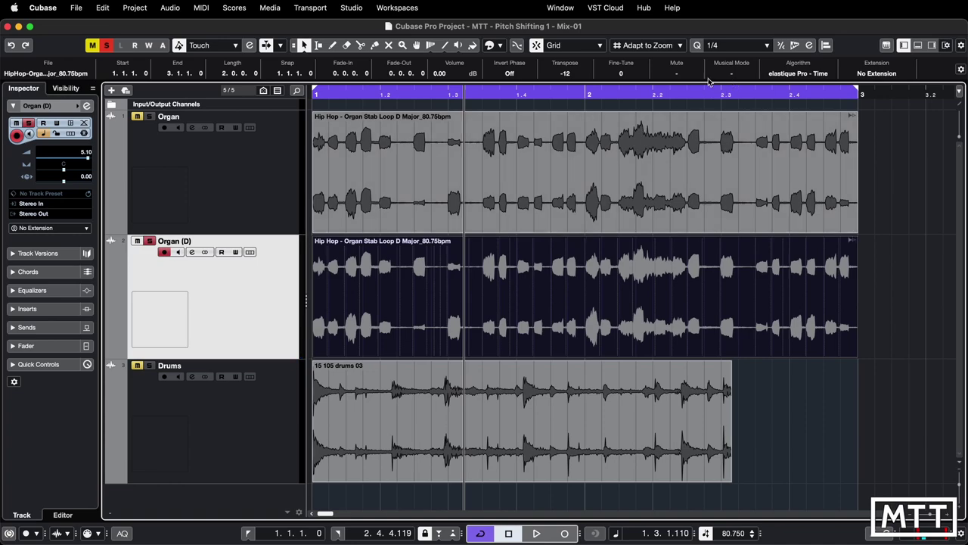
# Return to elastique Pro - Formant Time and solo-compare both organs during playback.
pyautogui.click(791, 73)
pyautogui.moveTo(791, 75)
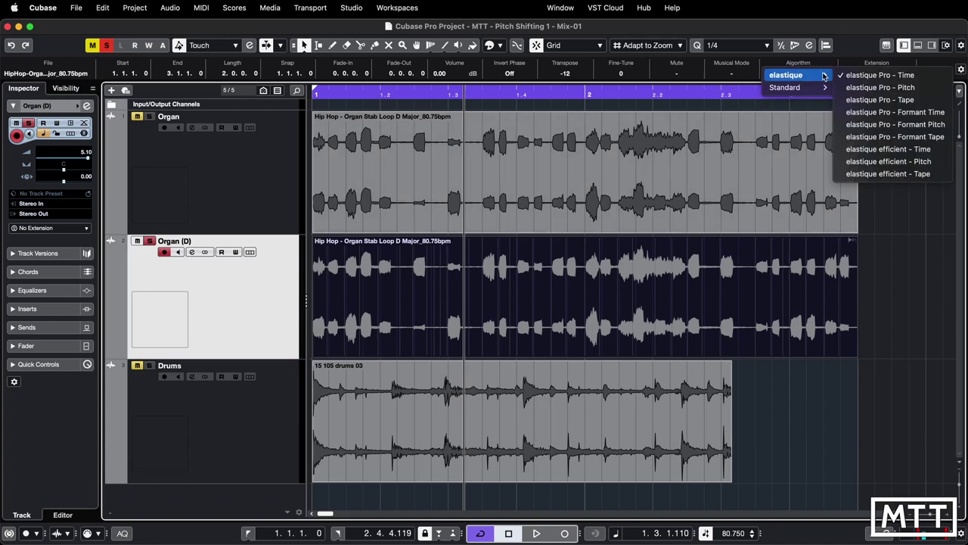
pyautogui.click(879, 112)
pyautogui.press('space')
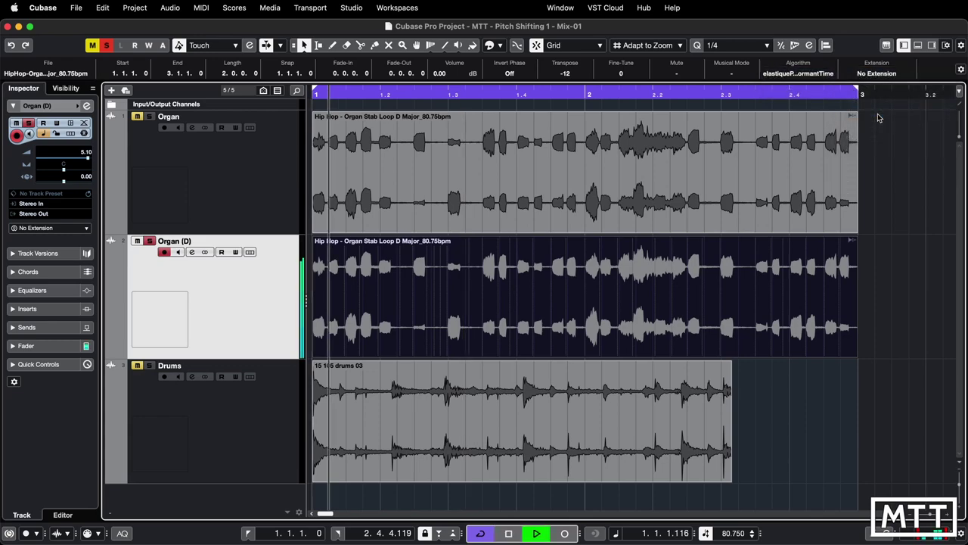
pyautogui.click(149, 116)
pyautogui.click(149, 240)
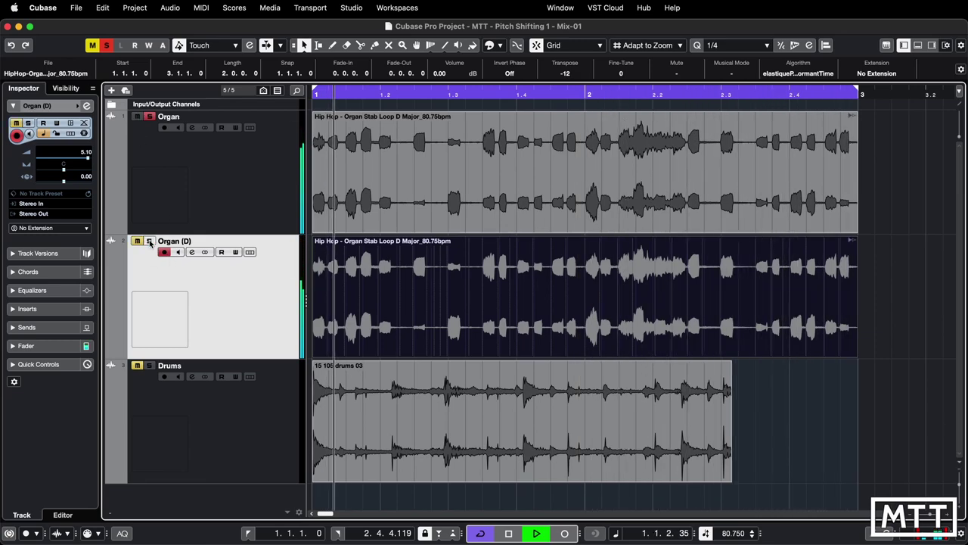
pyautogui.click(149, 241)
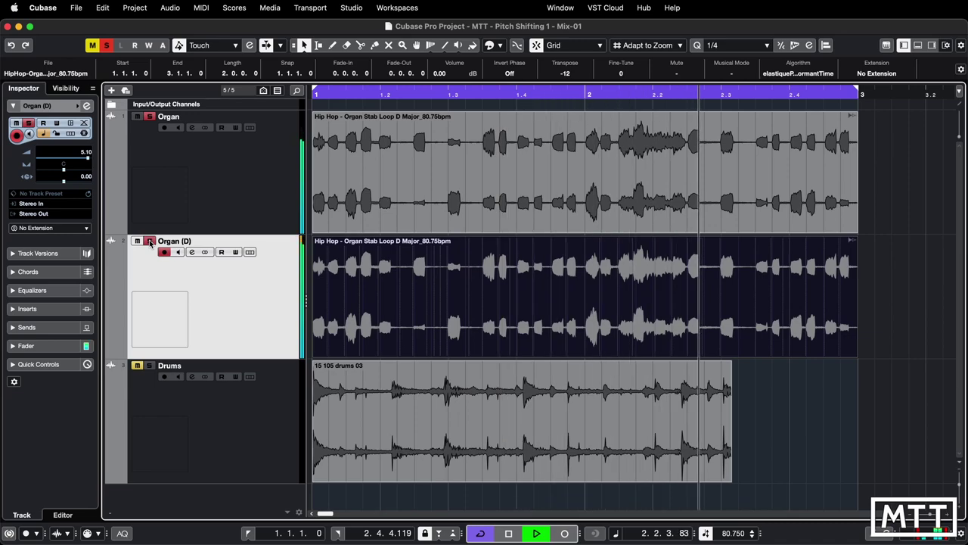
pyautogui.click(149, 240)
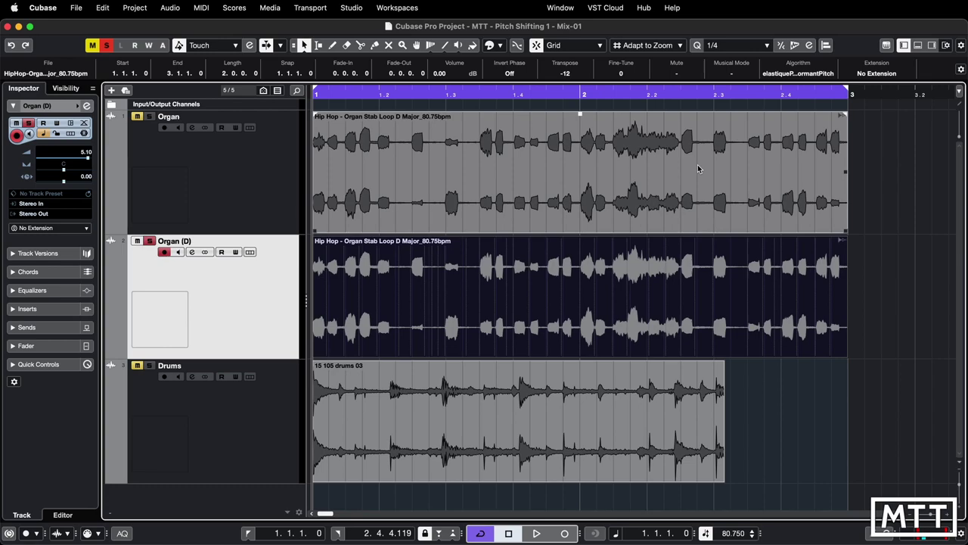
# Set the original organ event's algorithm to elastique Pro - Time.
pyautogui.click(732, 198)
pyautogui.click(745, 264)
pyautogui.click(761, 200)
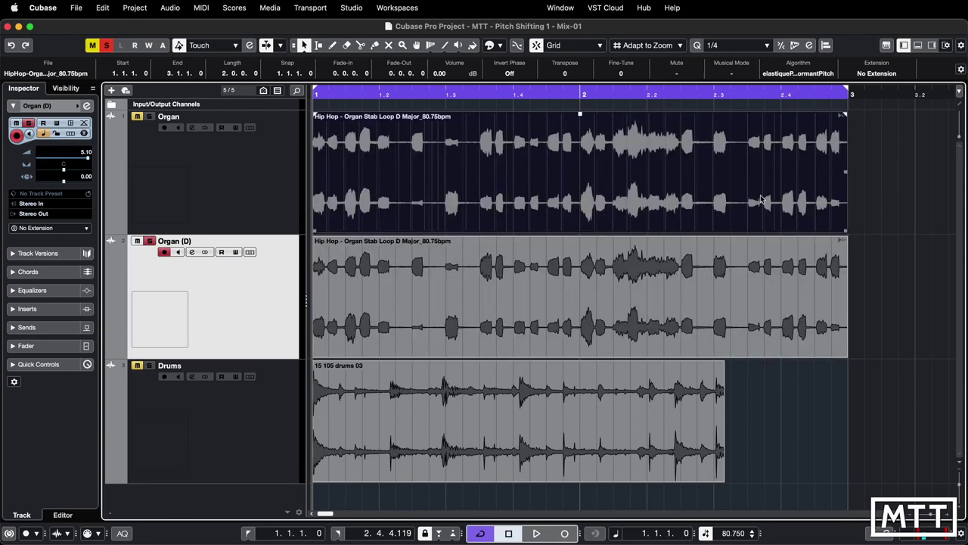
pyautogui.click(799, 76)
pyautogui.moveTo(801, 76)
pyautogui.click(869, 77)
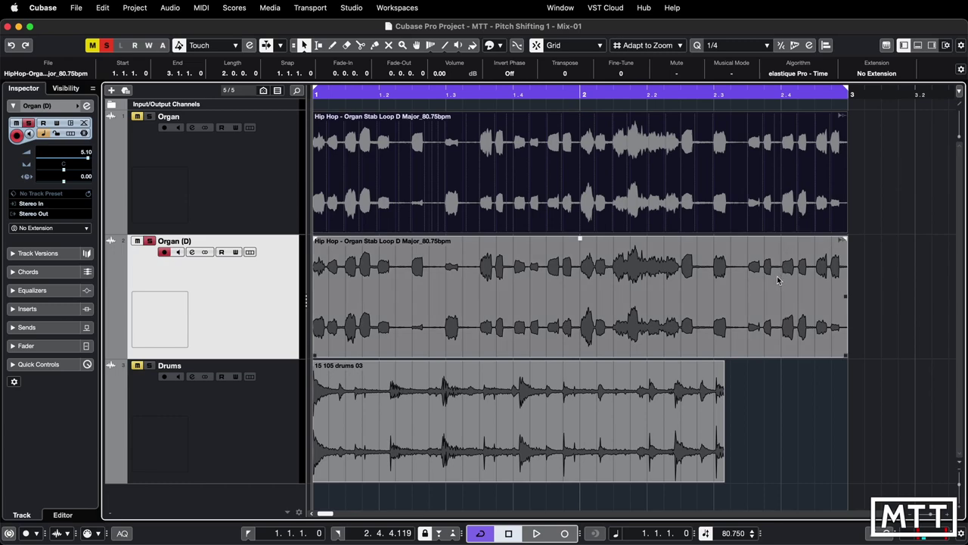
# Compare the Organ and Organ (D) events, then play the -12 copy.
pyautogui.click(780, 281)
pyautogui.click(786, 210)
pyautogui.click(786, 285)
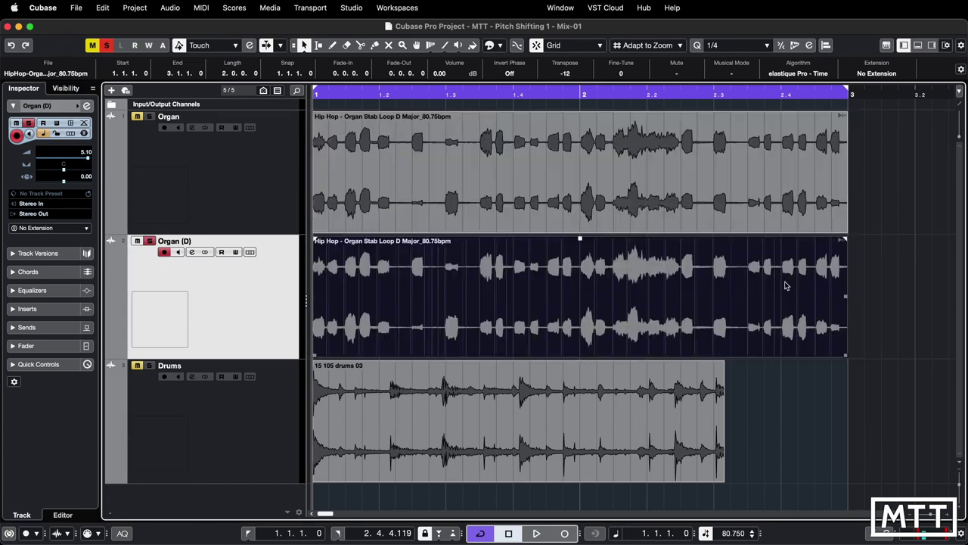
pyautogui.click(780, 217)
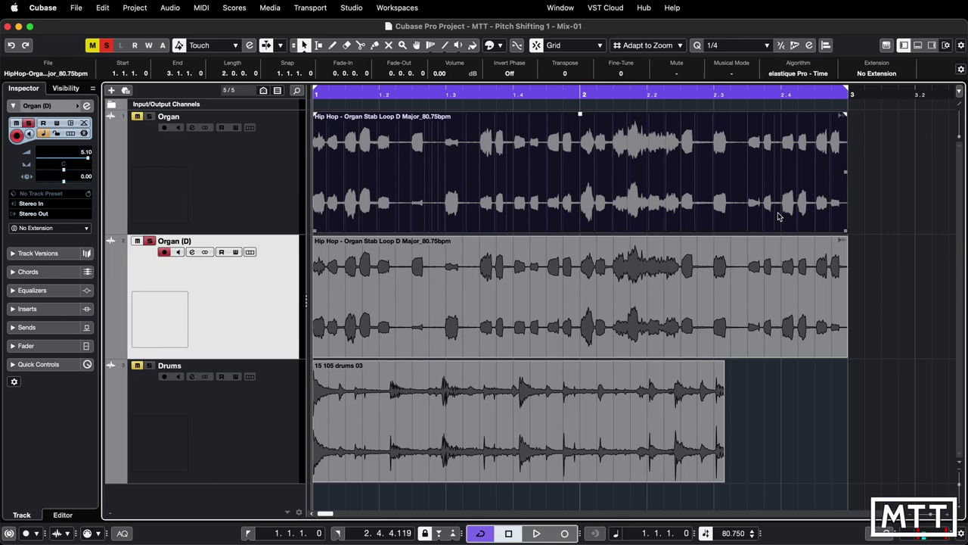
pyautogui.click(762, 307)
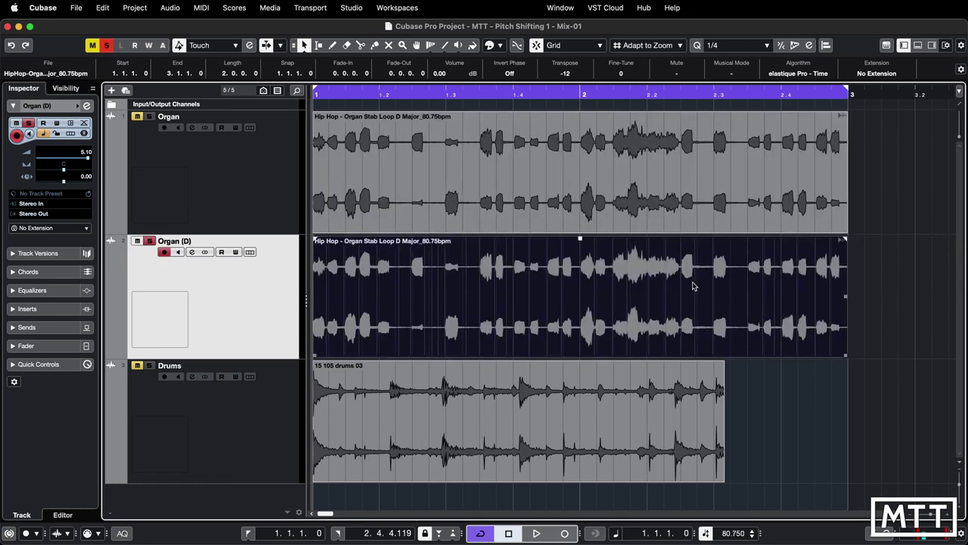
pyautogui.press('space')
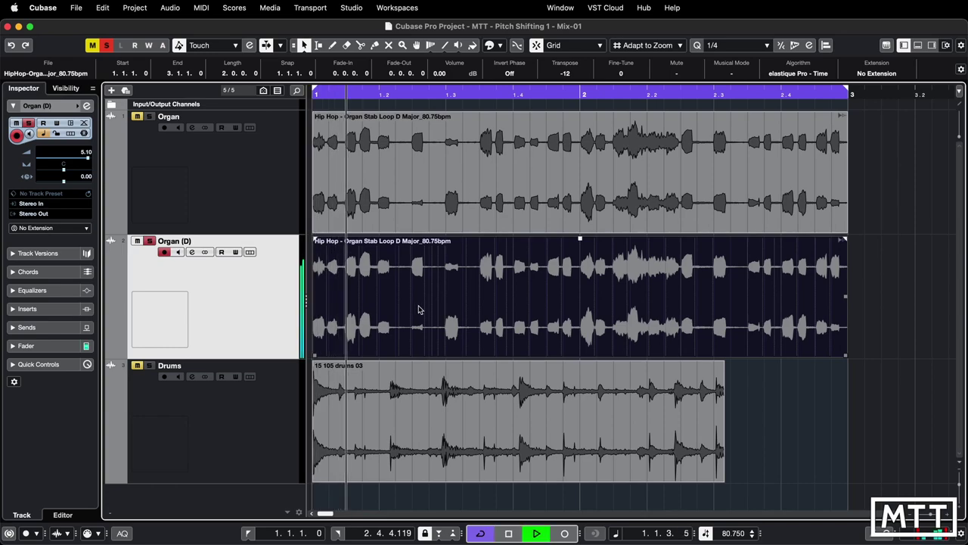
pyautogui.press('space')
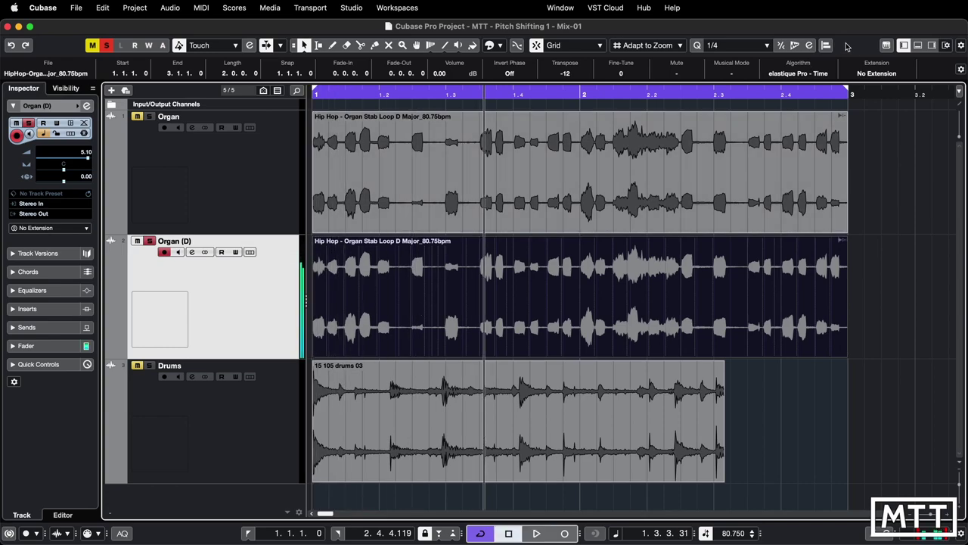
# Apply elastique Pro - Formant Time to the Organ (D) event and audition it.
pyautogui.click(812, 71)
pyautogui.moveTo(813, 75)
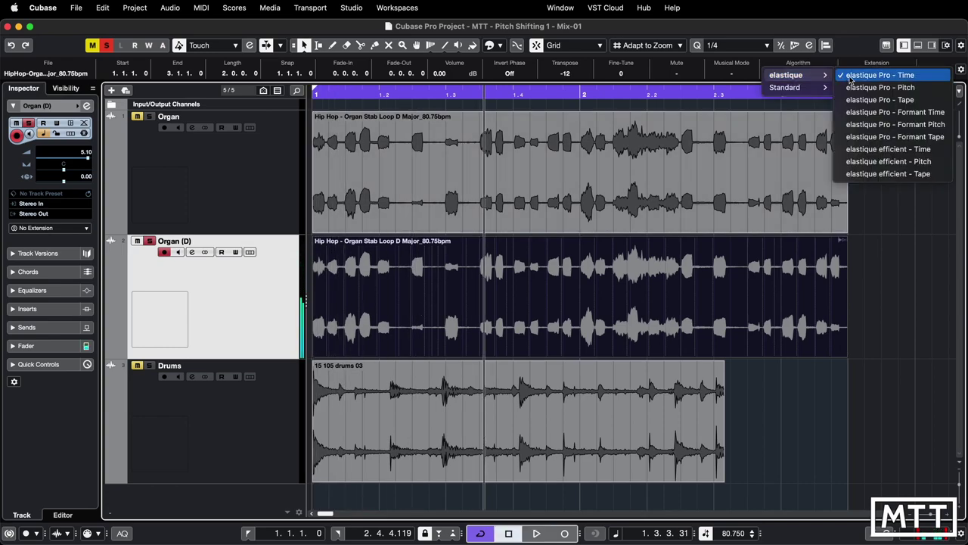
pyautogui.click(883, 117)
pyautogui.press('space')
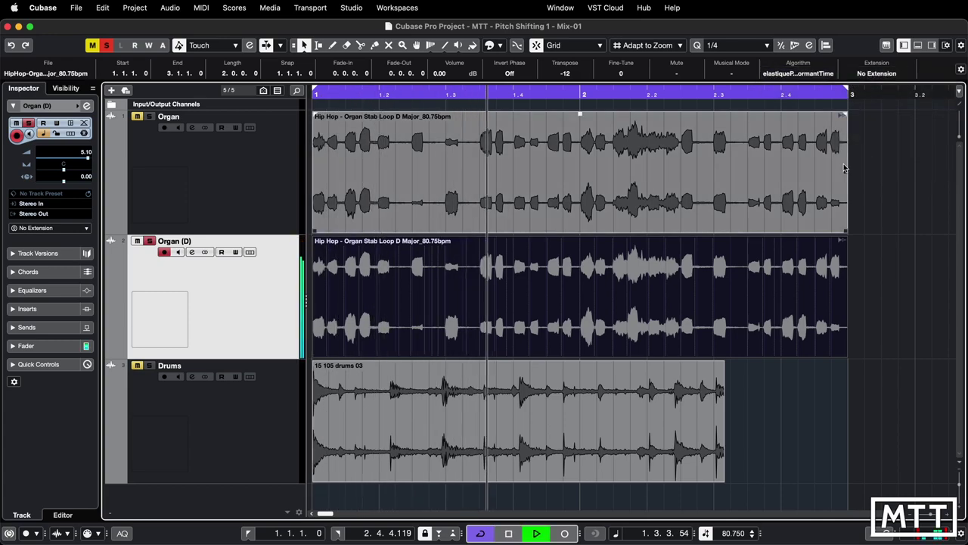
pyautogui.press('space')
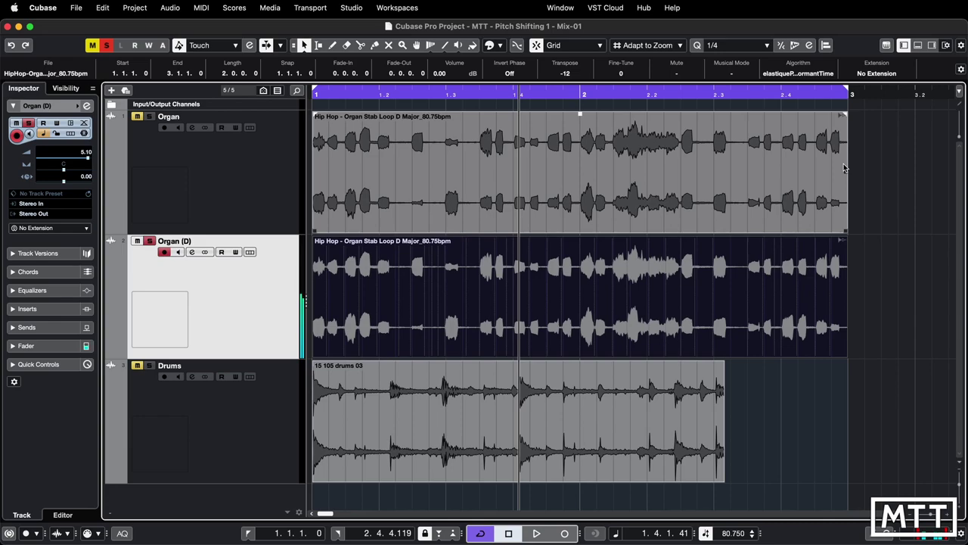
pyautogui.click(645, 293)
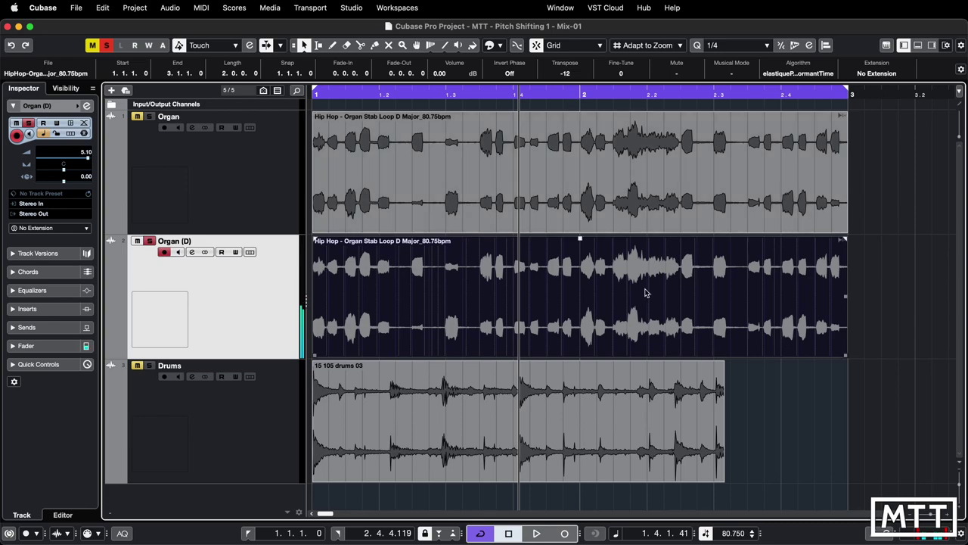
# Bounce the Organ (D) event, replacing it with the new audio, and play it.
pyautogui.click(552, 278)
pyautogui.rightClick(551, 278)
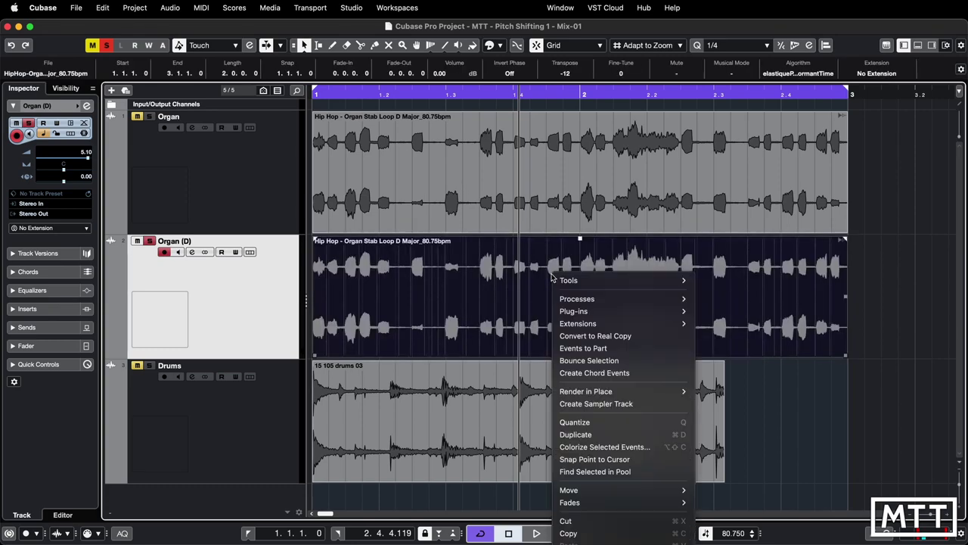
pyautogui.click(597, 361)
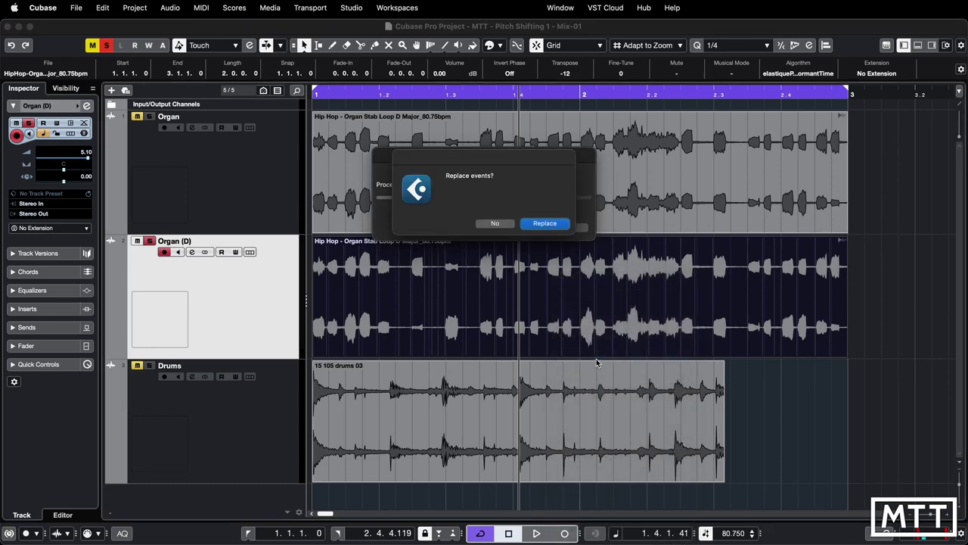
pyautogui.click(545, 224)
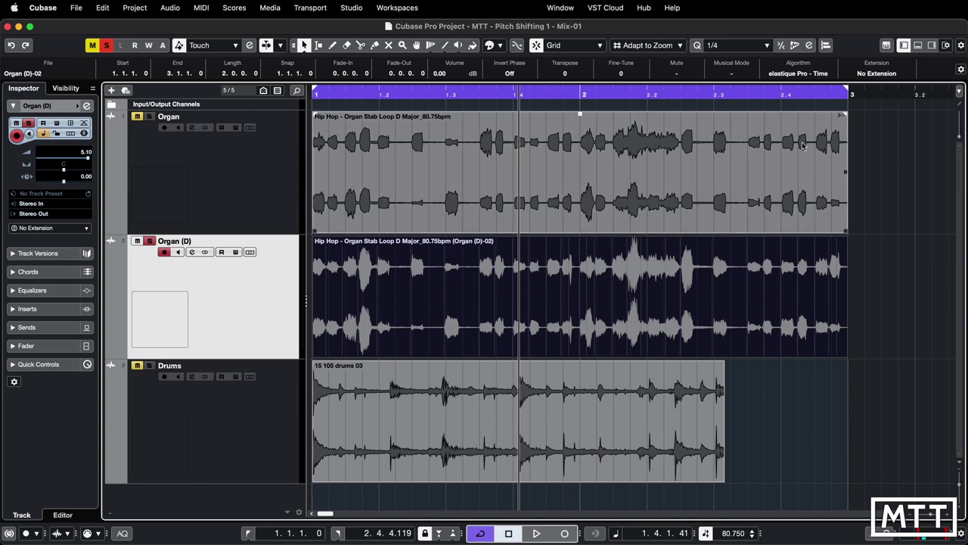
pyautogui.press('space')
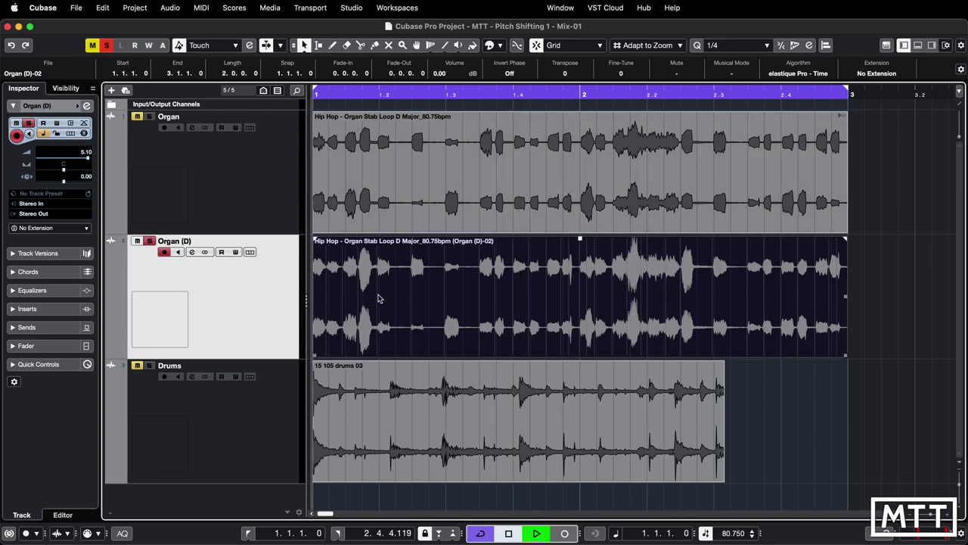
pyautogui.press('space')
# Rename the Organ (D) track to 'Organ Formant -12'.
pyautogui.doubleClick(191, 244)
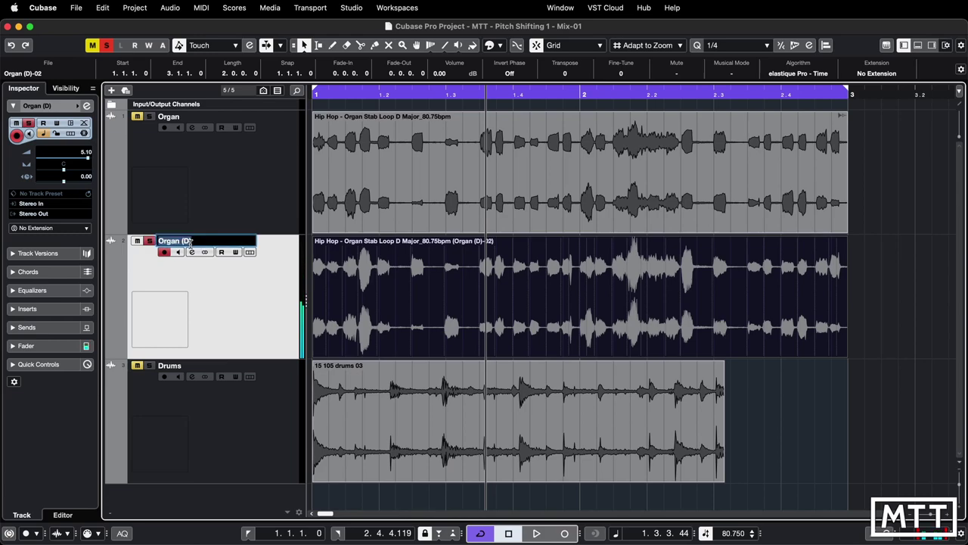
pyautogui.write('Organ Formant -12')
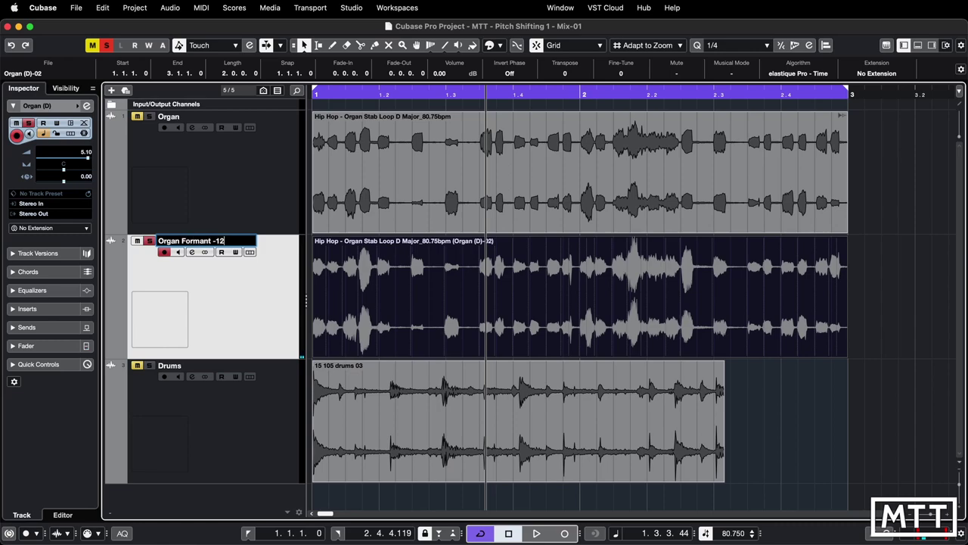
pyautogui.press('Return')
# Play back to compare the organ parts and select the other organ event.
pyautogui.press('space')
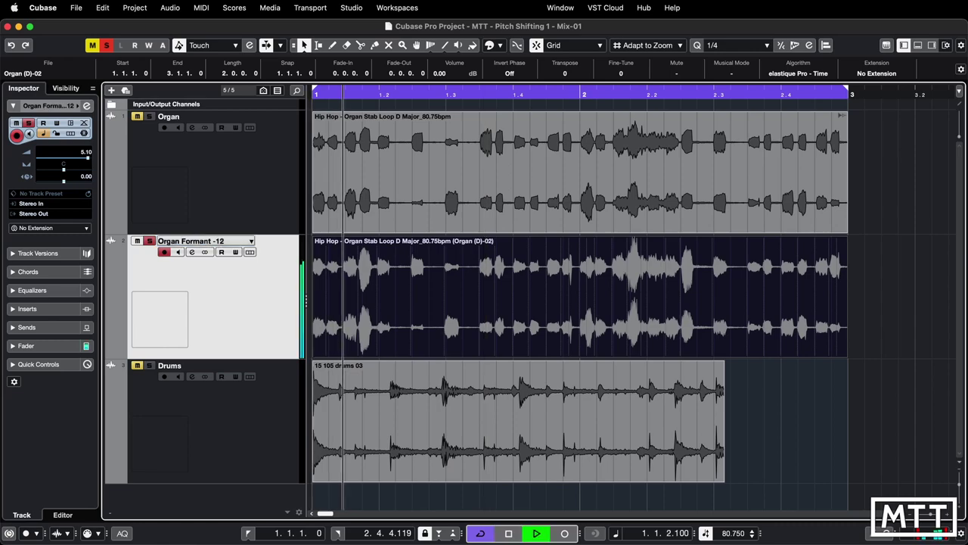
pyautogui.press('space')
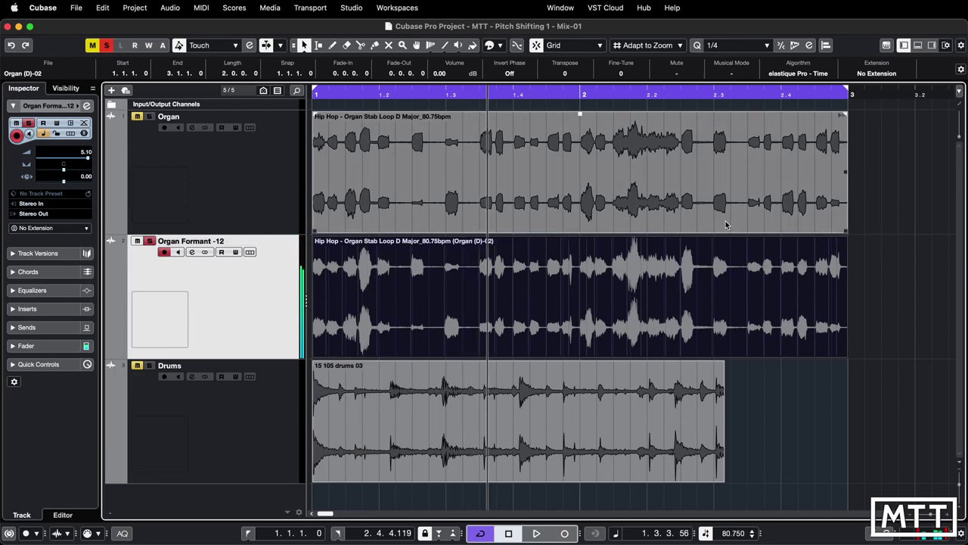
pyautogui.press('Down')
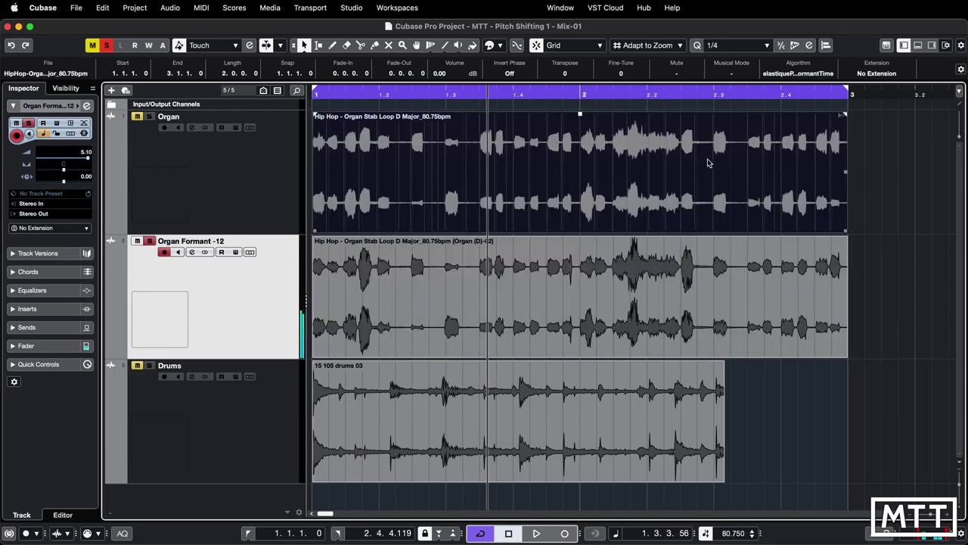
# Set the top Organ event's algorithm to elastique Pro - Time.
pyautogui.click(766, 248)
pyautogui.click(790, 122)
pyautogui.click(798, 75)
pyautogui.moveTo(798, 76)
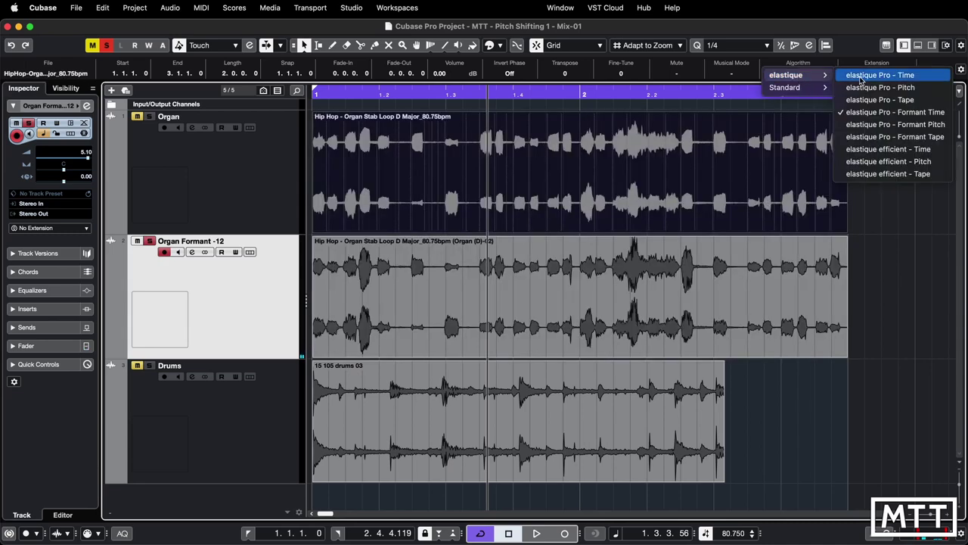
pyautogui.click(851, 74)
# Duplicate the Organ track and transpose the new copy to -12 semitones.
pyautogui.click(241, 208)
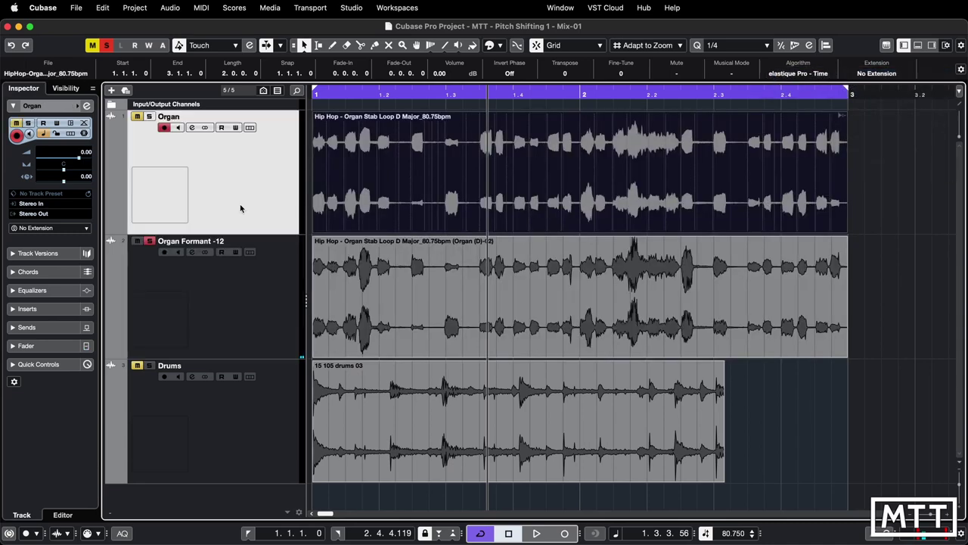
pyautogui.rightClick(241, 205)
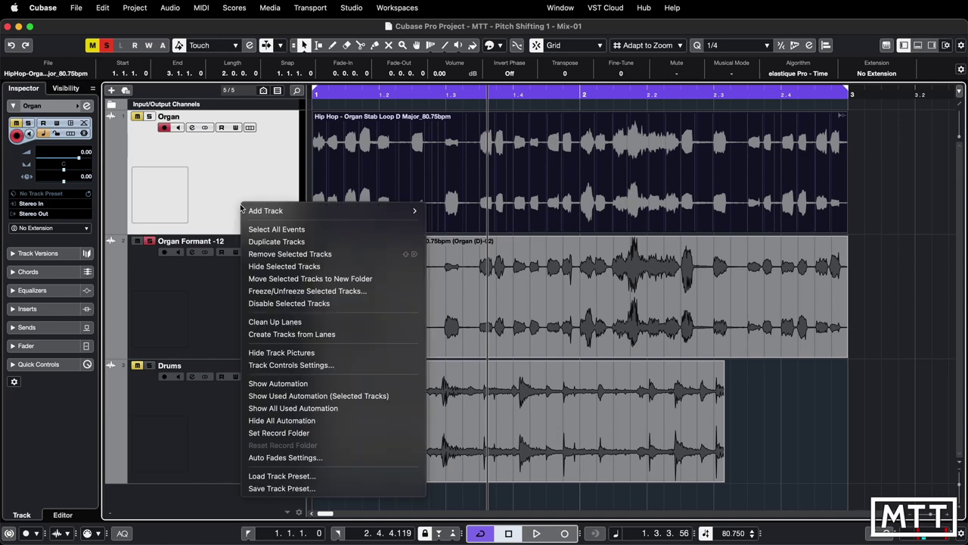
pyautogui.click(271, 247)
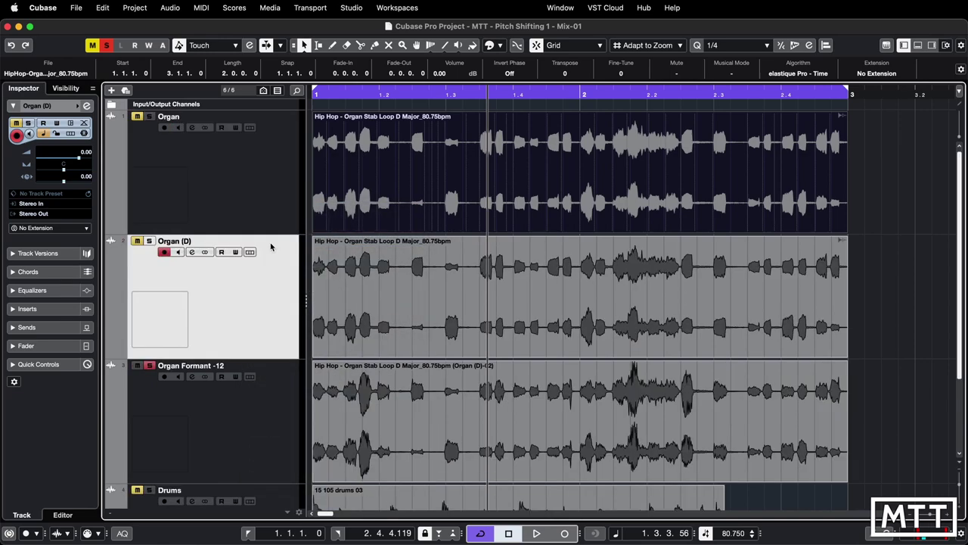
pyautogui.click(397, 298)
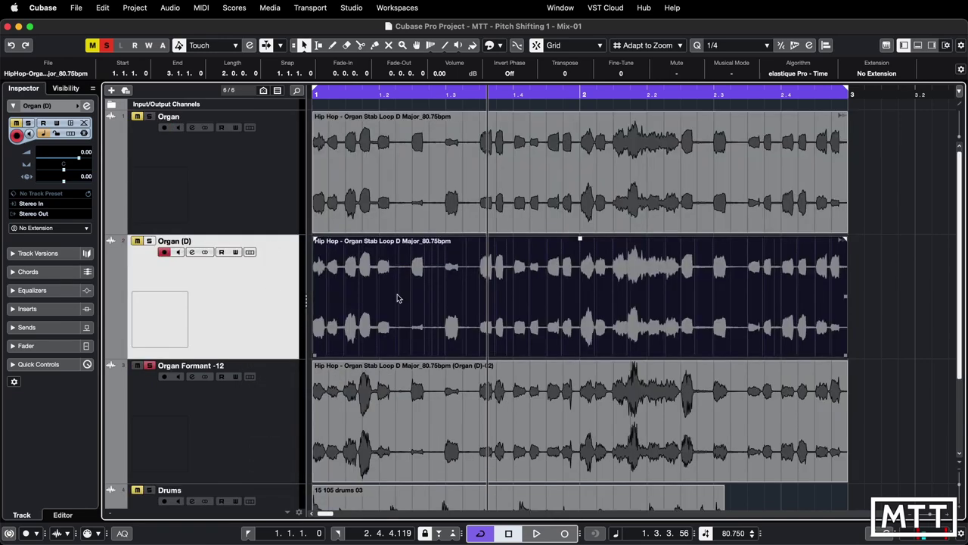
pyautogui.click(568, 74)
pyautogui.write('-12')
pyautogui.press('Return')
# Play the -12 copy soloed, then move the solo to Organ Formant -12.
pyautogui.keyDown('super'); pyautogui.click(150, 241); pyautogui.keyUp('super')
pyautogui.press('space')
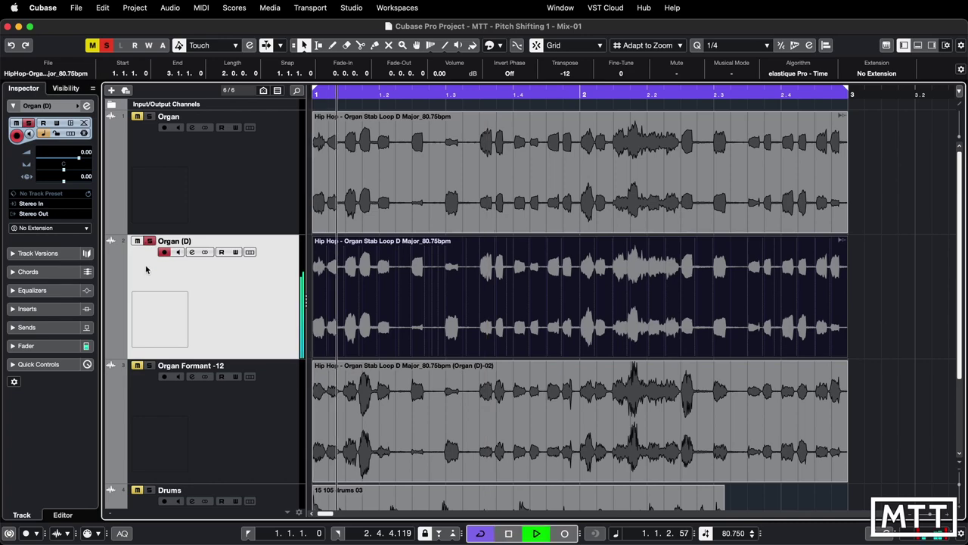
pyautogui.keyDown('super'); pyautogui.click(150, 366); pyautogui.keyUp('super')
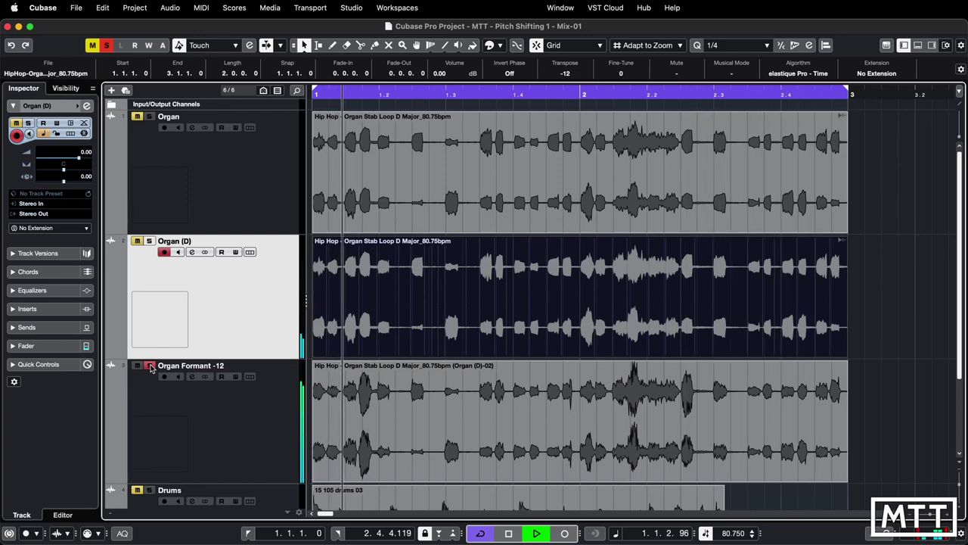
# Stop playback and unsolo the Organ Formant -12 track.
pyautogui.press('space')
pyautogui.click(149, 366)
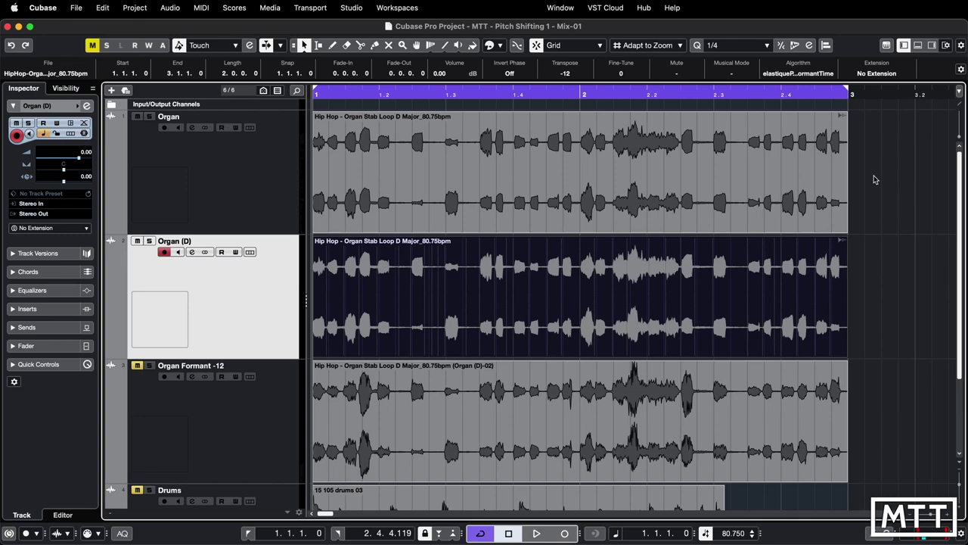
# Apply elastique Pro - Formant Pitch to the Organ (D) event and audition it.
pyautogui.click(803, 78)
pyautogui.moveTo(804, 77)
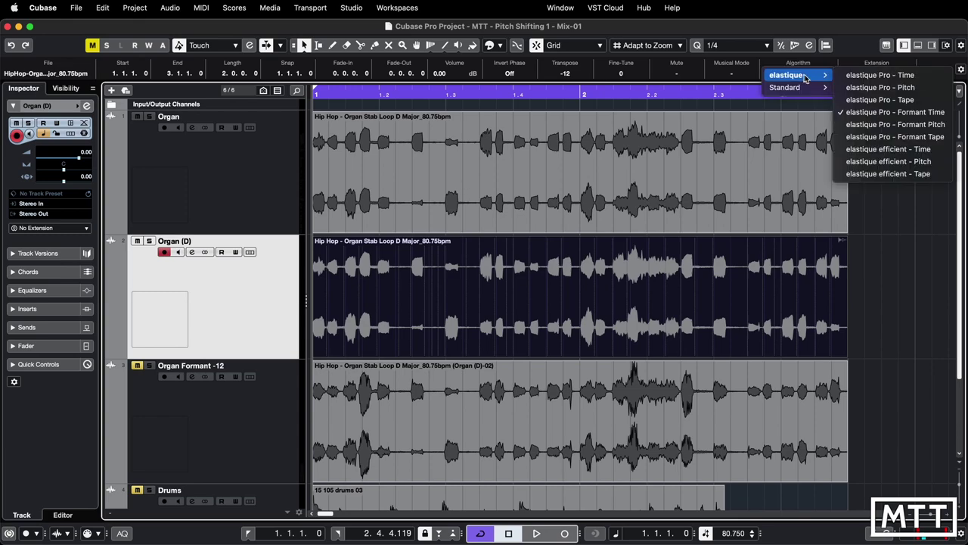
pyautogui.click(870, 130)
pyautogui.press('space')
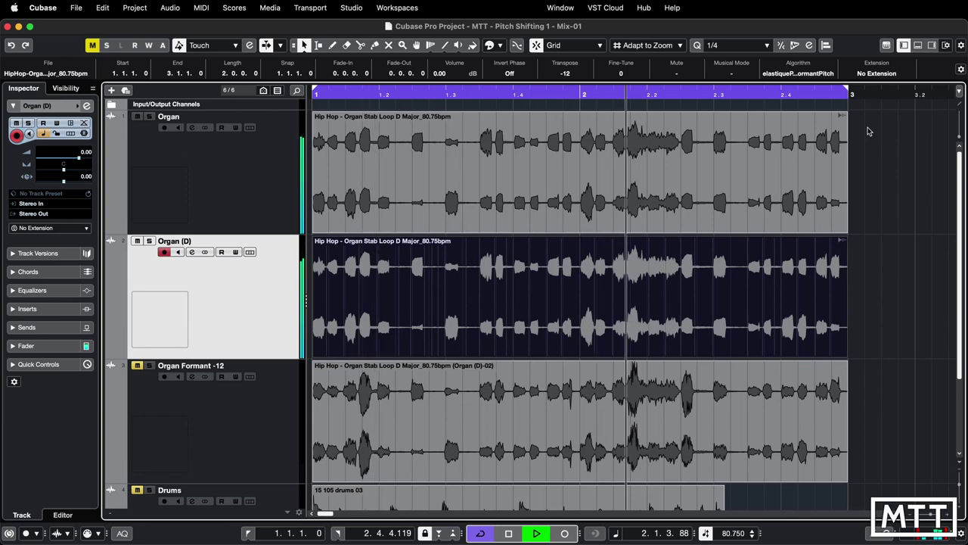
pyautogui.press('space')
# Switch the Organ (D) event to elastique Pro - Formant Time and audition the loop.
pyautogui.click(815, 73)
pyautogui.moveTo(824, 75)
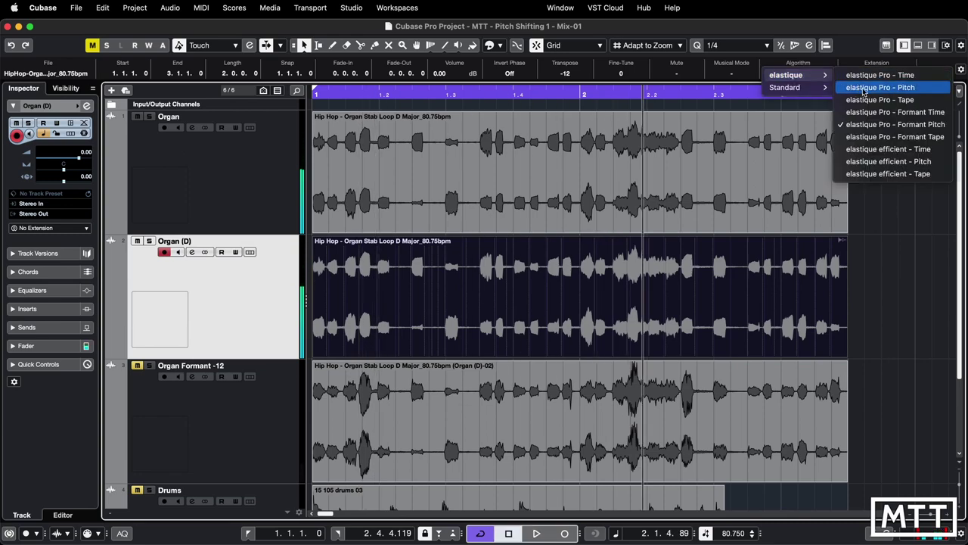
pyautogui.click(877, 112)
pyautogui.press('space')
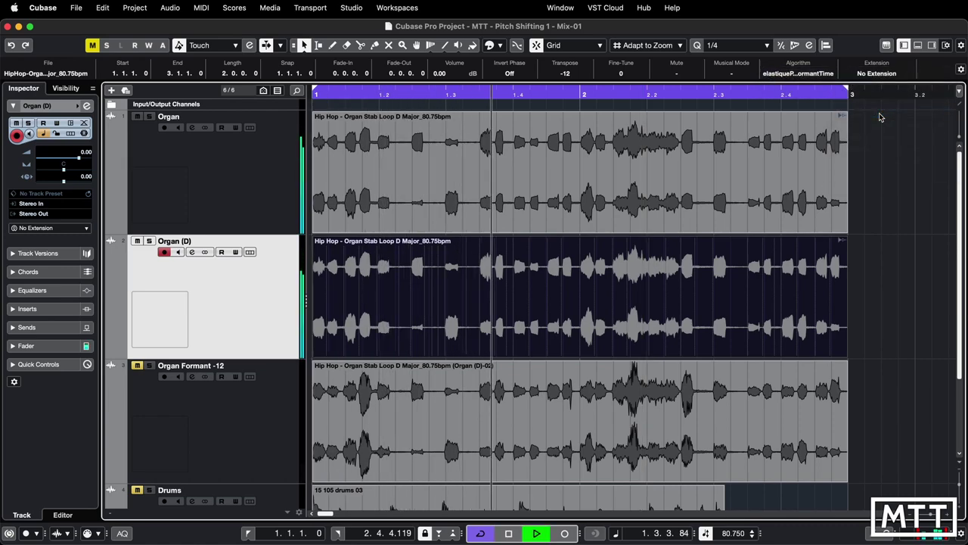
pyautogui.press('space')
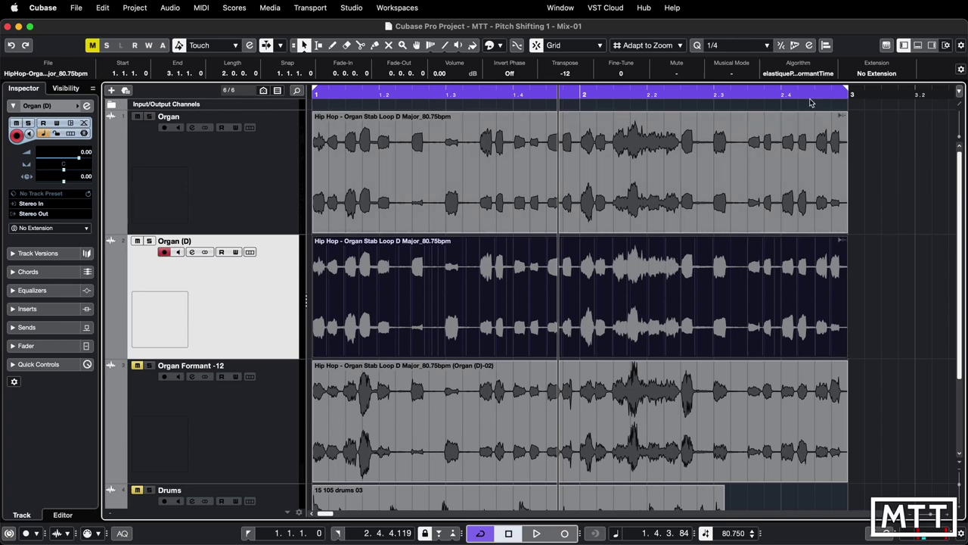
# Set the Organ (D) event to elastique Pro - Tape and mute the original Organ track.
pyautogui.click(801, 76)
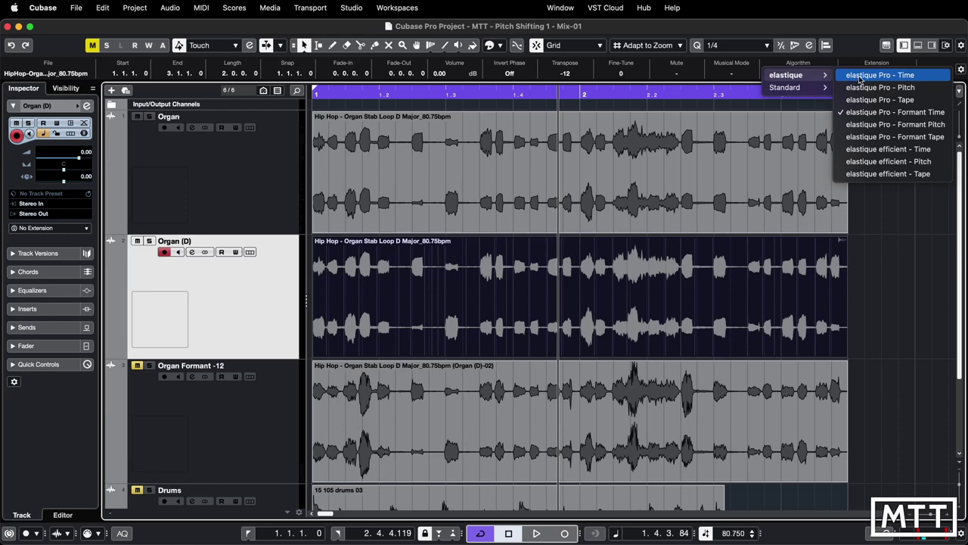
pyautogui.click(865, 99)
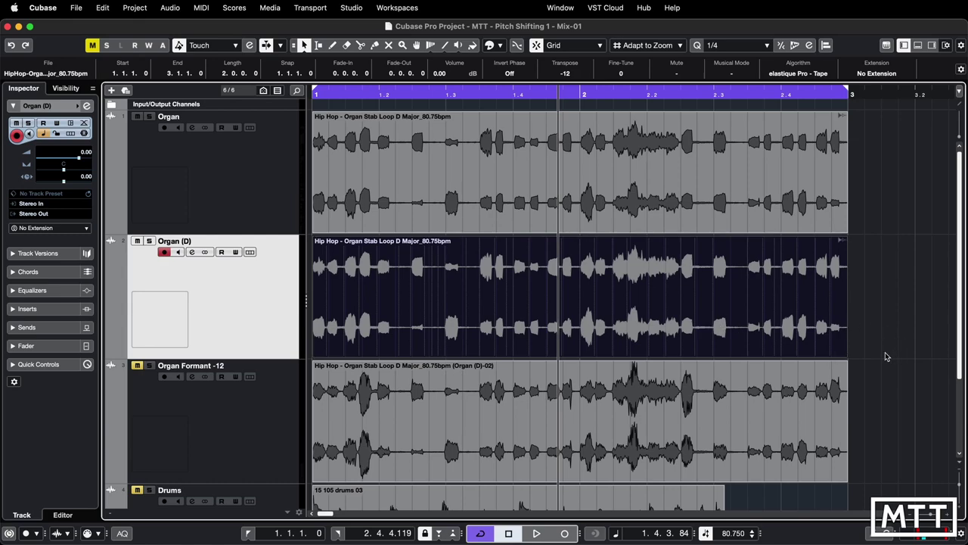
pyautogui.click(137, 116)
pyautogui.moveTo(846, 356); pyautogui.dragTo(870, 351)
# Set the Object Selection tool to Sizing Applies Time Stretch.
pyautogui.click(305, 47)
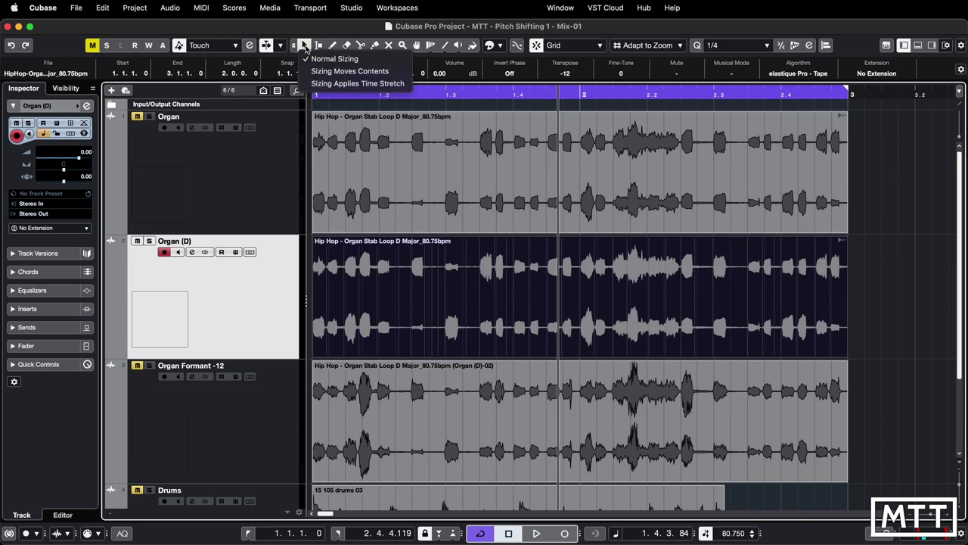
pyautogui.click(333, 83)
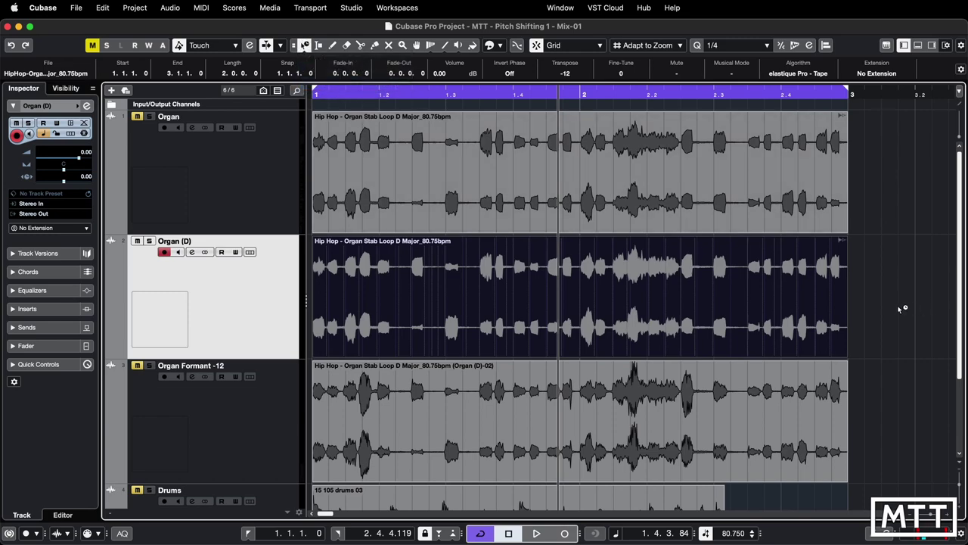
pyautogui.press('1')
pyautogui.press('1')
pyautogui.press('1')
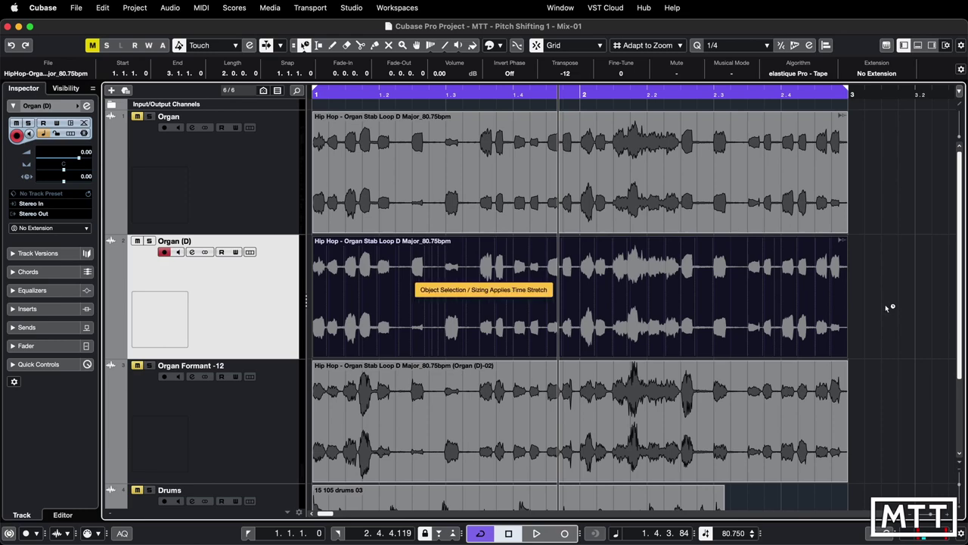
# Time-stretch the Organ (D) event to end at bar 2, solo its track and play it.
pyautogui.moveTo(847, 356); pyautogui.dragTo(583, 356)
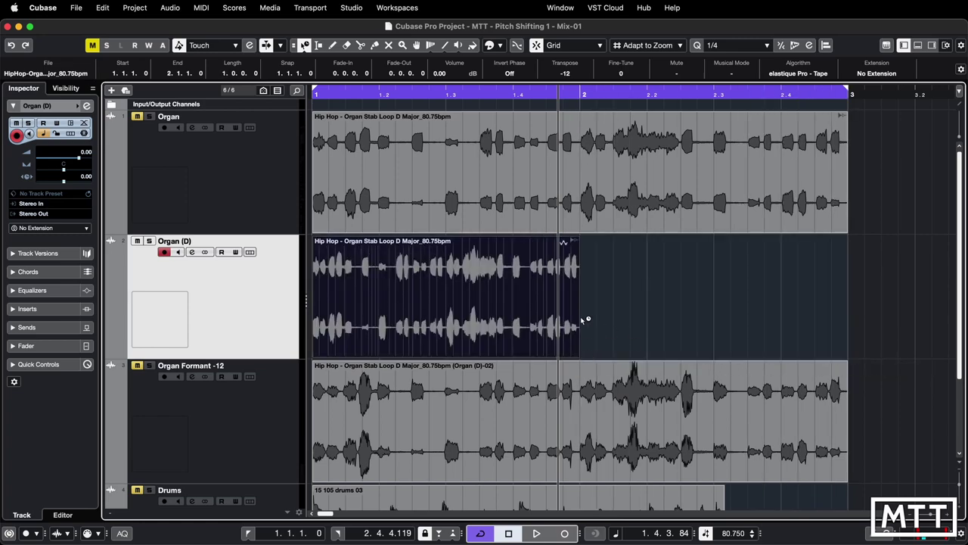
pyautogui.click(149, 241)
pyautogui.press('space')
pyautogui.press('space')
pyautogui.press('space')
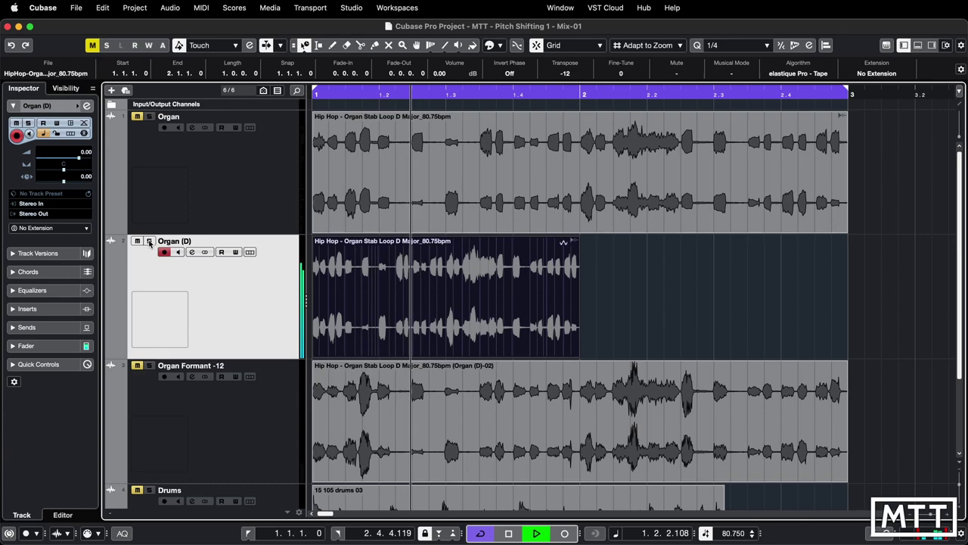
pyautogui.press('space')
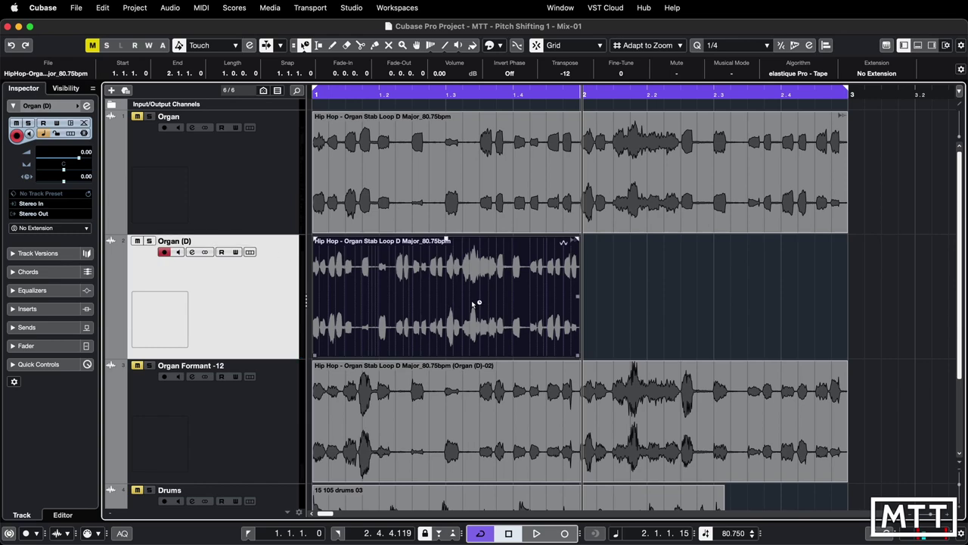
# Bounce the stretched Organ (D) event, replacing it with the new audio.
pyautogui.rightClick(472, 304)
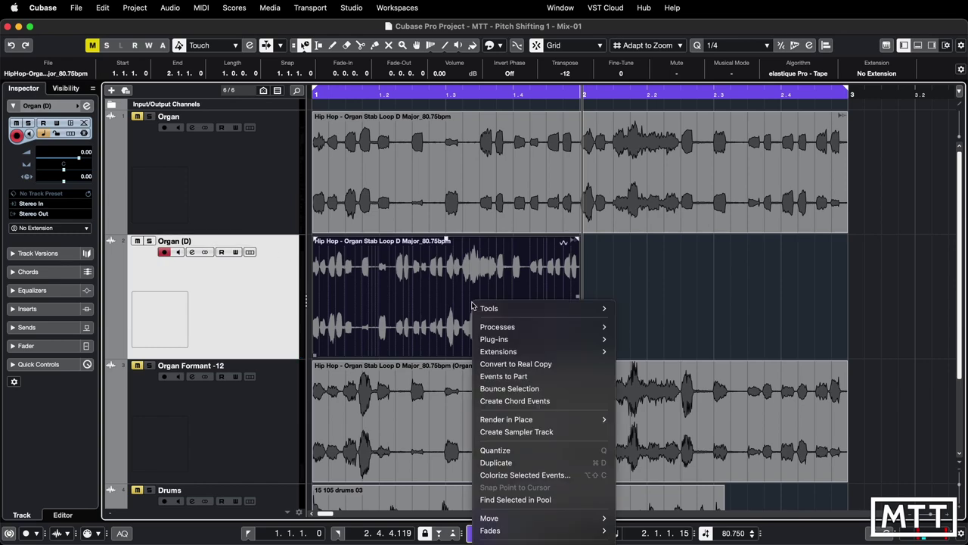
pyautogui.click(515, 390)
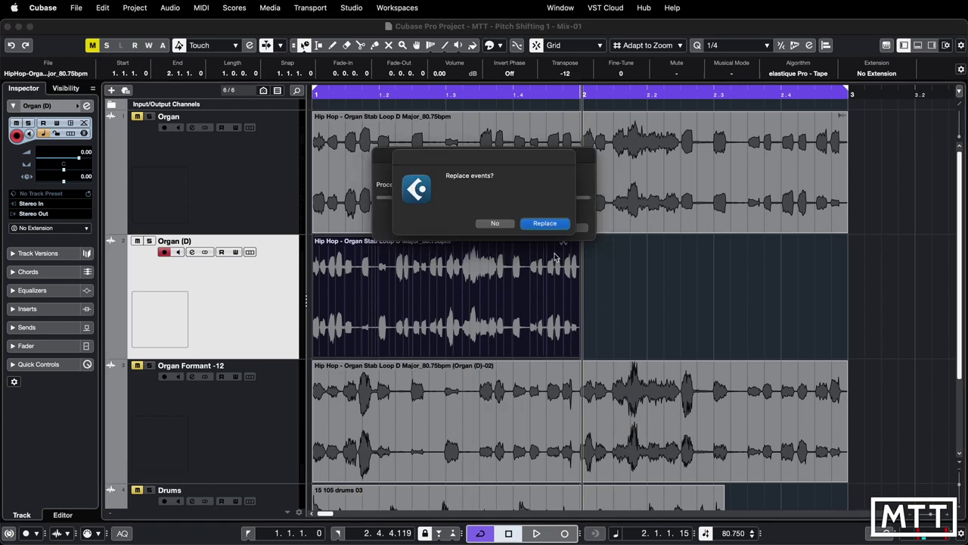
pyautogui.click(541, 223)
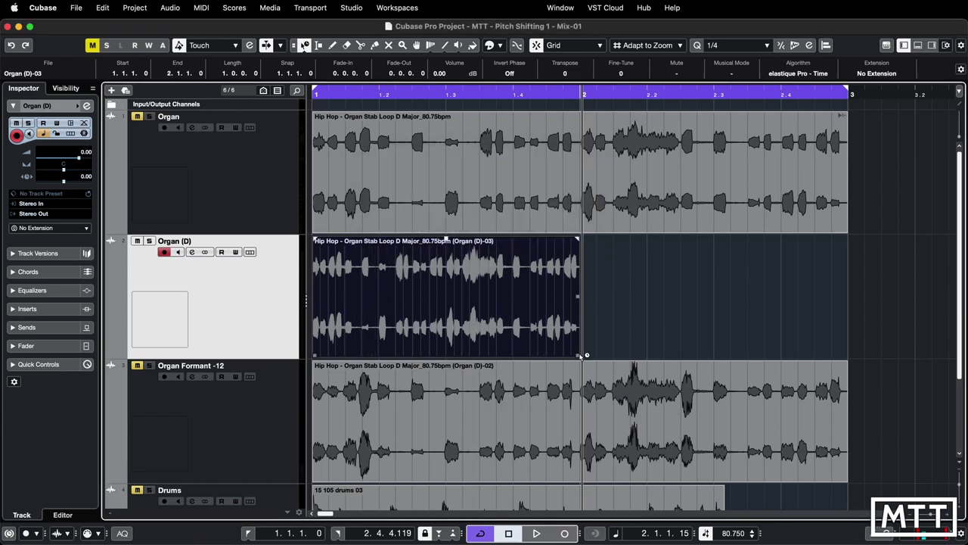
# Stretch Organ (D)-03 back out to end at bar 3 and play it.
pyautogui.moveTo(581, 355); pyautogui.dragTo(849, 361)
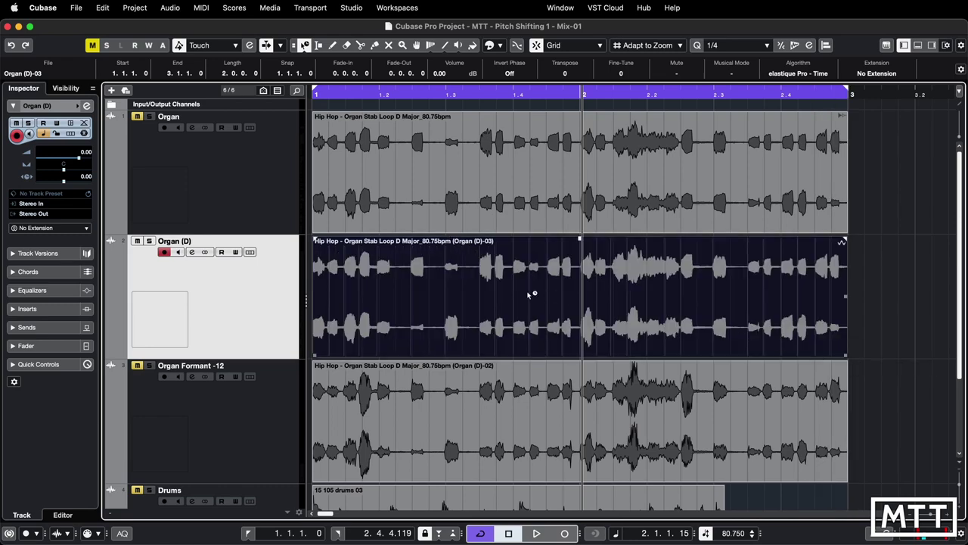
pyautogui.press('space')
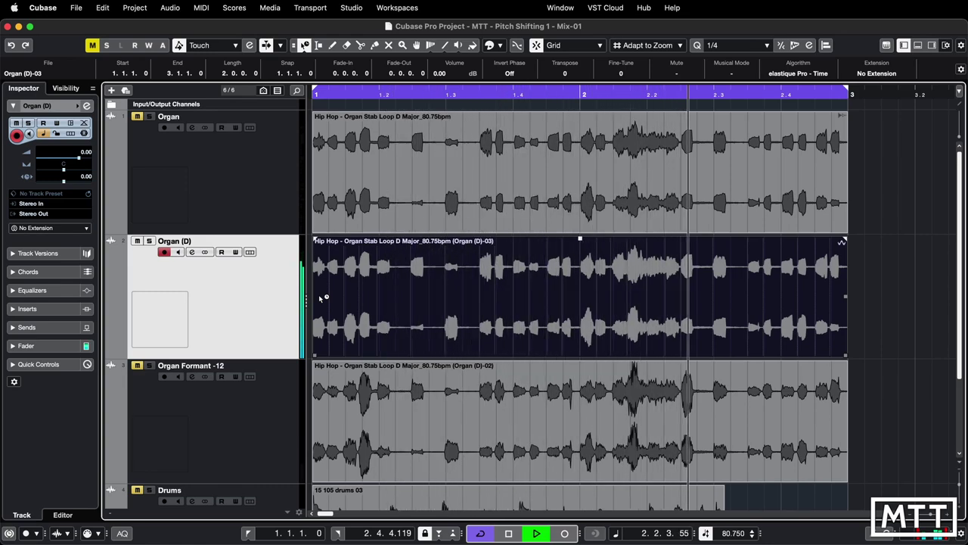
pyautogui.press('space')
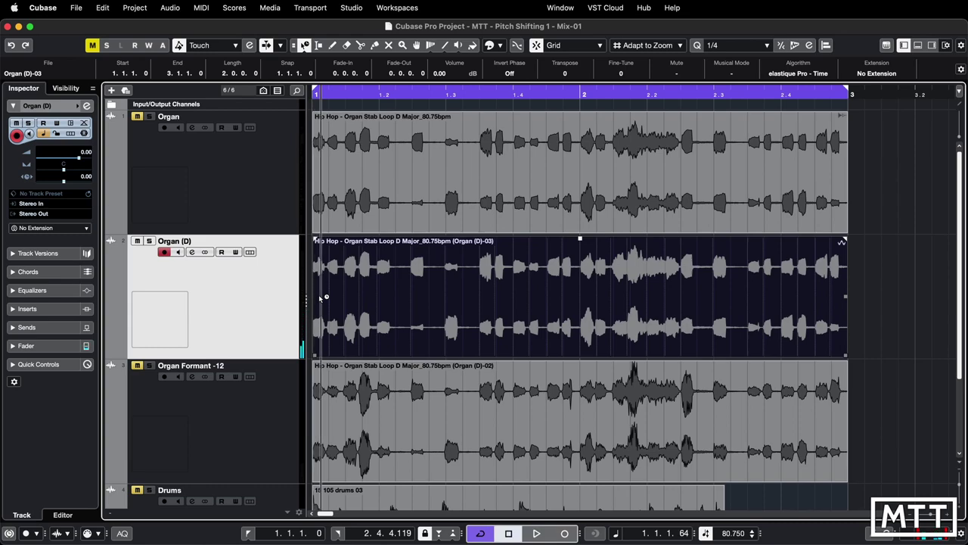
pyautogui.press('g')
pyautogui.press('g')
pyautogui.press('g')
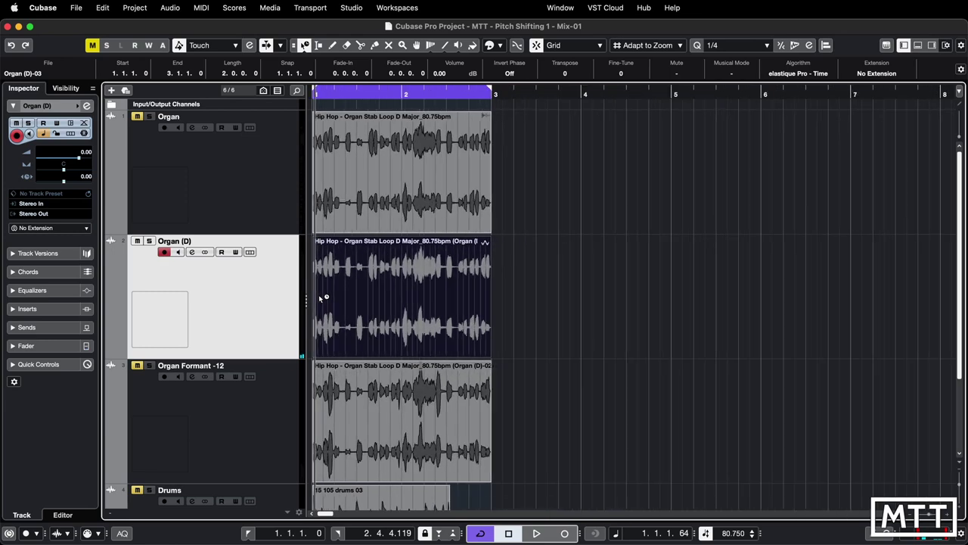
# Set elastique Pro - Tape, stretch the organ event to bar 5, and bounce it in place.
pyautogui.click(826, 76)
pyautogui.click(875, 100)
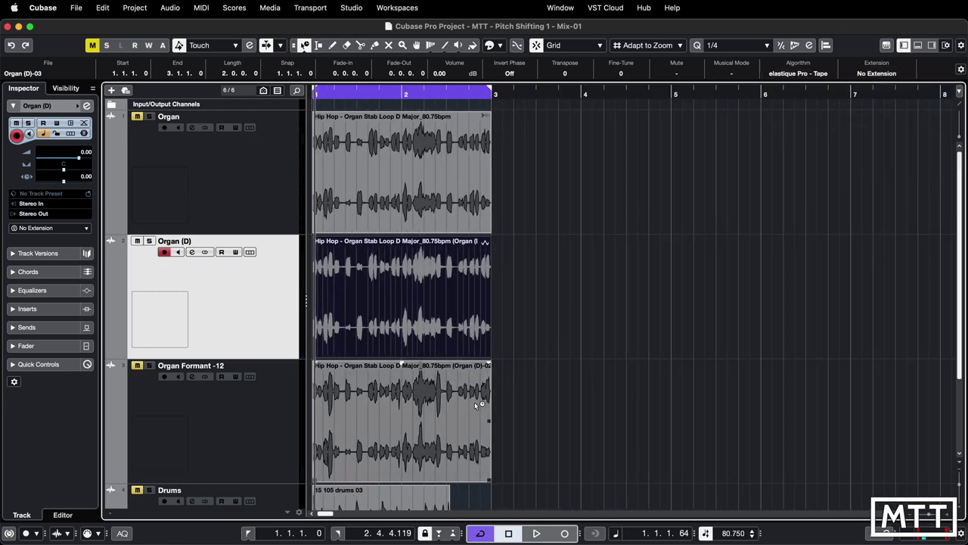
pyautogui.moveTo(490, 355); pyautogui.dragTo(671, 354)
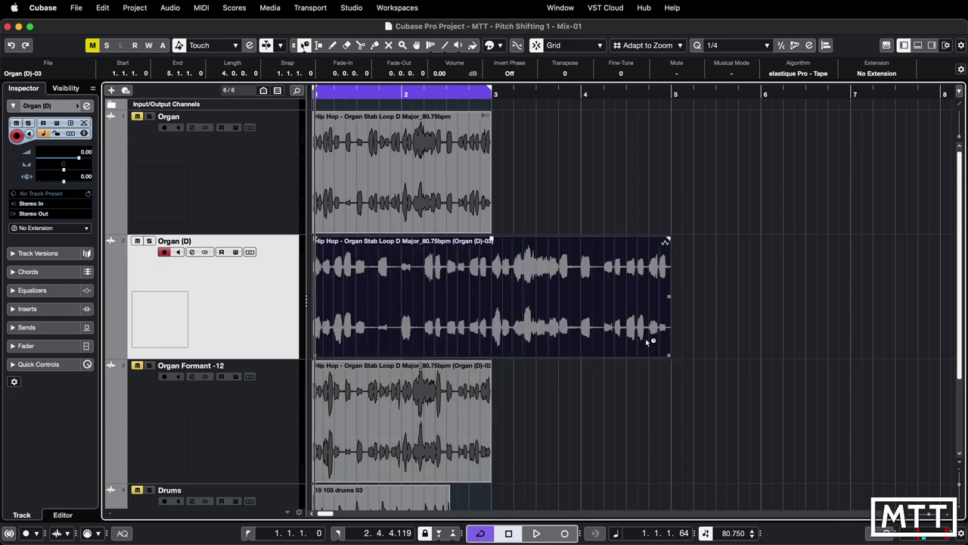
pyautogui.rightClick(593, 305)
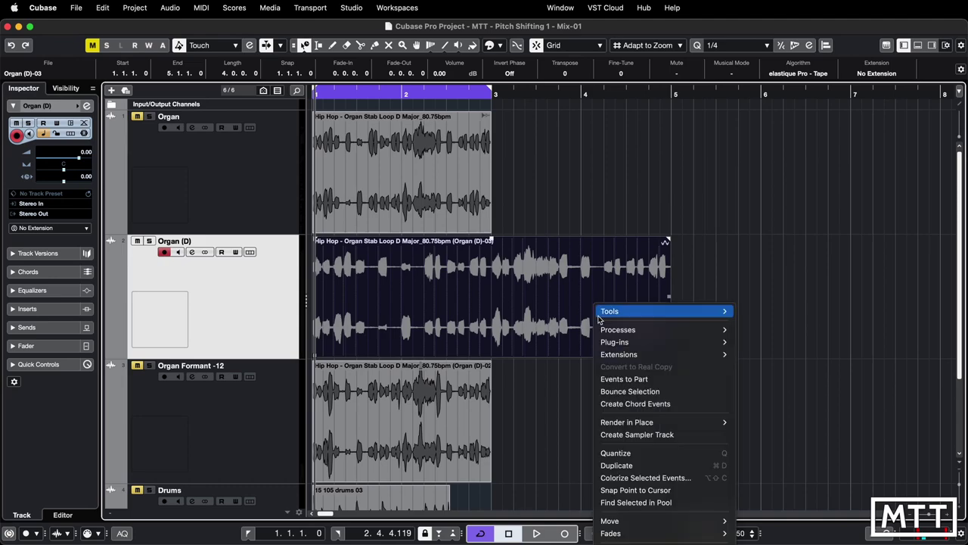
pyautogui.click(622, 393)
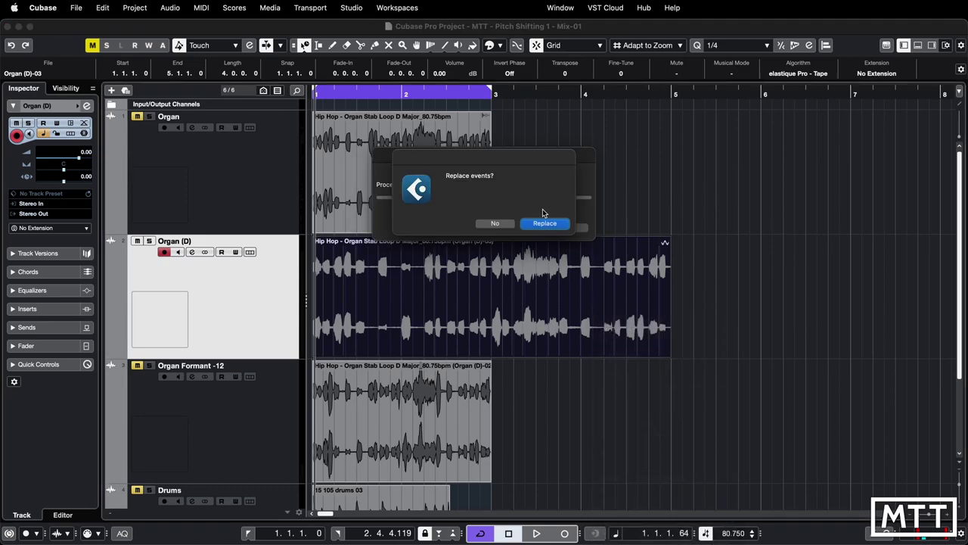
pyautogui.click(548, 223)
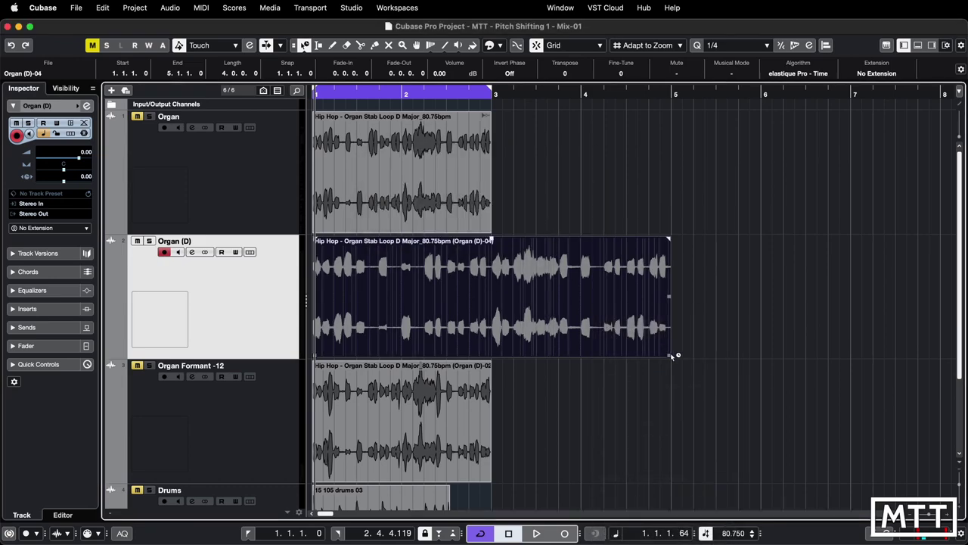
# Squeeze Organ (D)-04 back to end near bar 3, play it, and unmute the Organ track.
pyautogui.moveTo(670, 353); pyautogui.dragTo(487, 348)
pyautogui.press('space')
pyautogui.press('h')
pyautogui.press('h')
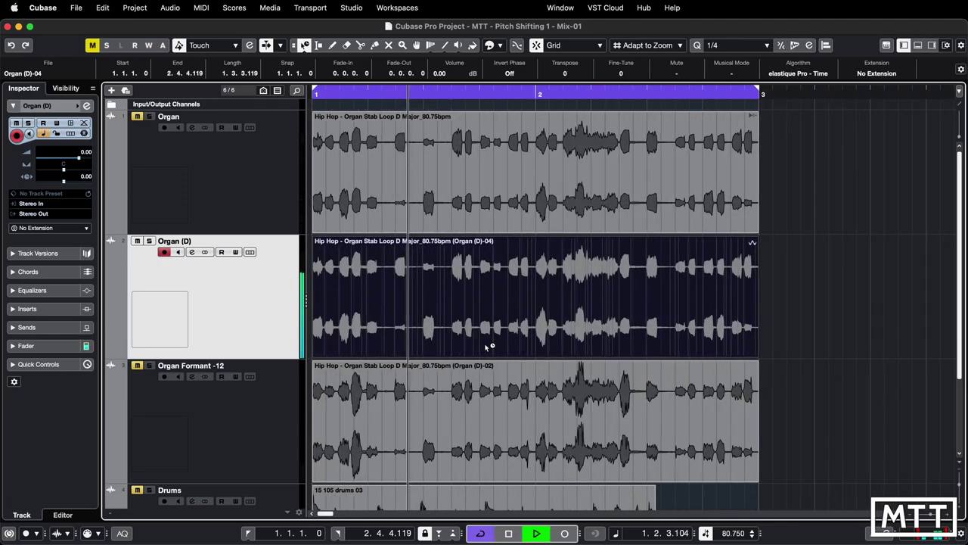
pyautogui.press('g')
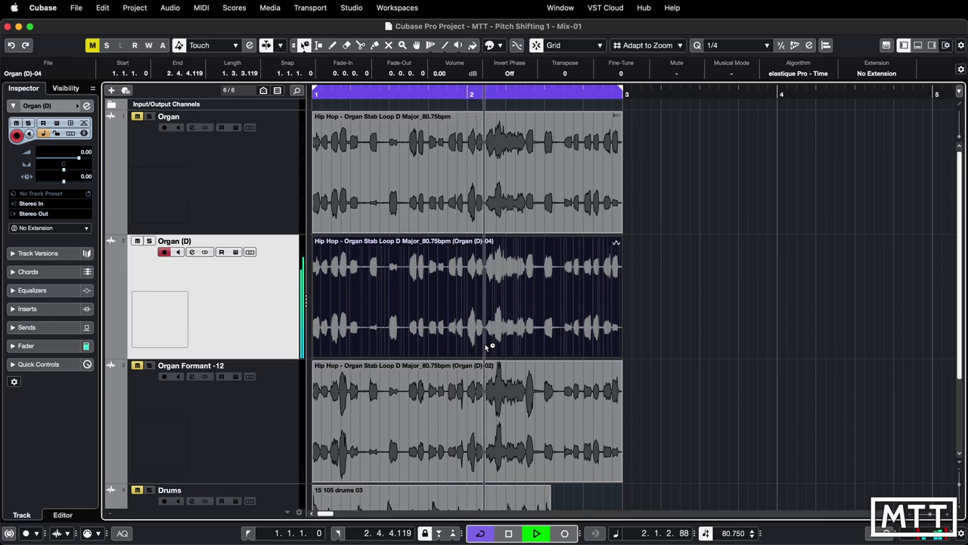
pyautogui.click(137, 117)
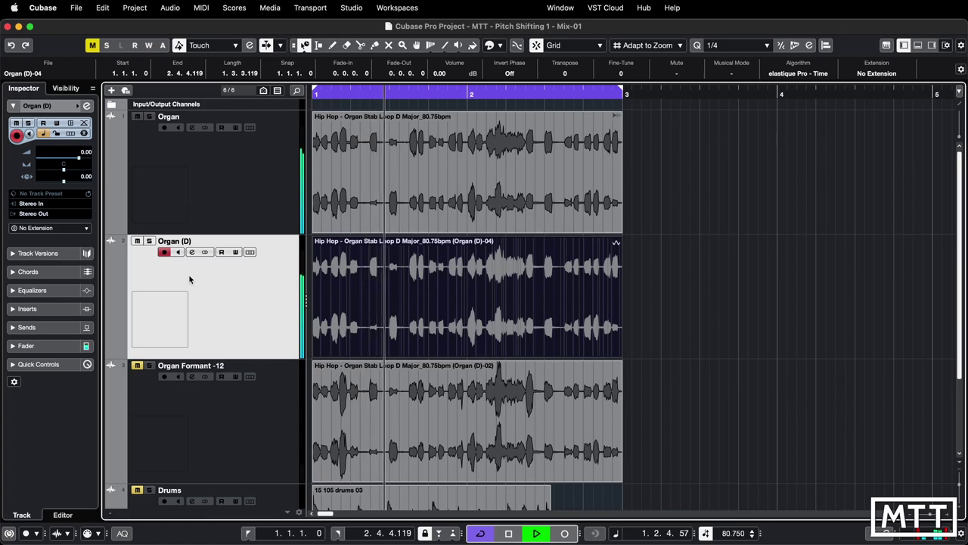
pyautogui.press('space')
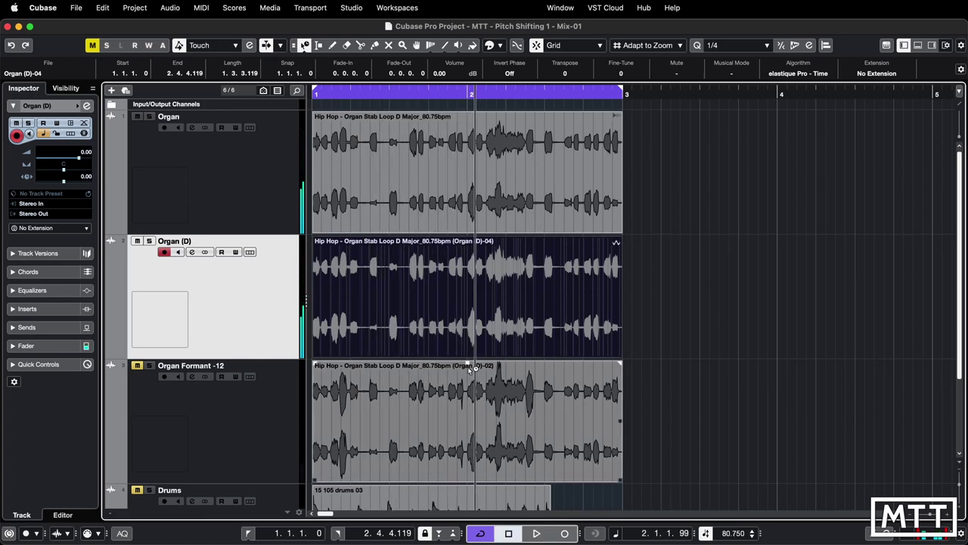
# Set the organ event to elastique Pro - Tape and time-stretch it to end near bar 2.
pyautogui.click(816, 82)
pyautogui.moveTo(820, 75)
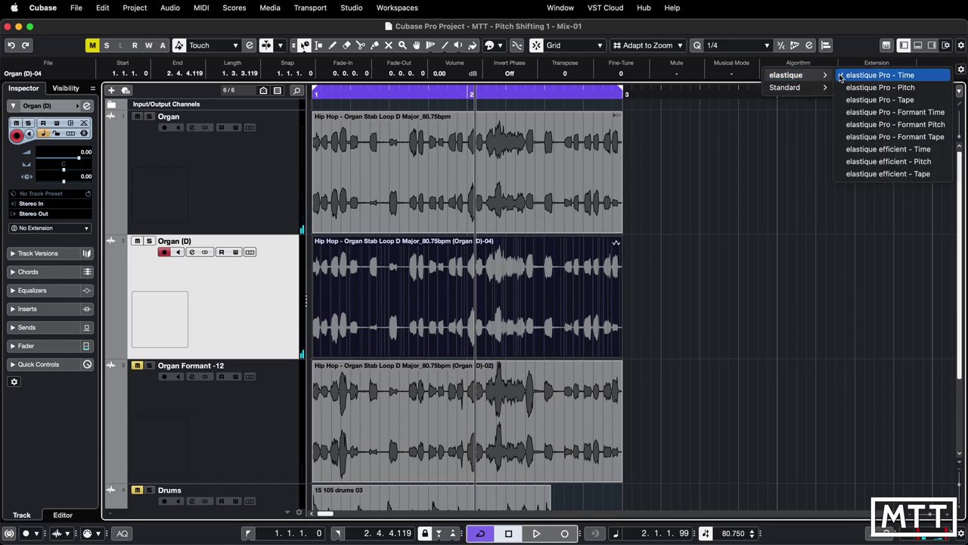
pyautogui.click(871, 101)
pyautogui.moveTo(619, 357); pyautogui.dragTo(463, 348)
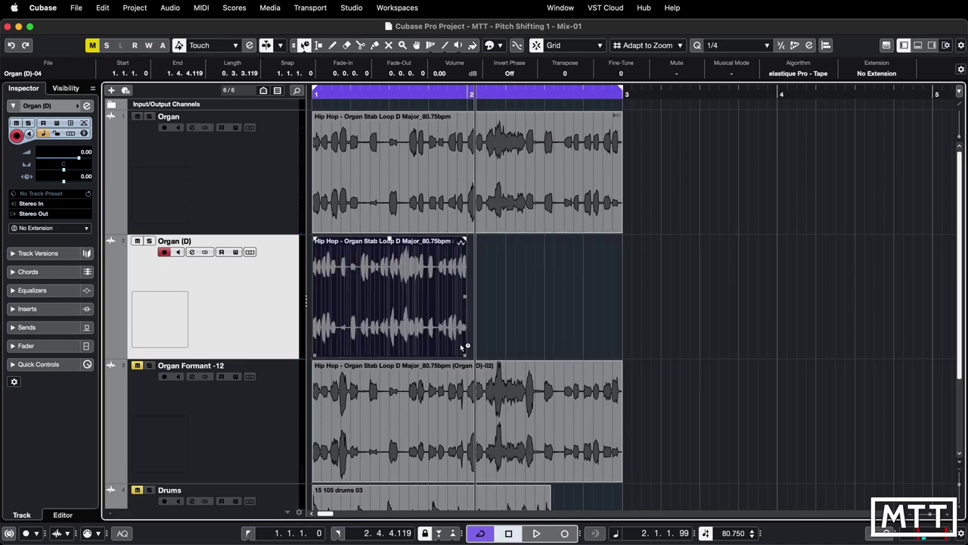
pyautogui.press(',')
pyautogui.press('space')
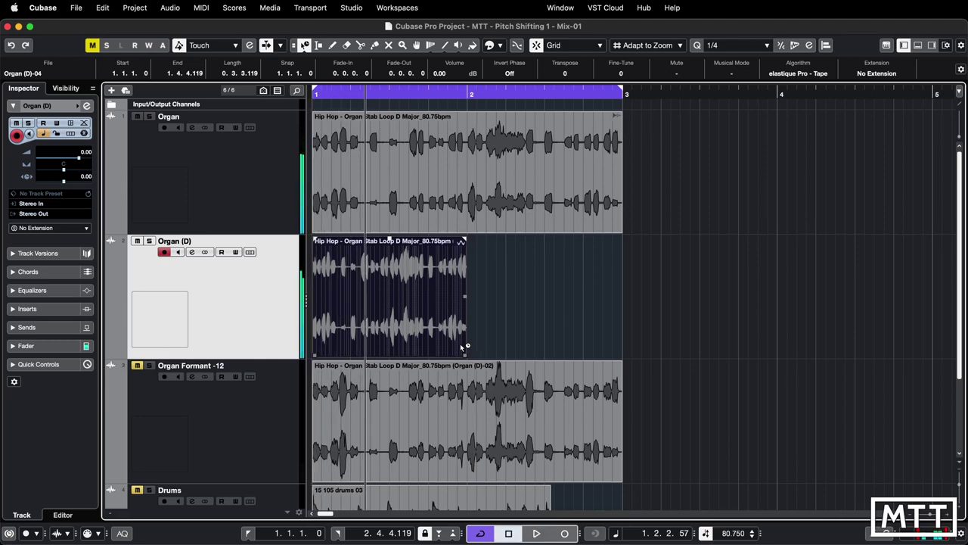
# Bounce the shortened organ in place, stretch it back to bar 3, and play the copies.
pyautogui.rightClick(427, 311)
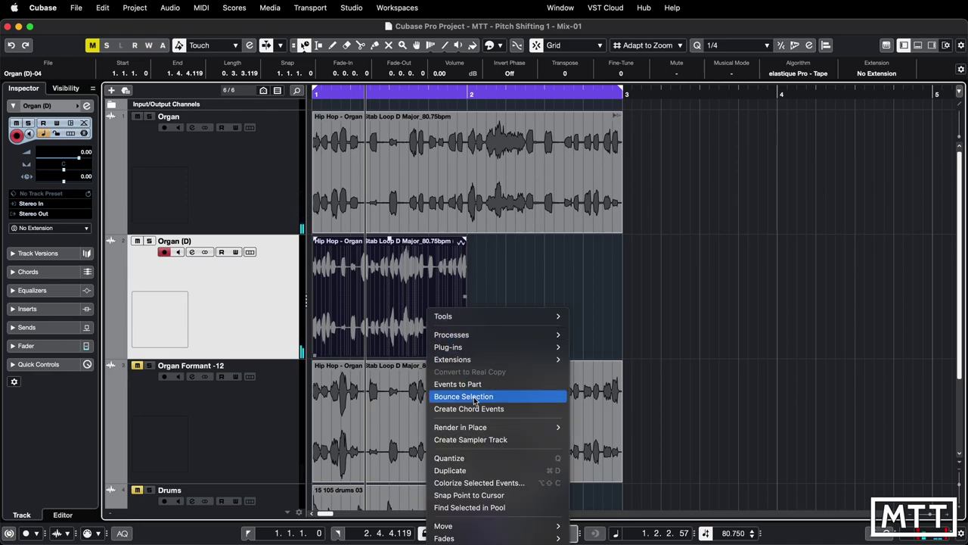
pyautogui.click(475, 398)
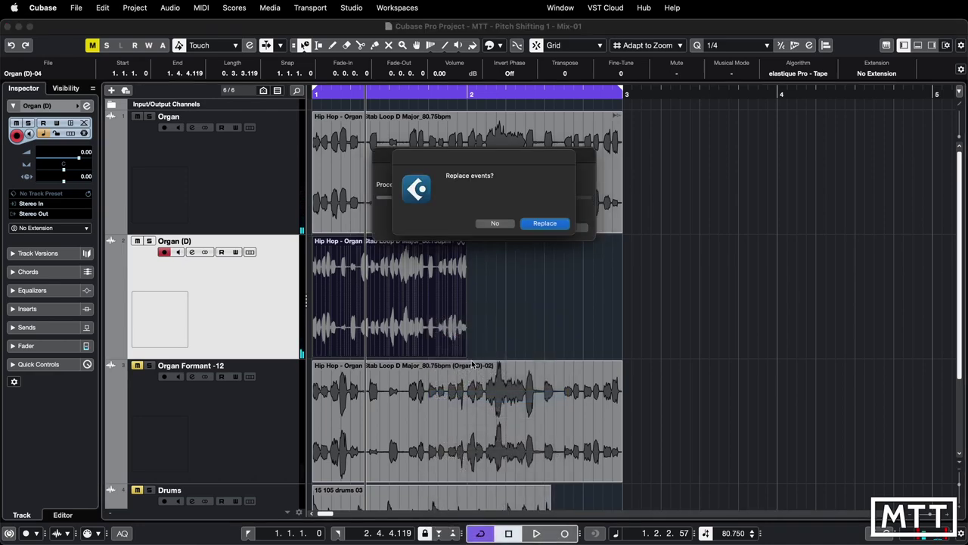
pyautogui.click(543, 224)
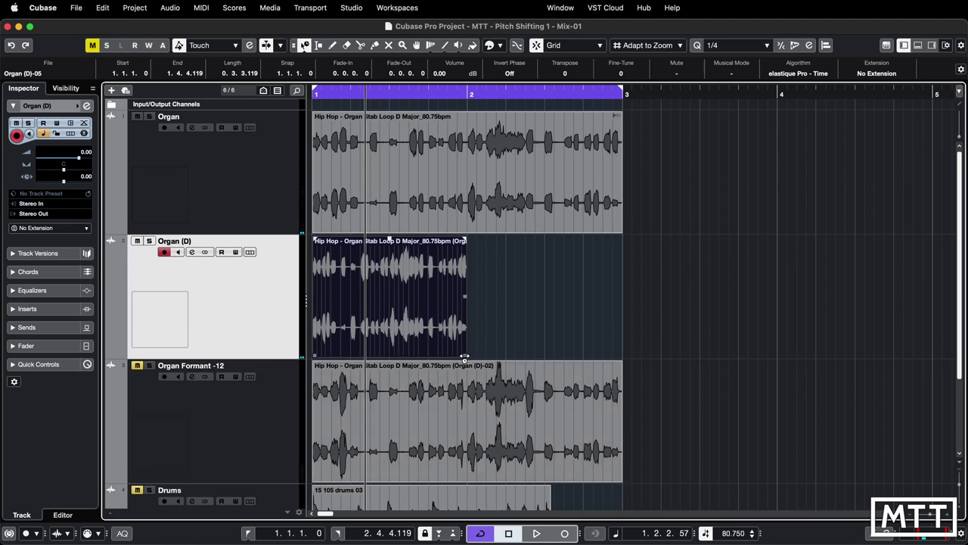
pyautogui.moveTo(464, 357); pyautogui.dragTo(621, 356)
pyautogui.press('space')
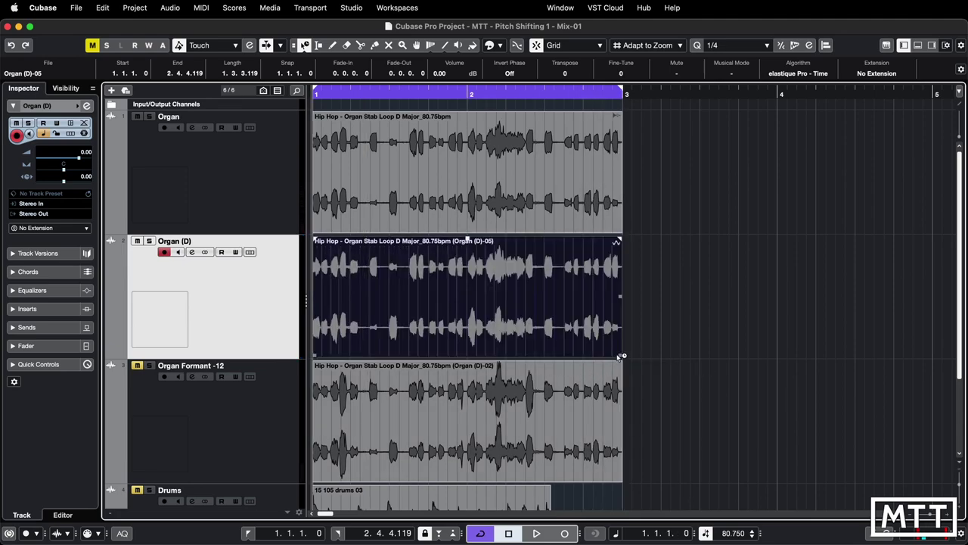
pyautogui.press('space')
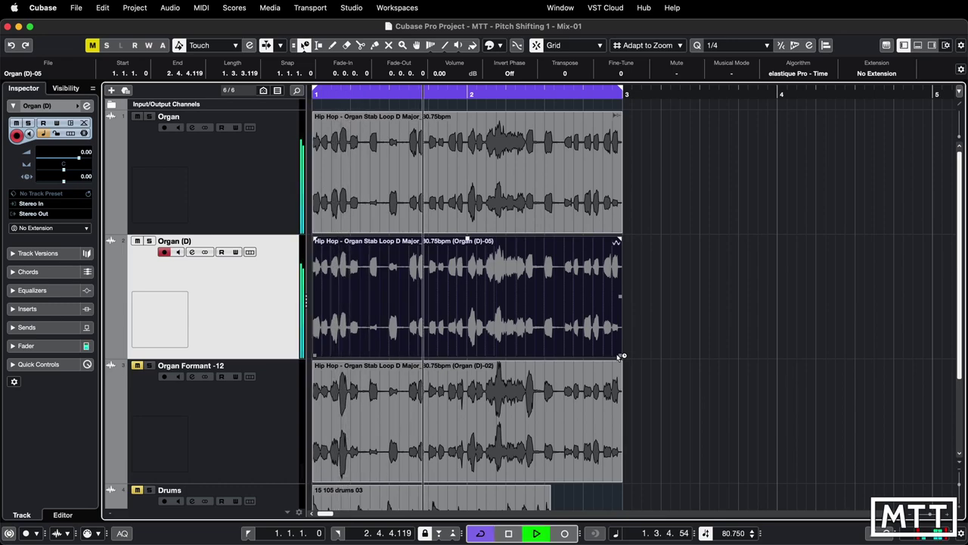
pyautogui.press('h')
pyautogui.press('space')
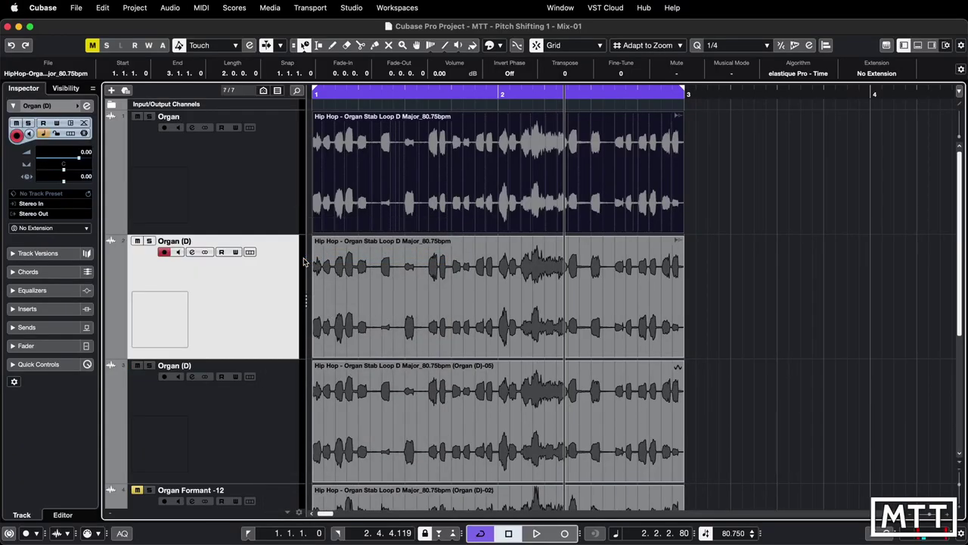
# Select the new Organ (D) clip, switch it to Standard - Mix, and start playback.
pyautogui.click(507, 283)
pyautogui.click(798, 73)
pyautogui.moveTo(796, 89)
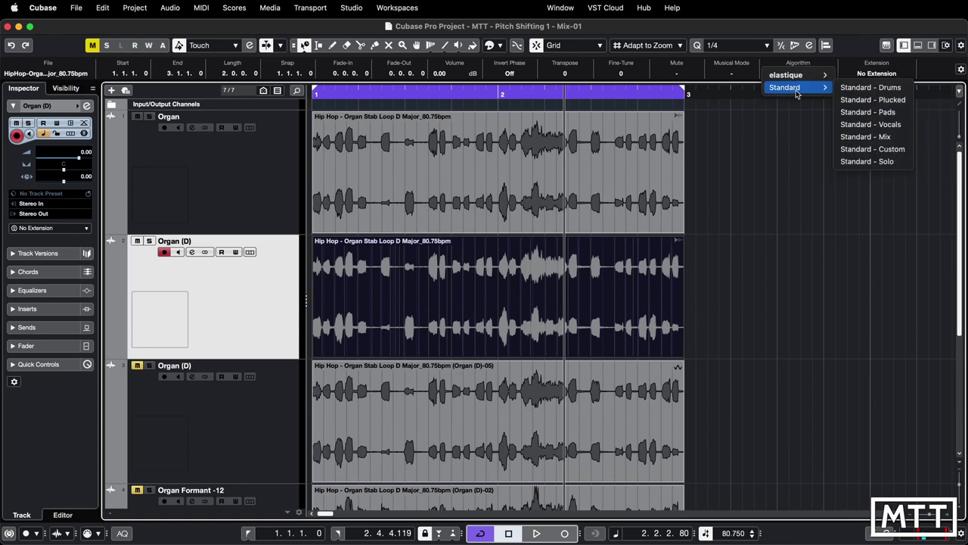
pyautogui.click(866, 137)
pyautogui.press('space')
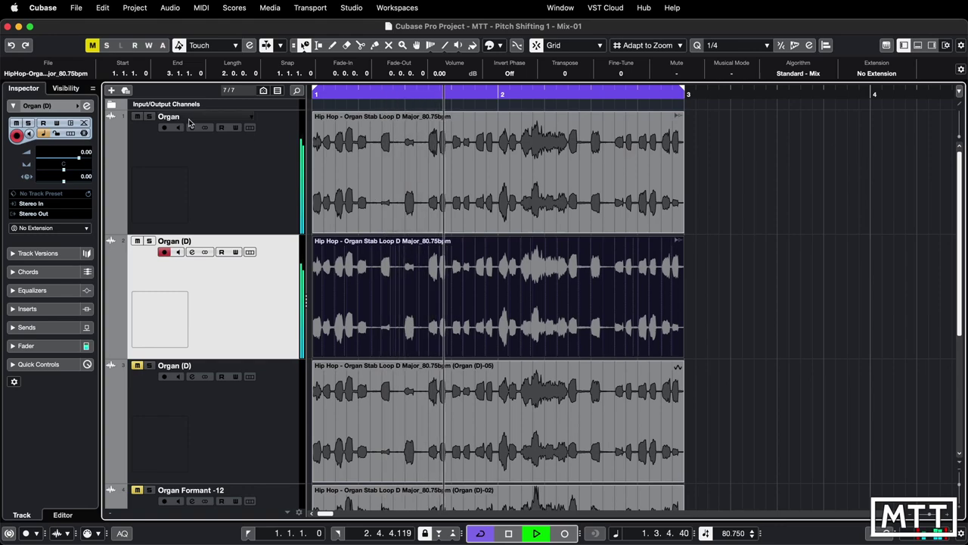
# Set the clip's Transpose to -12 semitones.
pyautogui.click(564, 74)
pyautogui.write('-12')
pyautogui.press('Return')
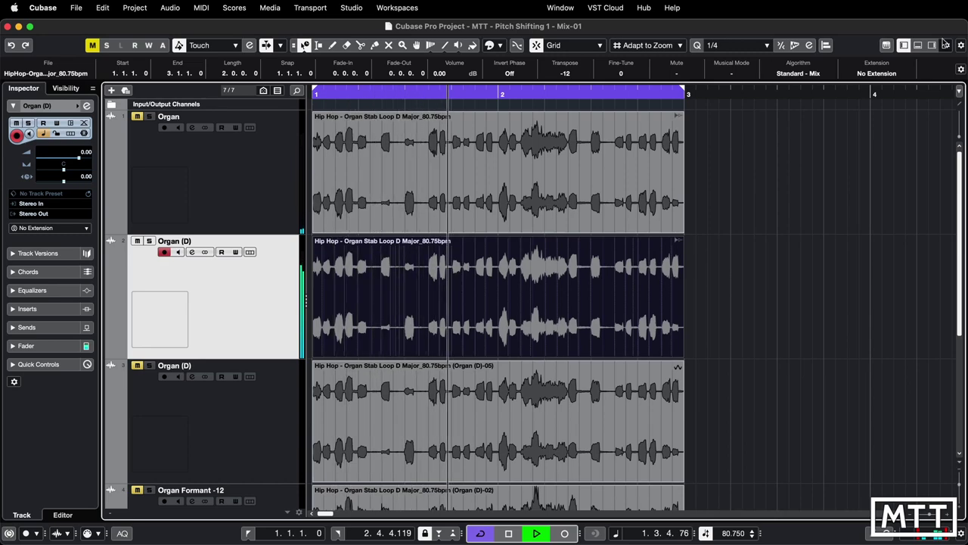
# Audition Standard - Drums, Standard - Plucked, then Standard - Solo on the -12 organ clip.
pyautogui.click(798, 74)
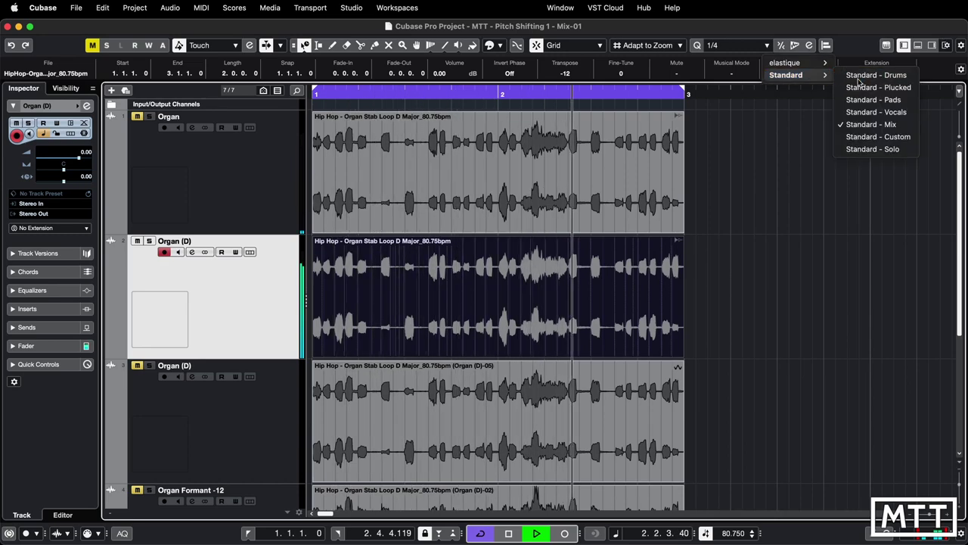
pyautogui.click(839, 75)
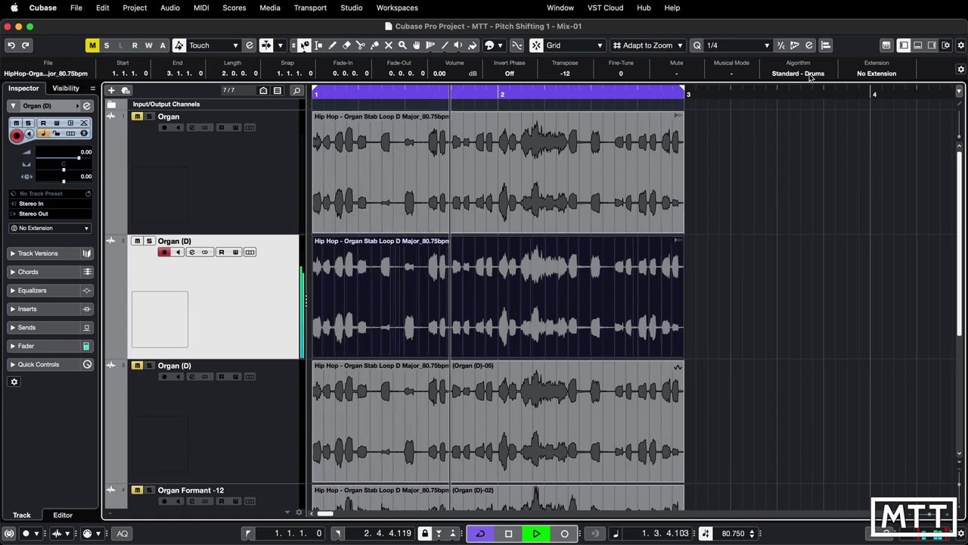
pyautogui.click(809, 76)
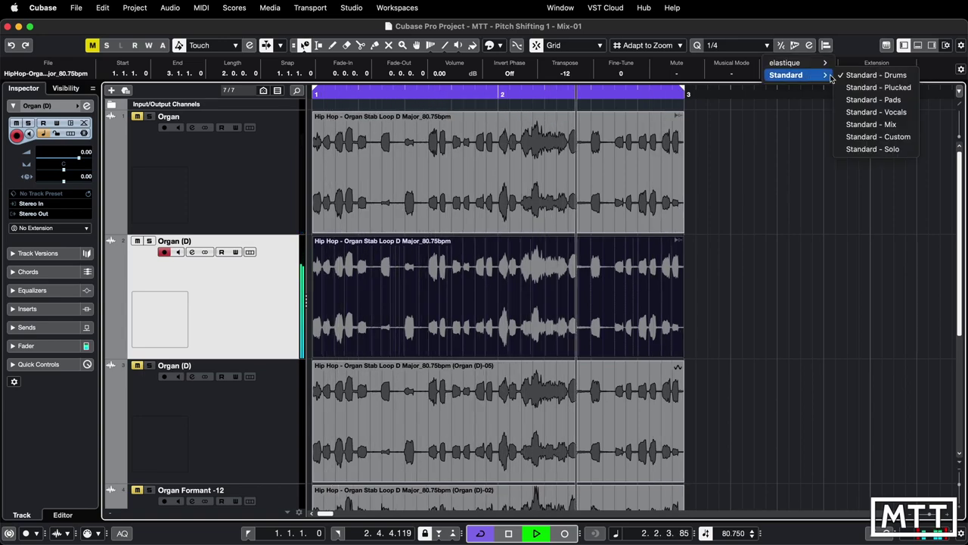
pyautogui.click(869, 87)
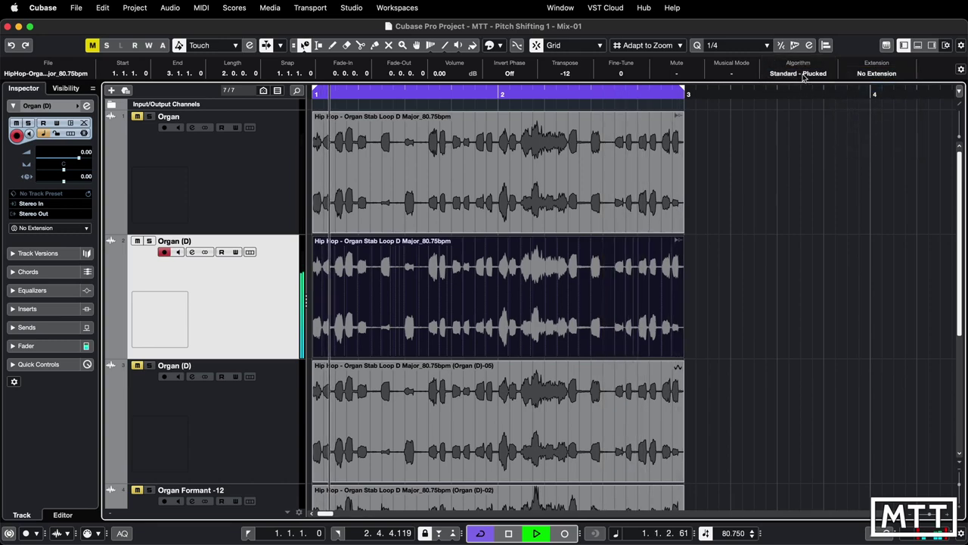
pyautogui.click(804, 74)
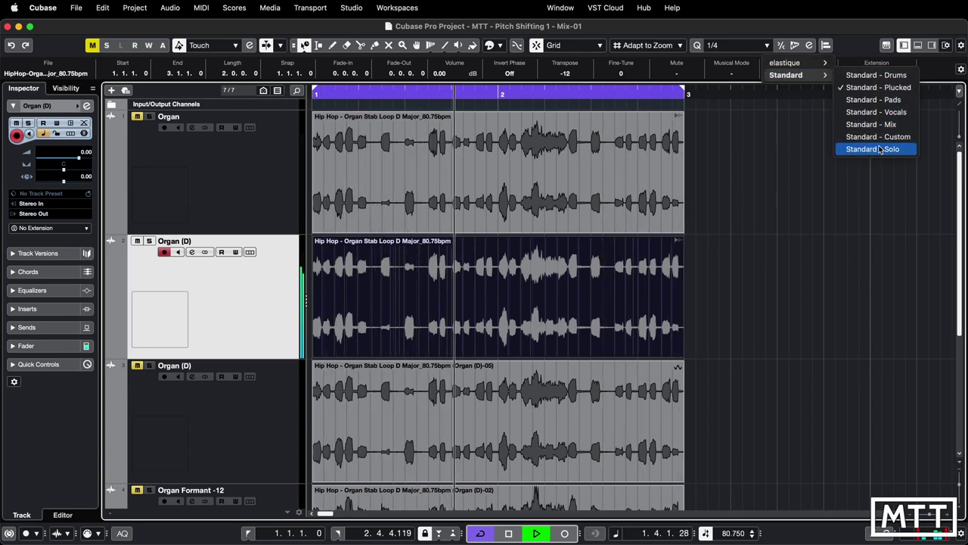
pyautogui.click(880, 149)
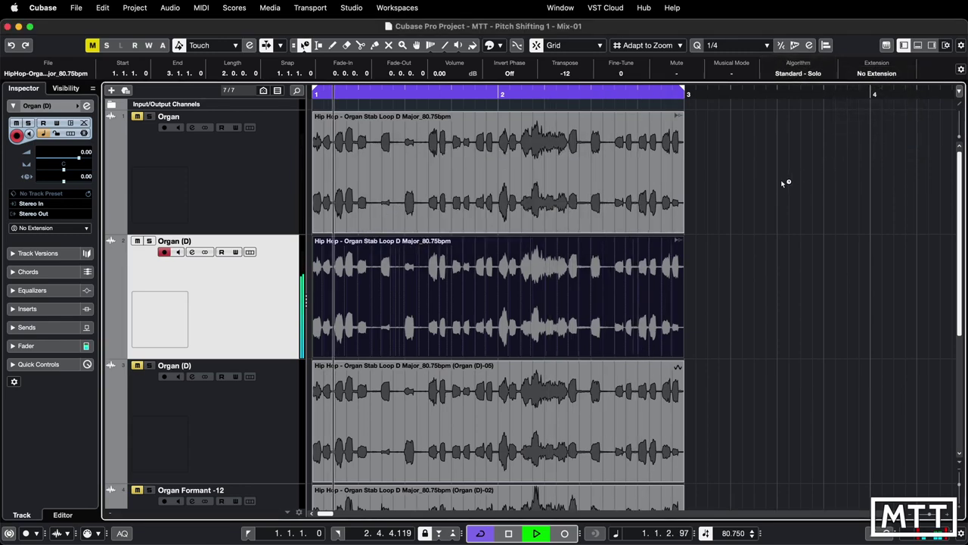
pyautogui.press('F4')
pyautogui.press('F4')
pyautogui.press('F4')
pyautogui.press('F4')
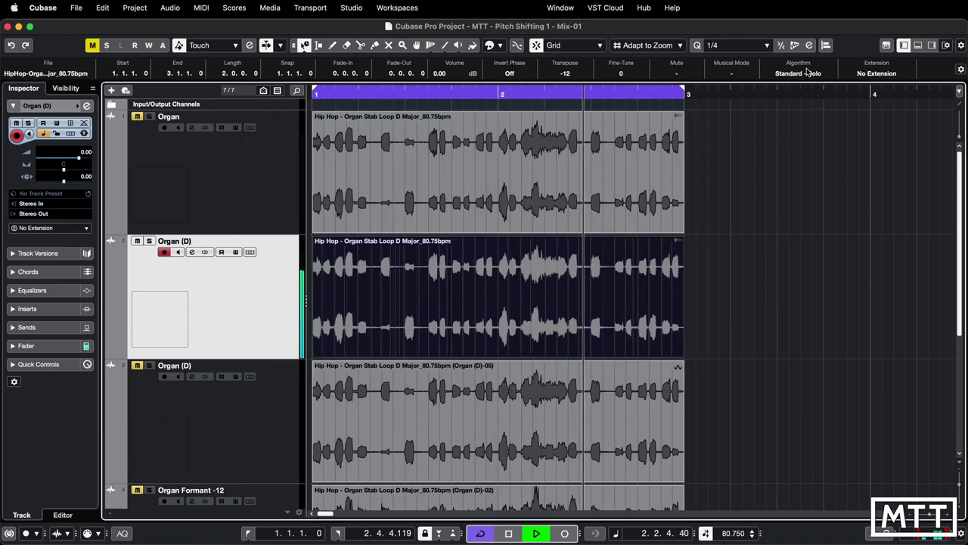
pyautogui.click(806, 75)
pyautogui.moveTo(810, 75)
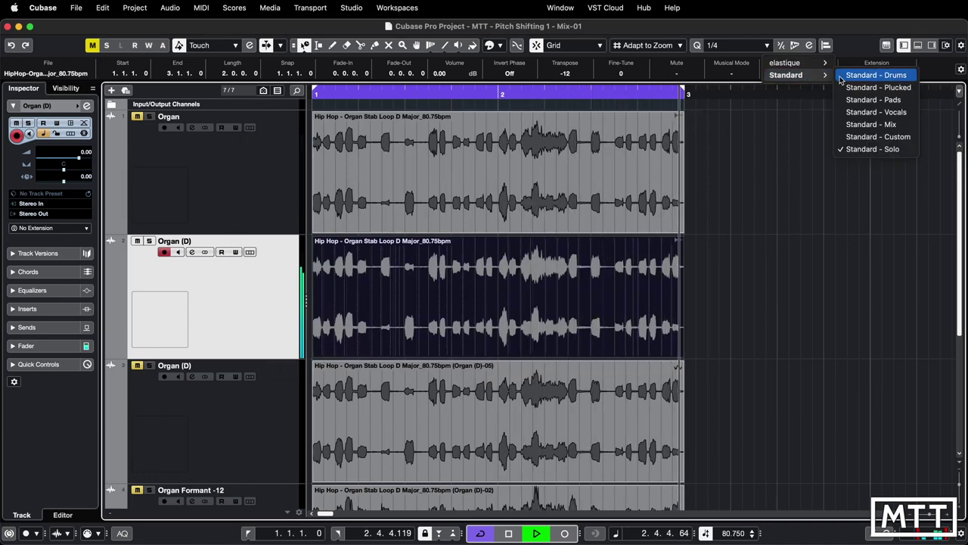
# Switch to Standard - Custom with Grain Size 444, Overlap 50 % and Variance 0 %.
pyautogui.click(860, 142)
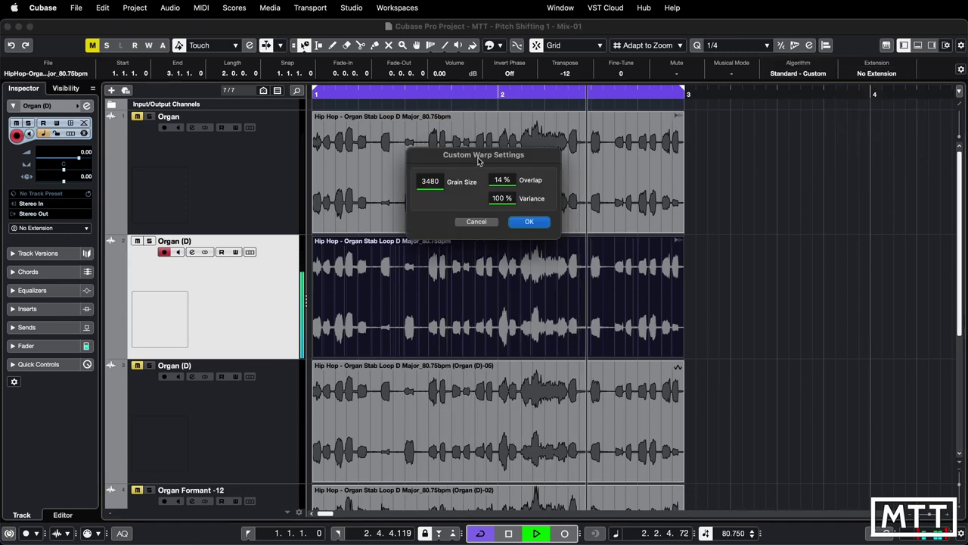
pyautogui.moveTo(480, 160); pyautogui.dragTo(791, 197)
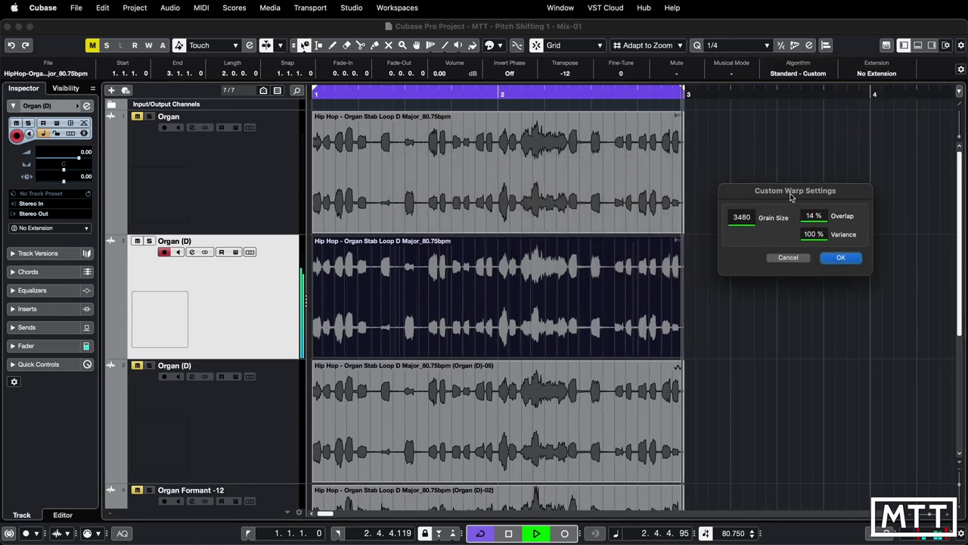
pyautogui.moveTo(741, 217); pyautogui.dragTo(758, 178)
pyautogui.moveTo(767, 119); pyautogui.dragTo(764, 185)
pyautogui.click(741, 217)
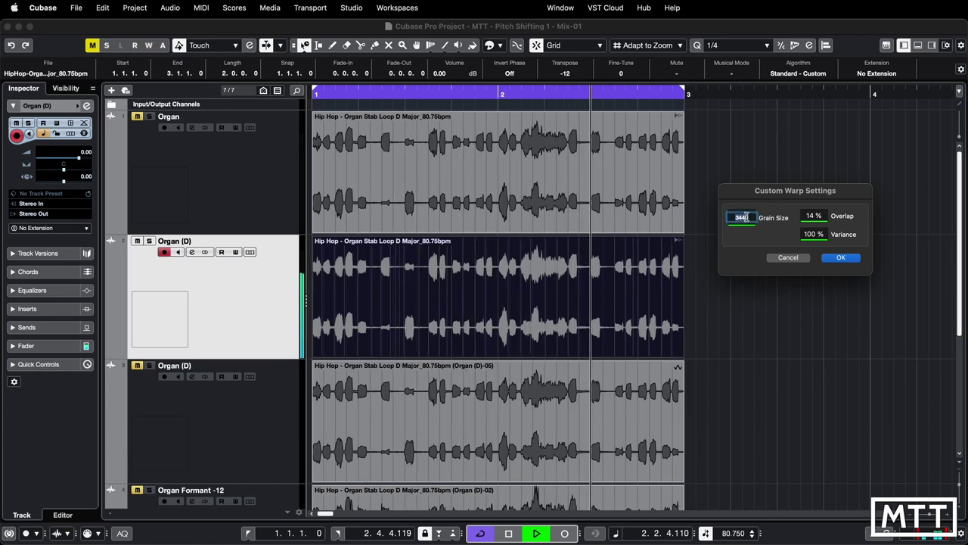
pyautogui.write('444')
pyautogui.press('Tab')
pyautogui.write('50')
pyautogui.press('Return')
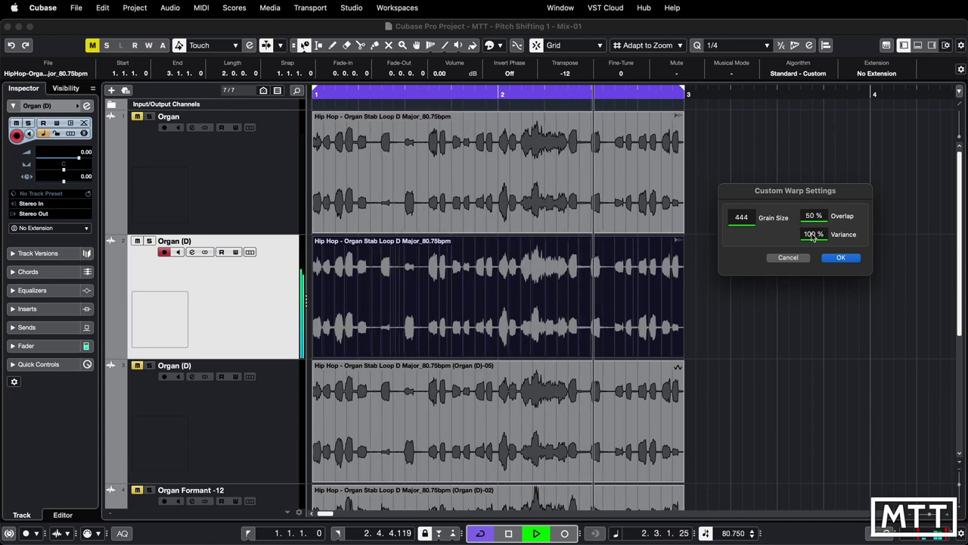
pyautogui.write('0')
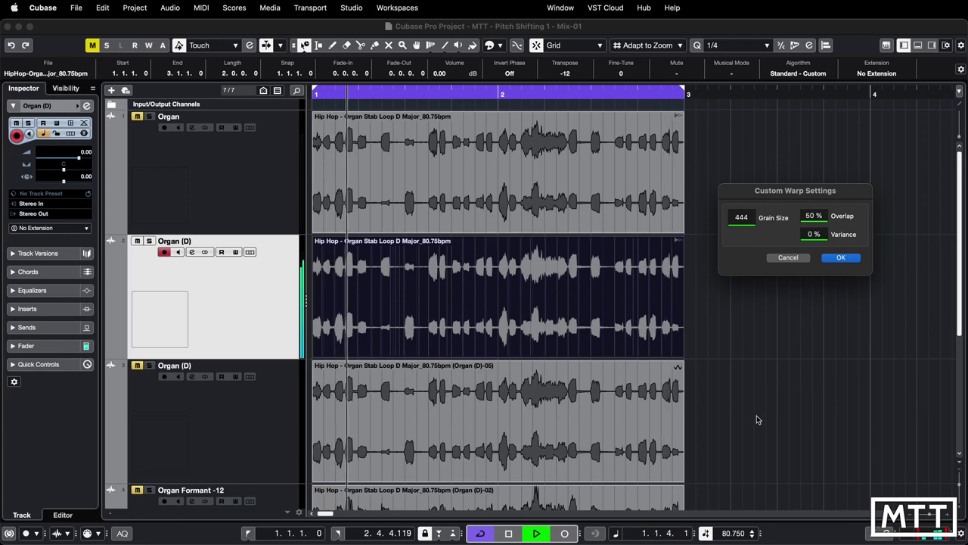
pyautogui.write('14')
pyautogui.write('19')
pyautogui.click(838, 258)
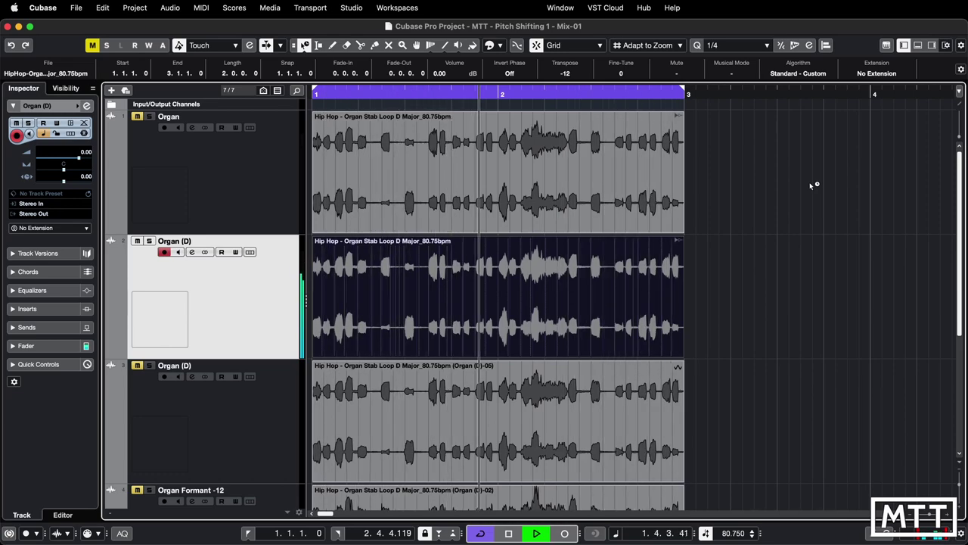
# Compare Transpose 0 and -23, return to -12, and stop playback.
pyautogui.scroll(12, 571, 75)
pyautogui.scroll(-20, 571, 75)
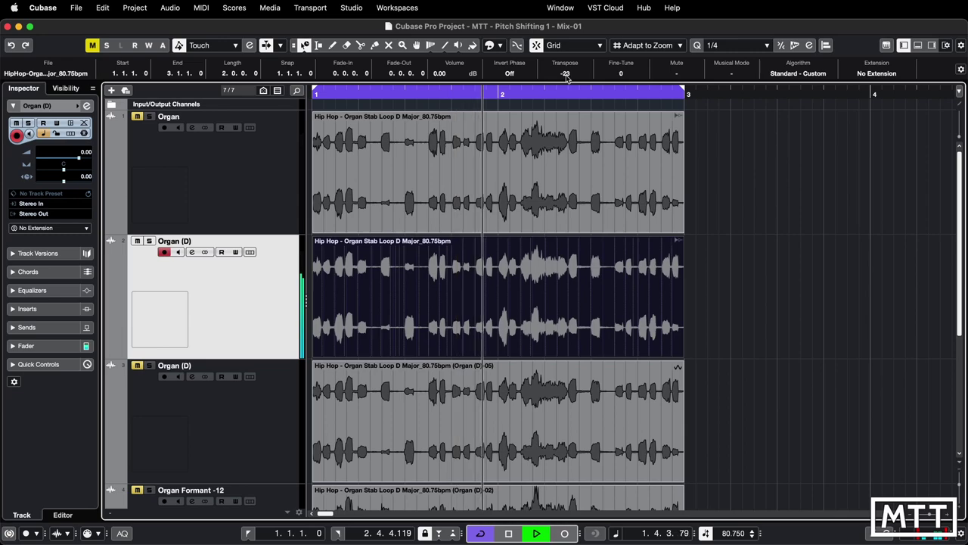
pyautogui.scroll(11, 570, 76)
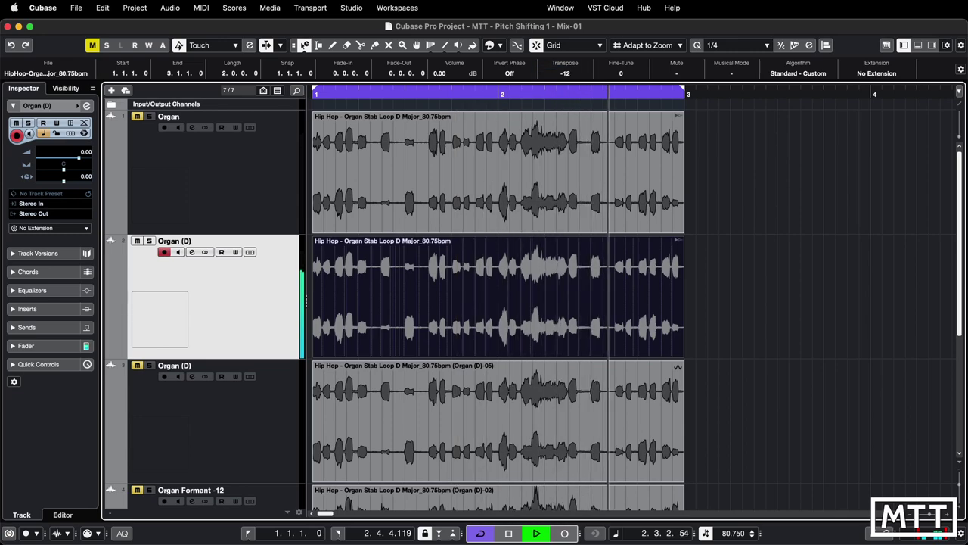
pyautogui.press('space')
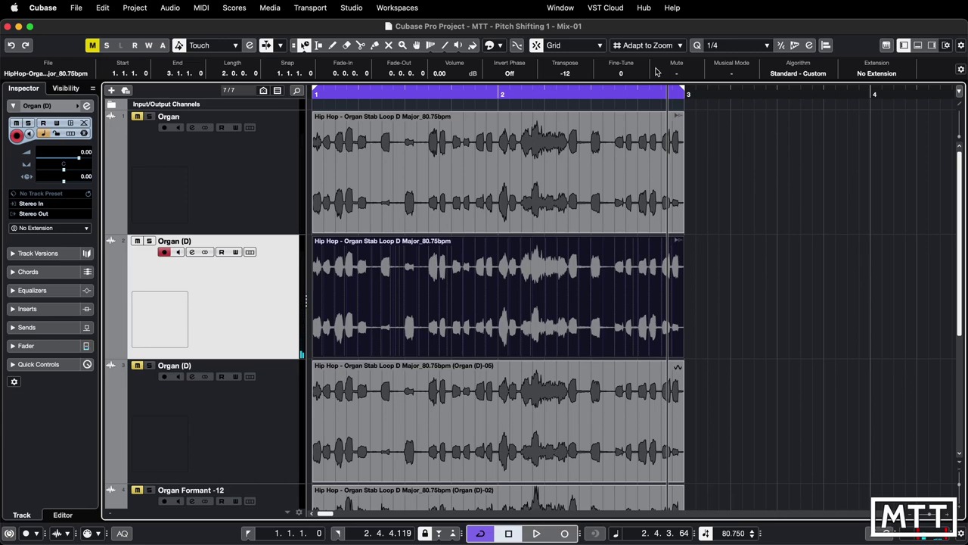
pyautogui.click(806, 74)
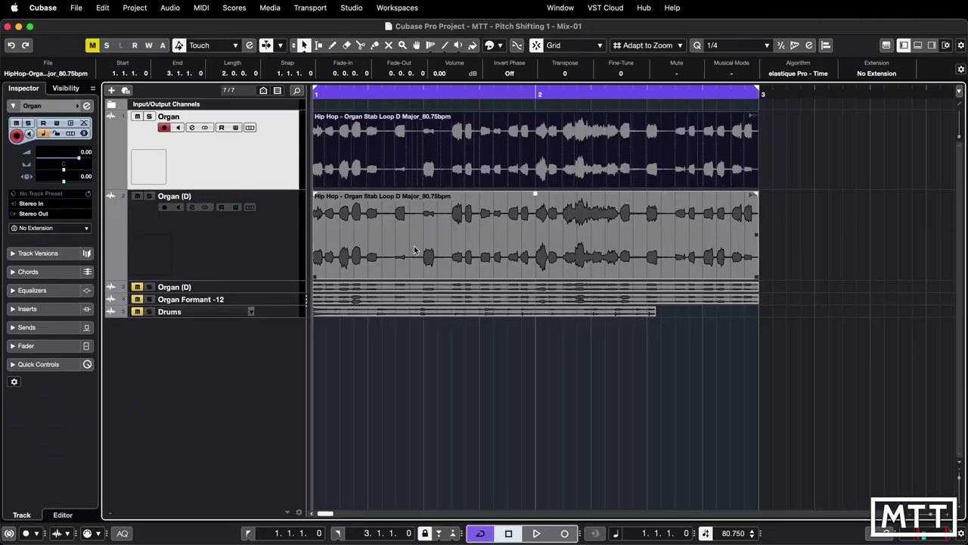
# Select the clip on the Organ (D) track and play it back from the project start.
pyautogui.click(274, 249)
pyautogui.click(411, 240)
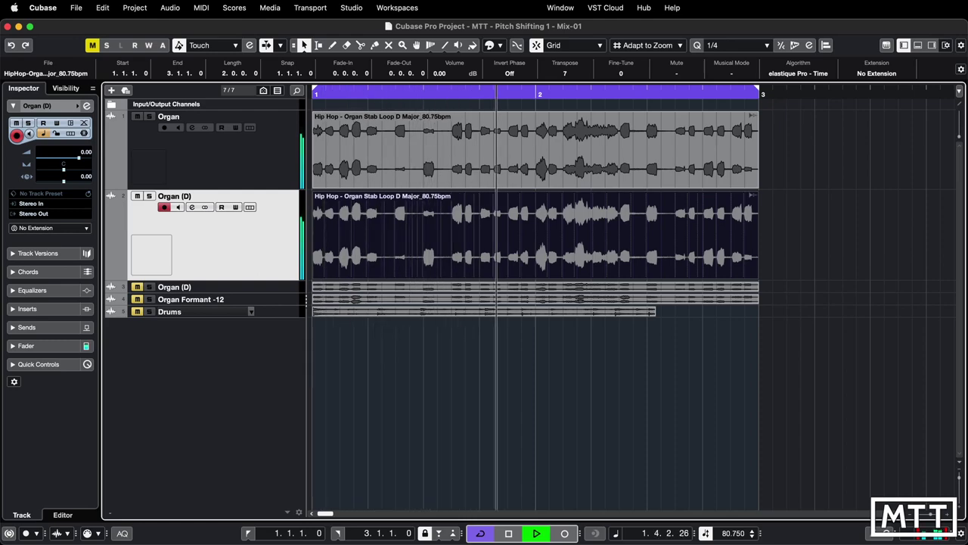
pyautogui.press('space')
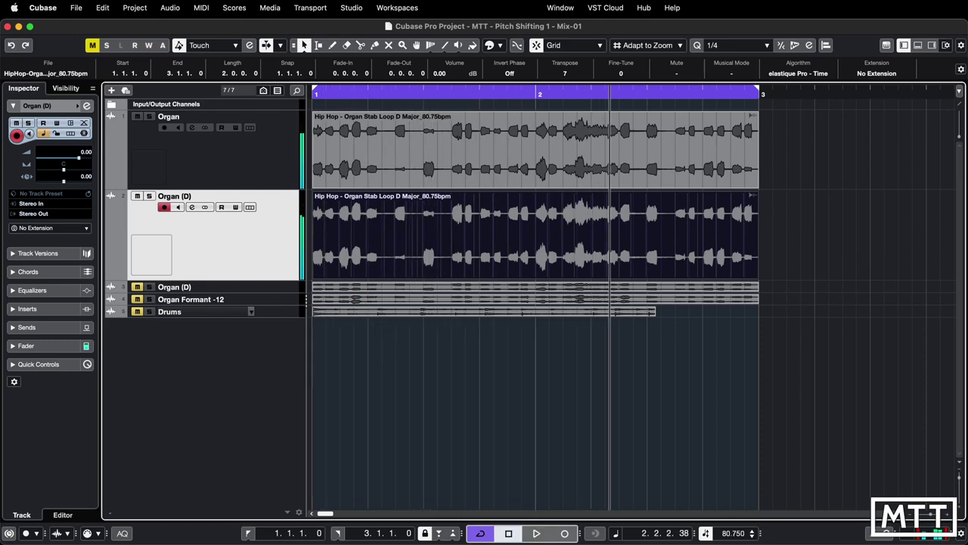
pyautogui.press('Home')
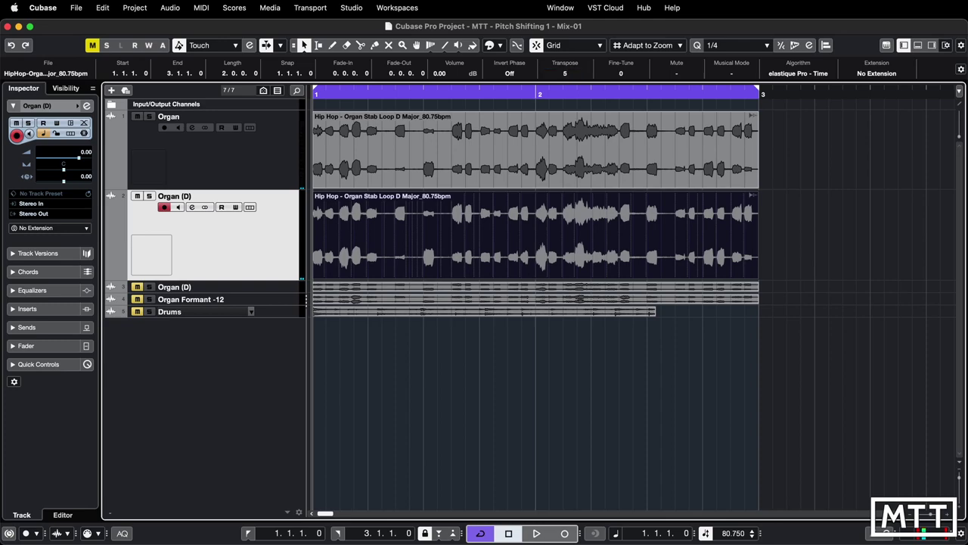
pyautogui.press('space')
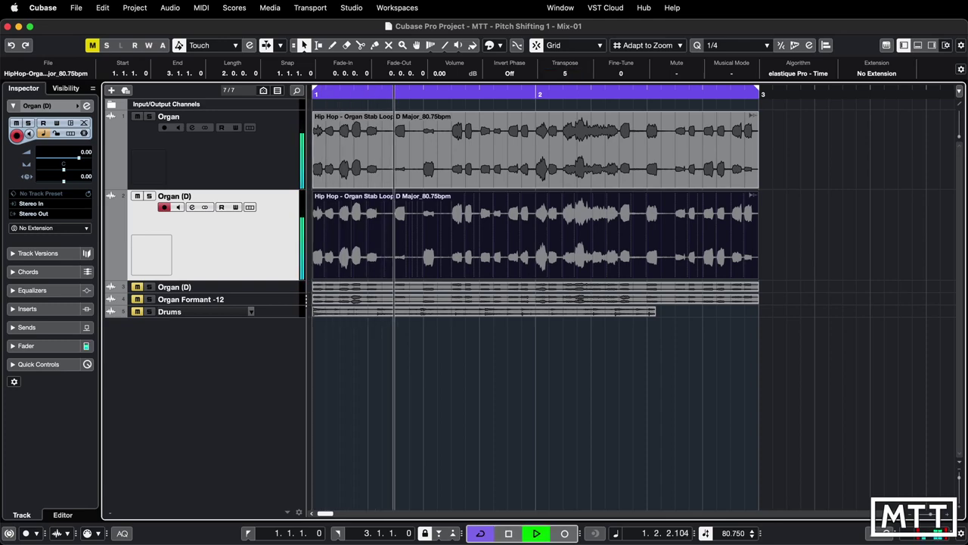
pyautogui.press('space')
# Set the Organ (D) clip's Transpose to 3 in the Info Line and audition it.
pyautogui.click(566, 73)
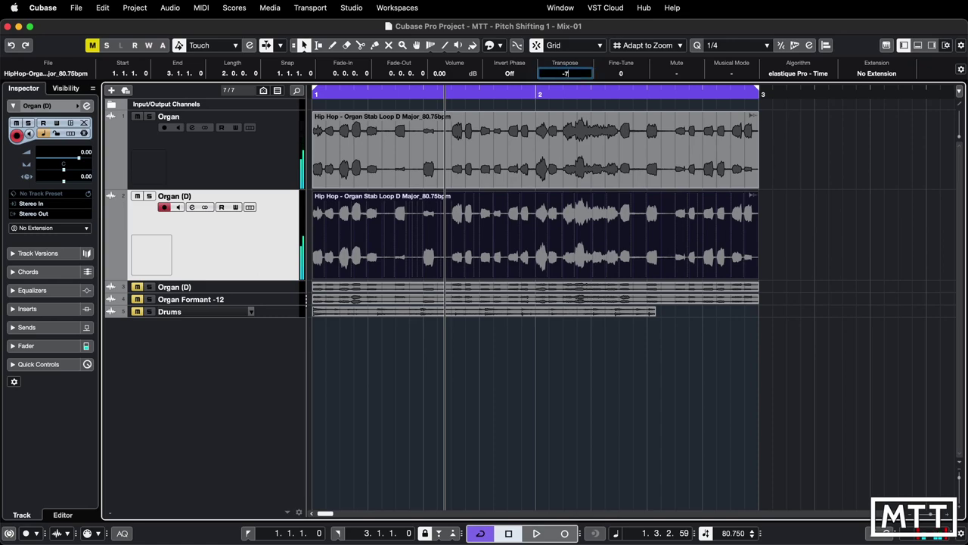
pyautogui.press('space')
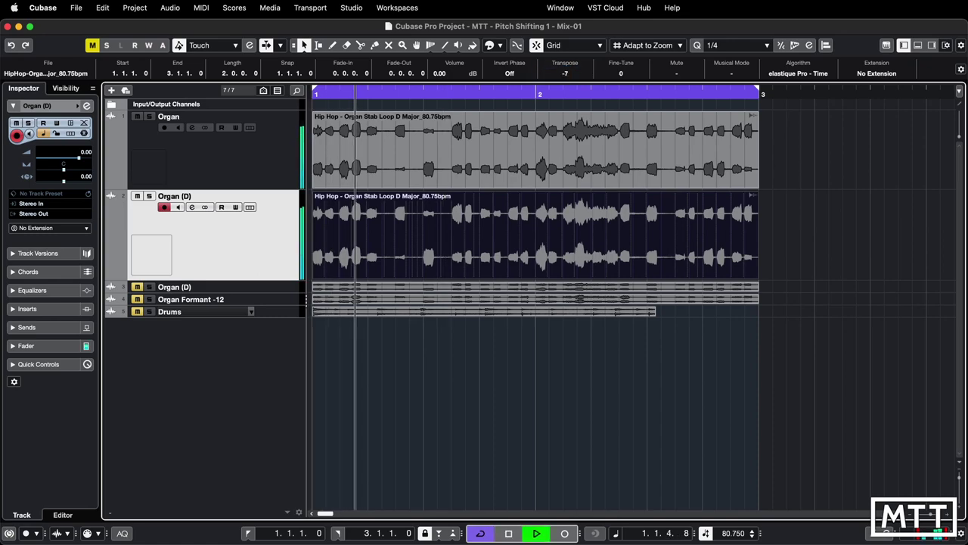
pyautogui.press('space')
pyautogui.click(569, 73)
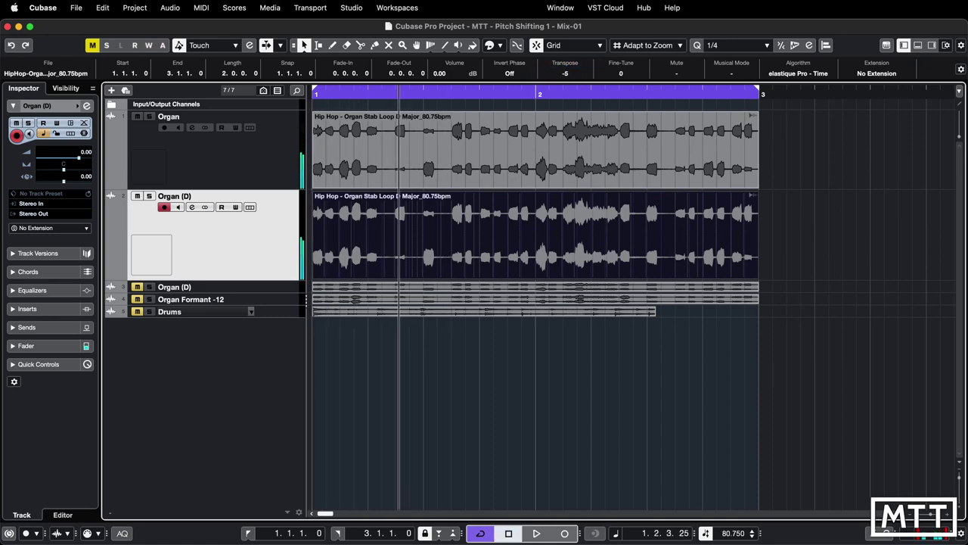
pyautogui.press('space')
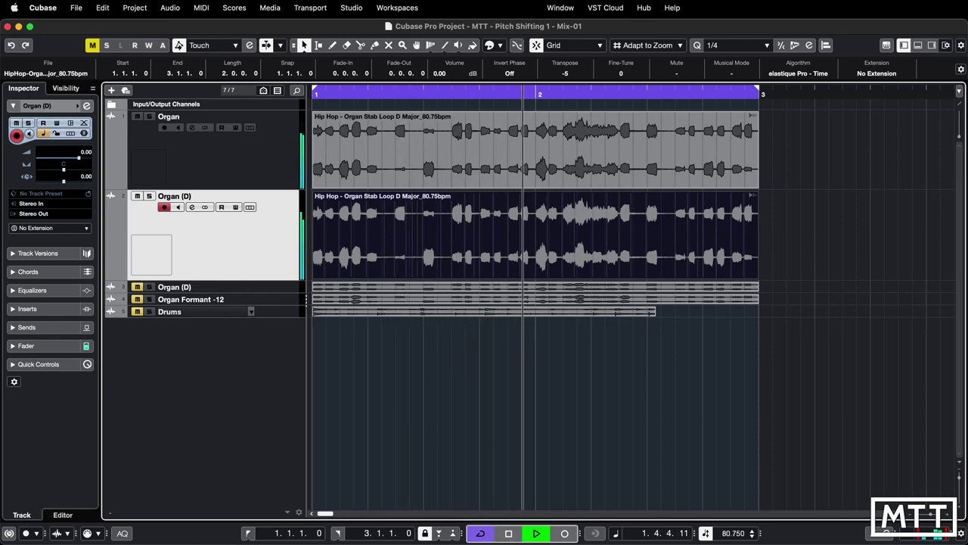
pyautogui.press('space')
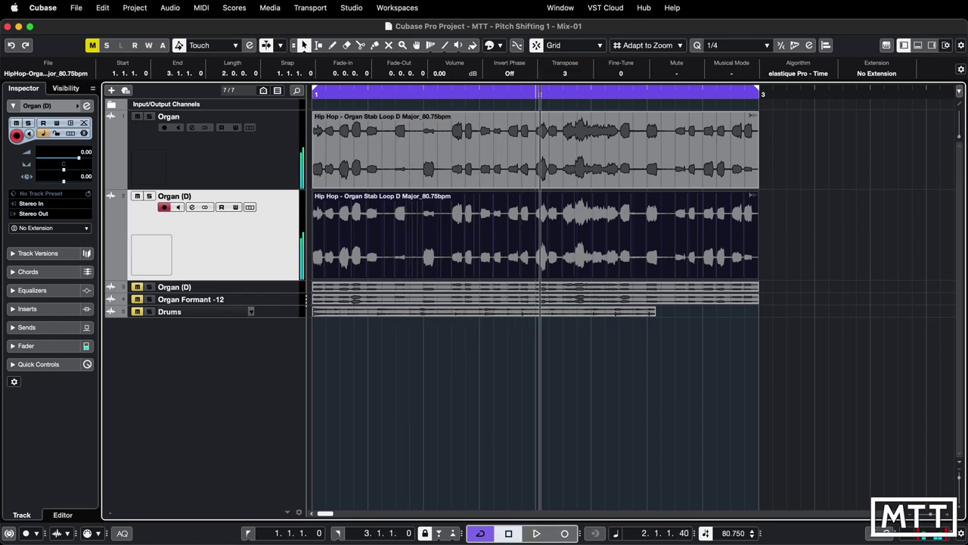
pyautogui.press('space')
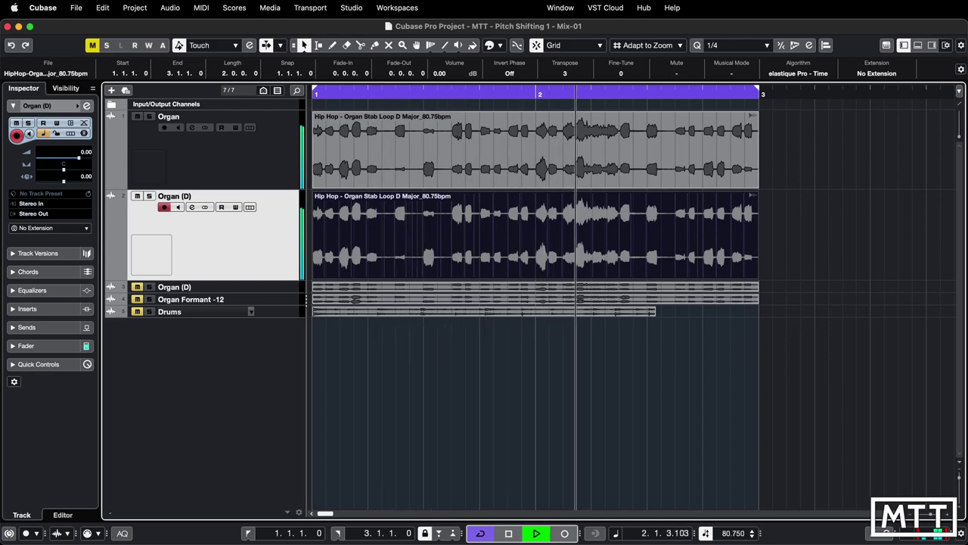
pyautogui.press('space')
pyautogui.press('Home')
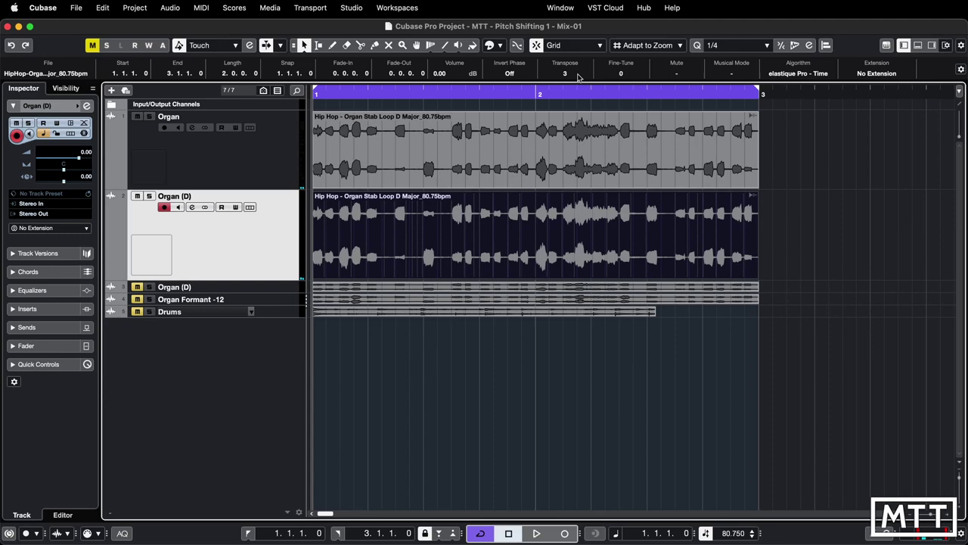
# Shrink the Organ track down to a compact height.
pyautogui.click(183, 189)
pyautogui.moveTo(183, 188); pyautogui.dragTo(191, 125)
pyautogui.click(243, 197)
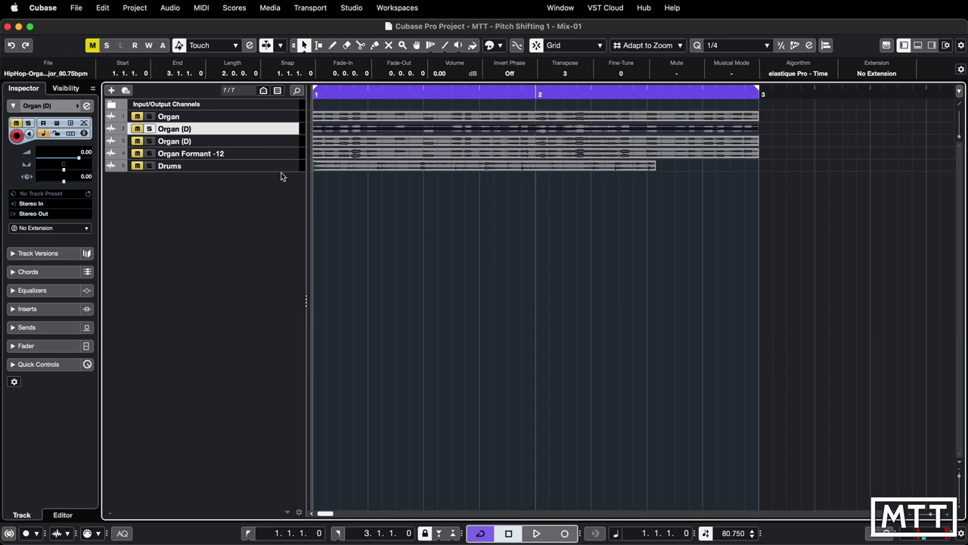
# Enlarge the Drums track, select the drum loop, and set the project tempo to 105 BPM.
pyautogui.click(281, 172)
pyautogui.moveTo(281, 172); pyautogui.dragTo(301, 306)
pyautogui.click(480, 284)
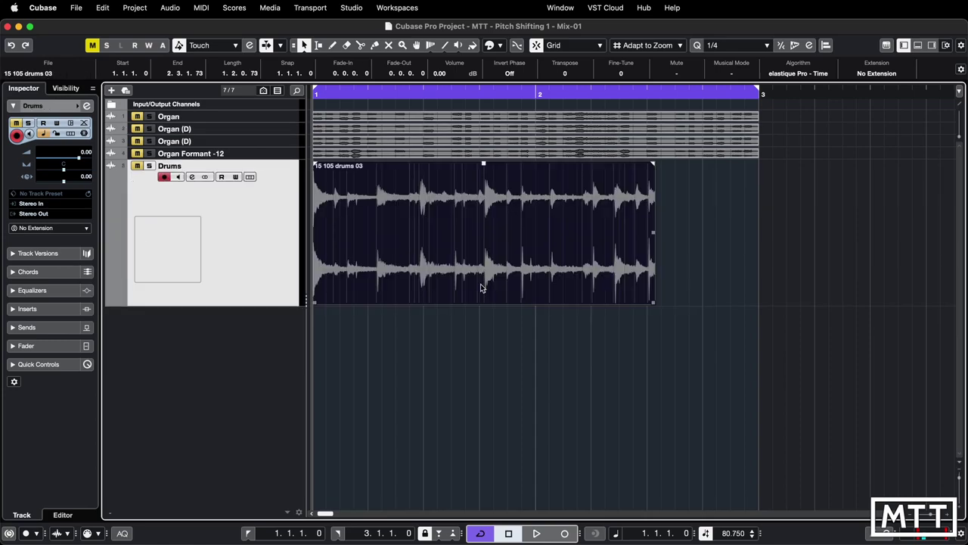
pyautogui.doubleClick(733, 533)
pyautogui.write('105')
pyautogui.press('Return')
# Duplicate the Drums track to create Drums (D) with a copy of the loop.
pyautogui.click(554, 371)
pyautogui.rightClick(268, 243)
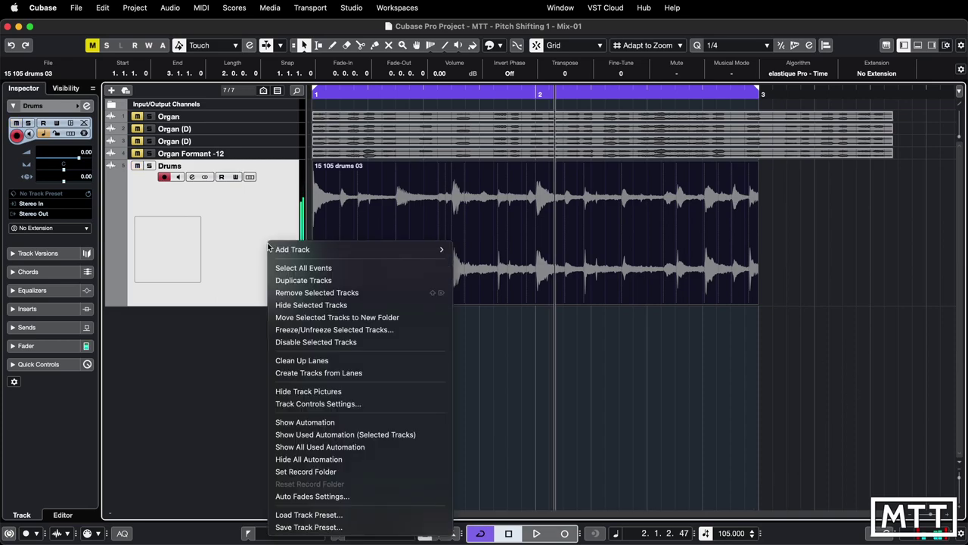
pyautogui.click(320, 281)
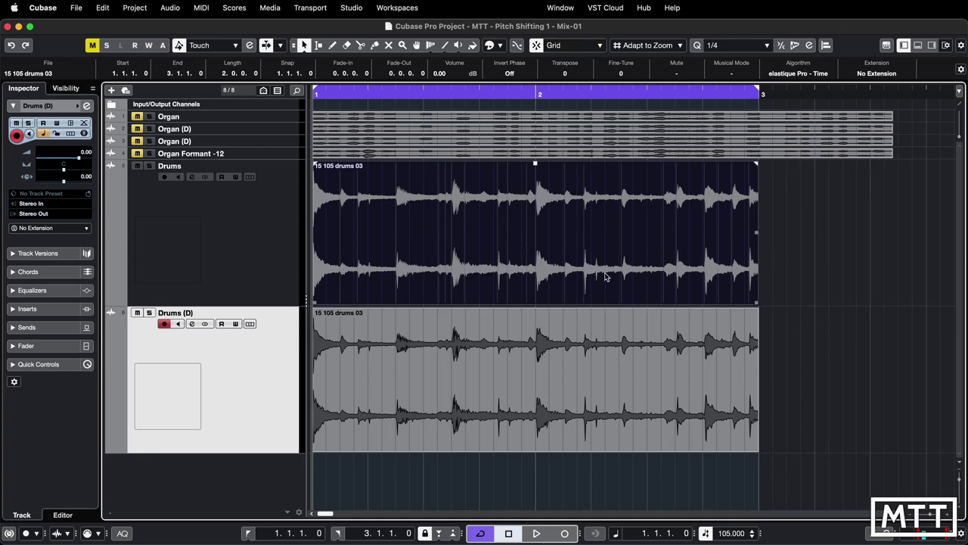
# Play the Drums (D) copy while trying different Transpose intervals in the Info Line.
pyautogui.press('space')
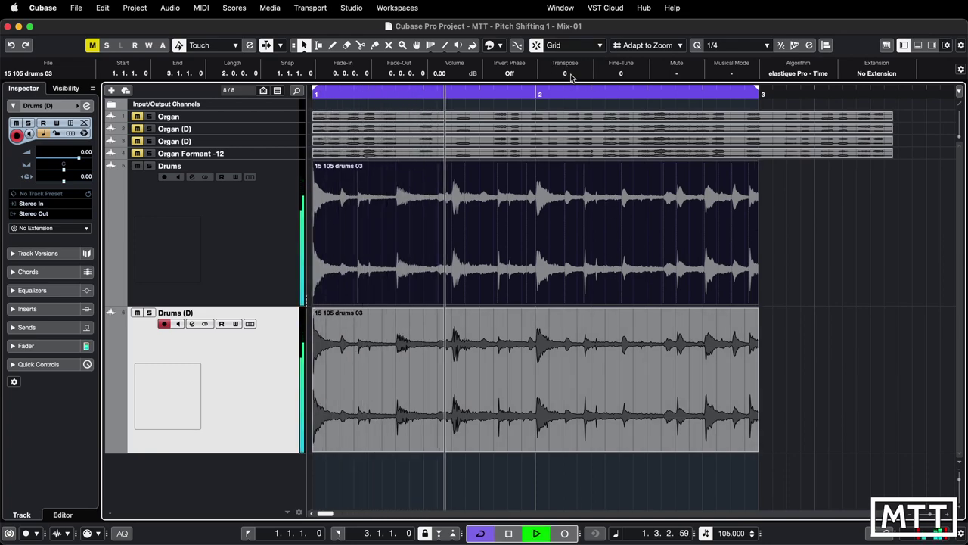
pyautogui.scroll(3, 571, 73)
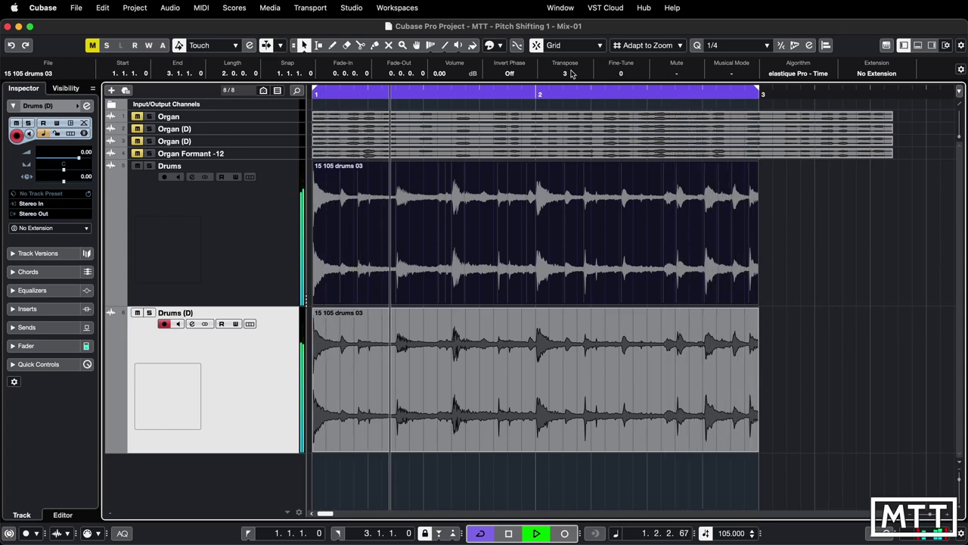
pyautogui.scroll(7, 571, 73)
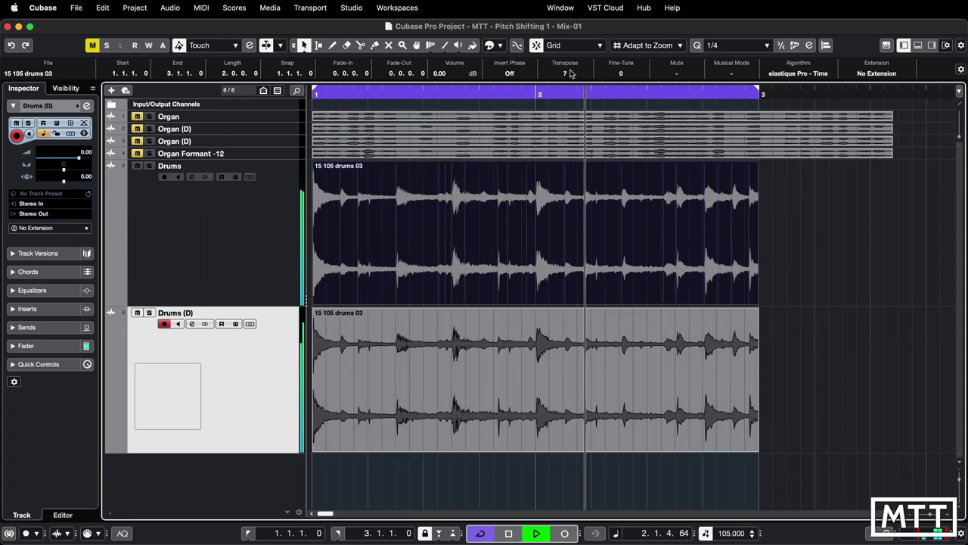
pyautogui.scroll(14, 573, 68)
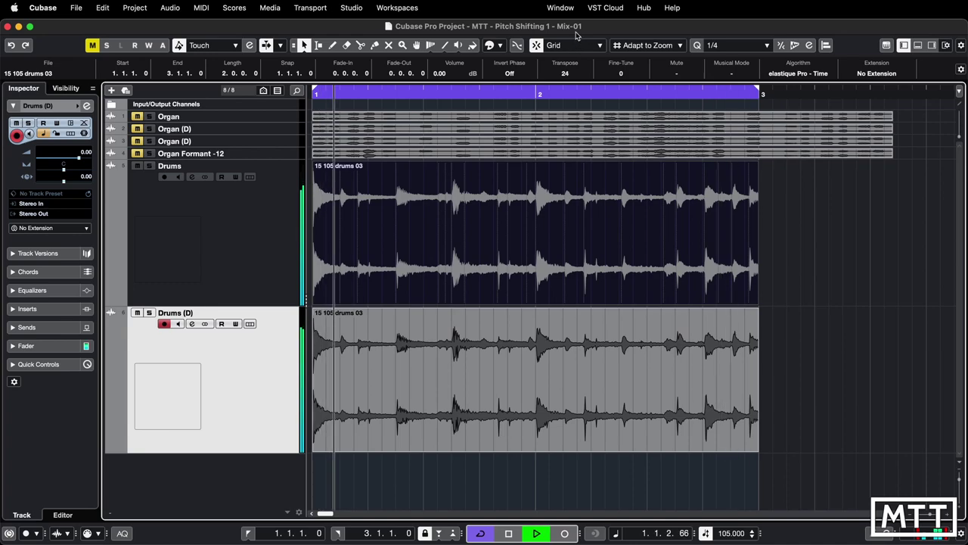
pyautogui.scroll(-20, 572, 73)
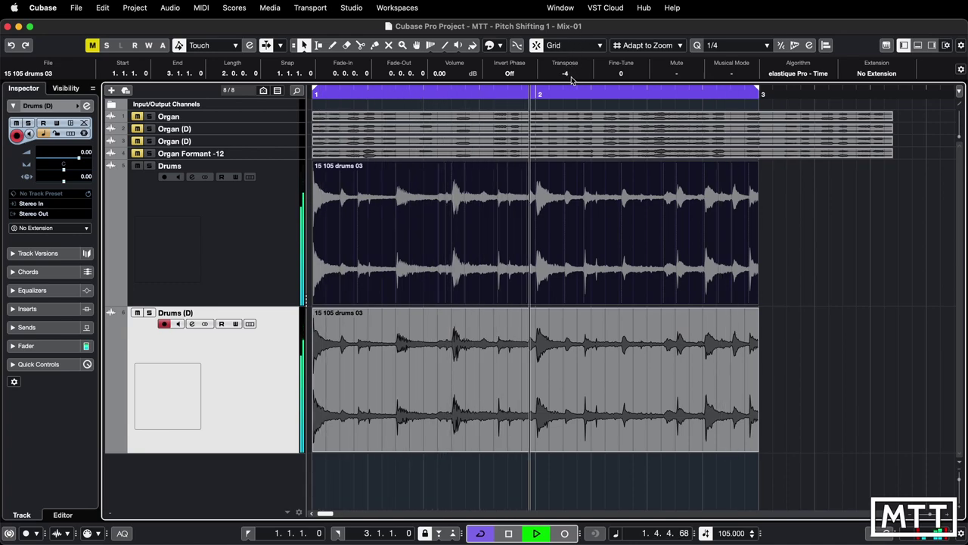
pyautogui.scroll(3, 573, 73)
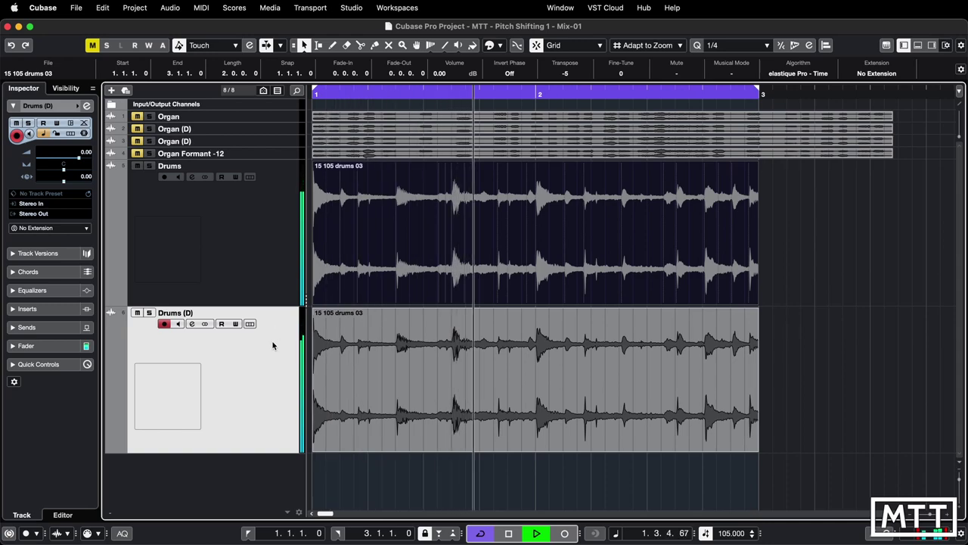
# Lower the Drums (D) volume to -7.23 dB and settle the Transpose at -2.
pyautogui.moveTo(79, 157); pyautogui.dragTo(65, 161)
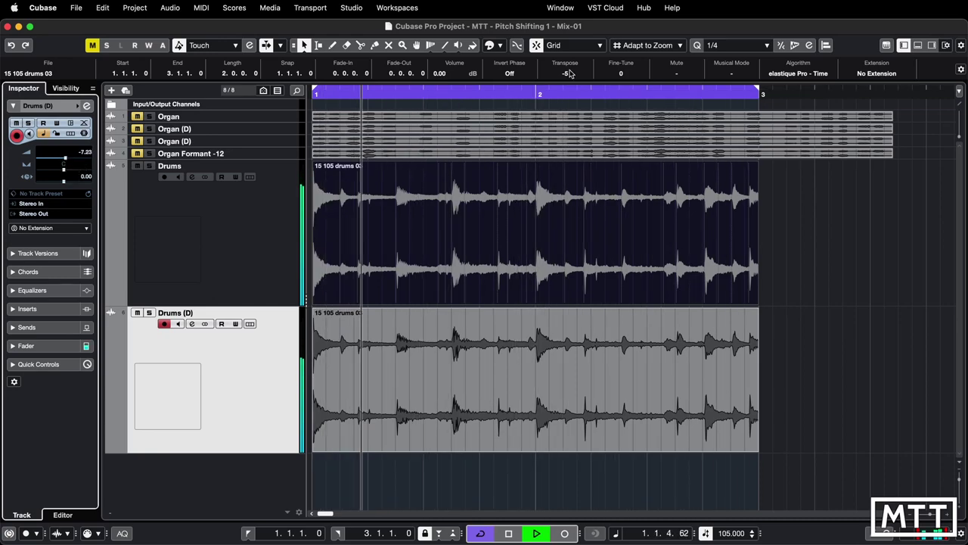
pyautogui.scroll(4, 567, 70)
pyautogui.scroll(-3, 571, 70)
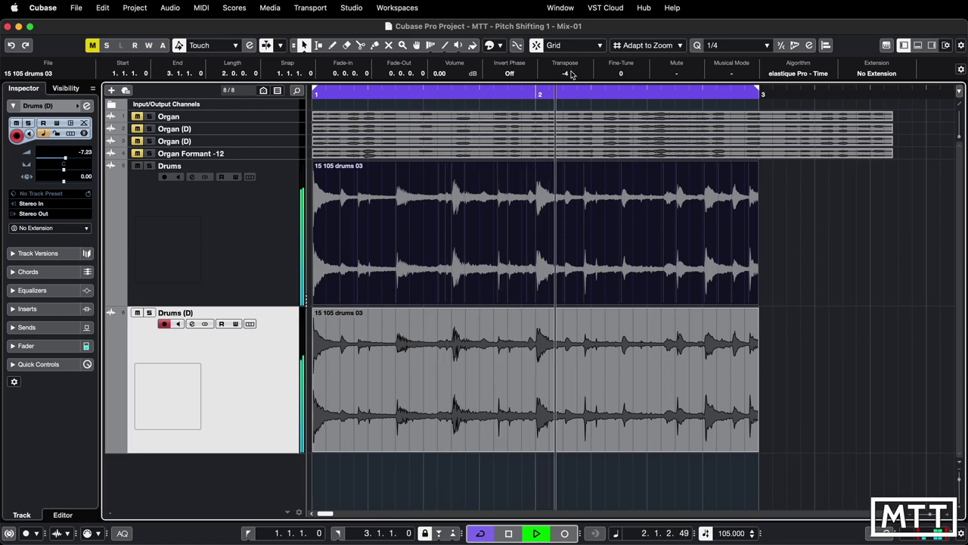
pyautogui.scroll(2, 571, 72)
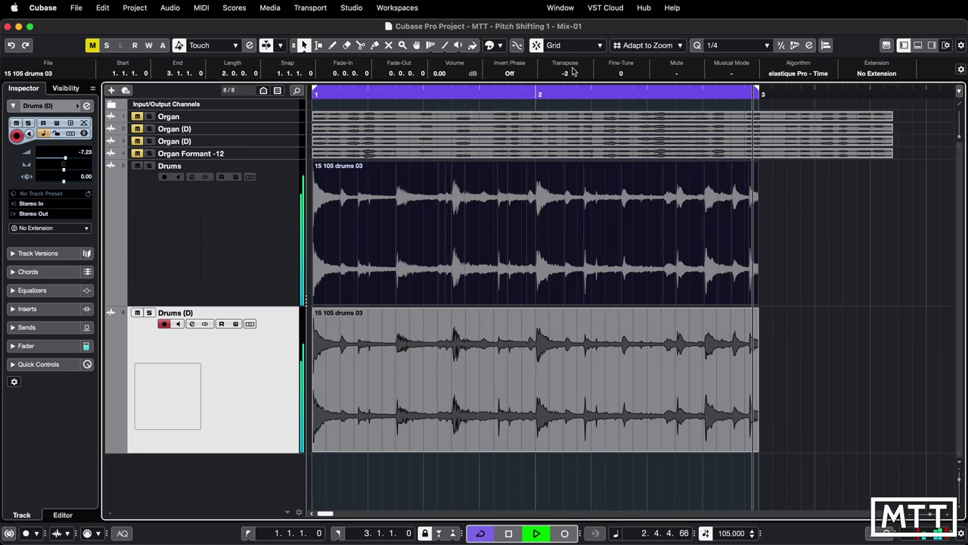
pyautogui.press('space')
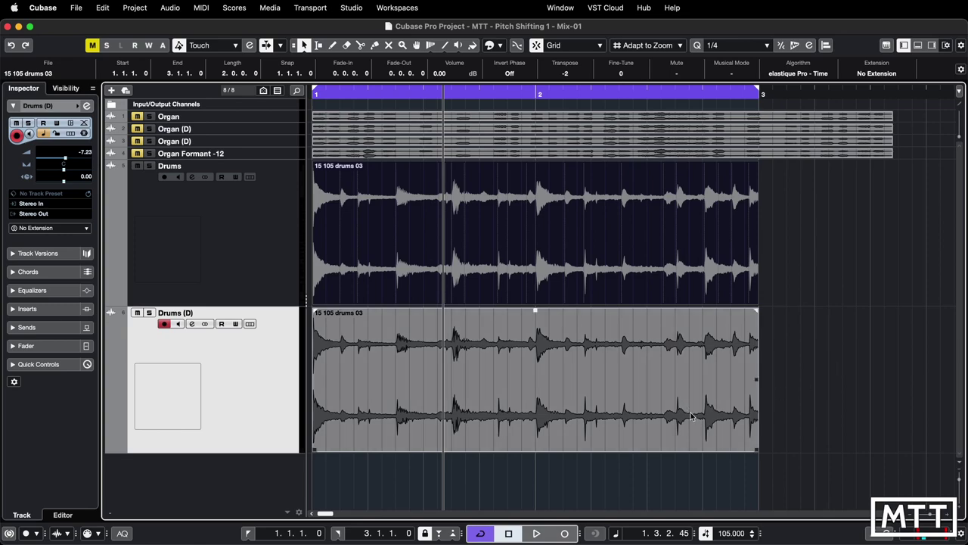
# Time-stretch the Drums (D) event to half its length, one bar, and play it.
pyautogui.press('1')
pyautogui.press('1')
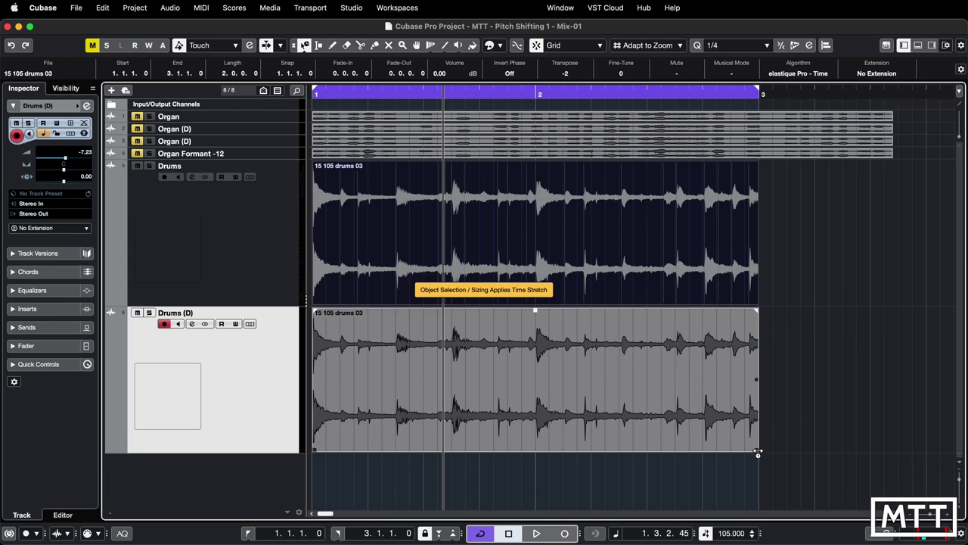
pyautogui.moveTo(758, 448); pyautogui.dragTo(534, 442)
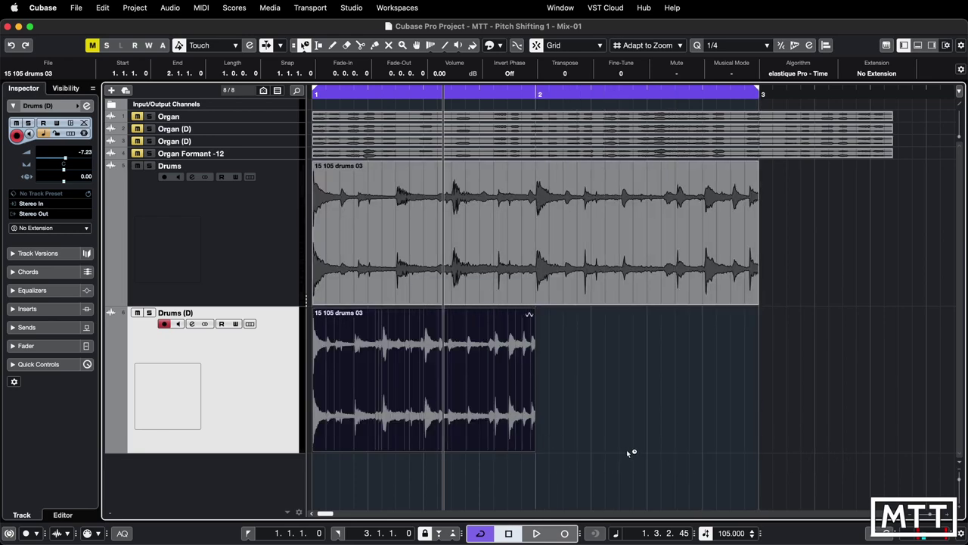
pyautogui.press('space')
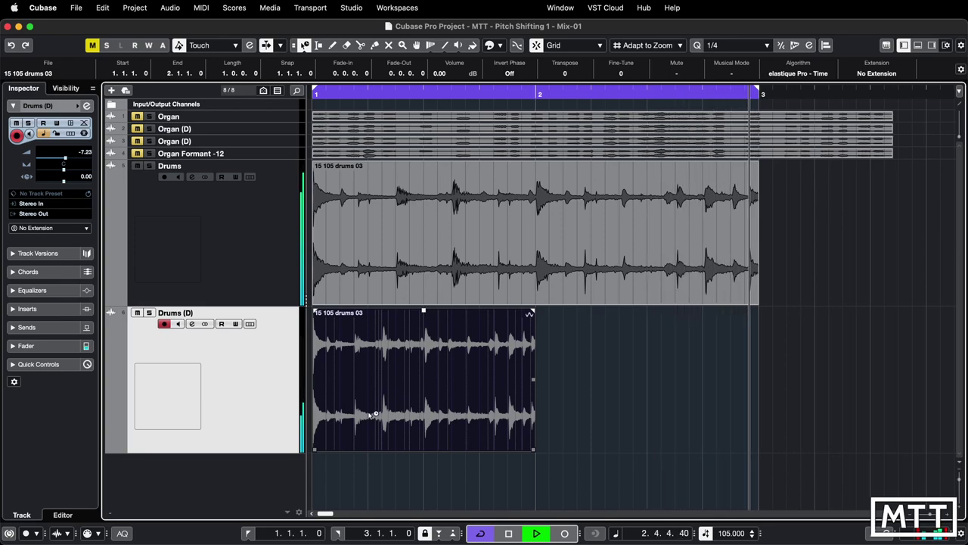
# Trim the event to 1.3.1.0–1.4.4.0, set volume to -6.22, and add a 0.0.1.39 fade-out.
pyautogui.press('1')
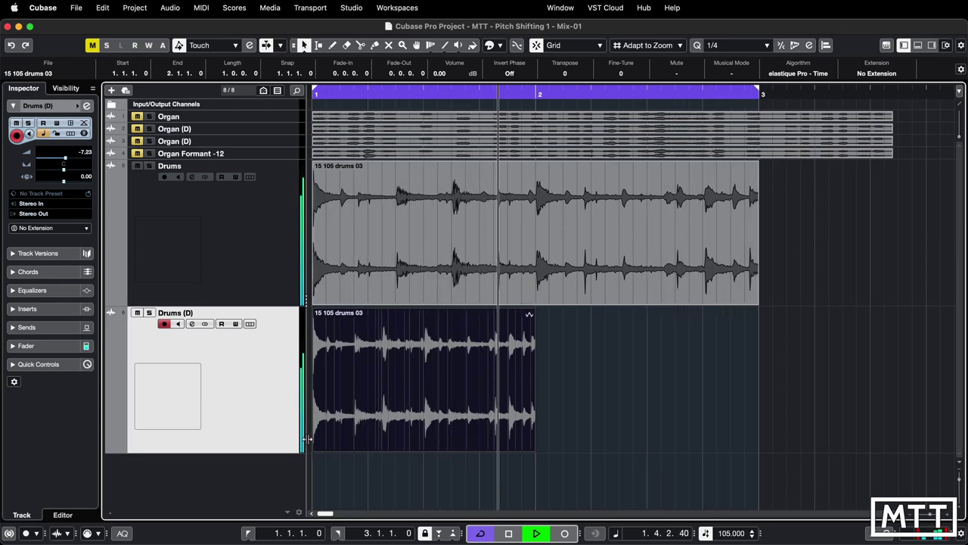
pyautogui.moveTo(314, 449); pyautogui.dragTo(442, 449)
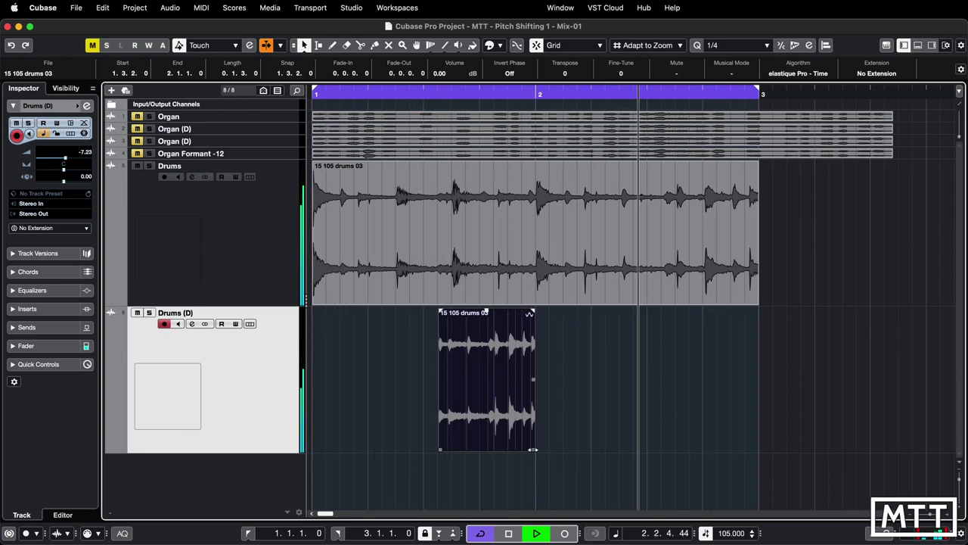
pyautogui.click(570, 439)
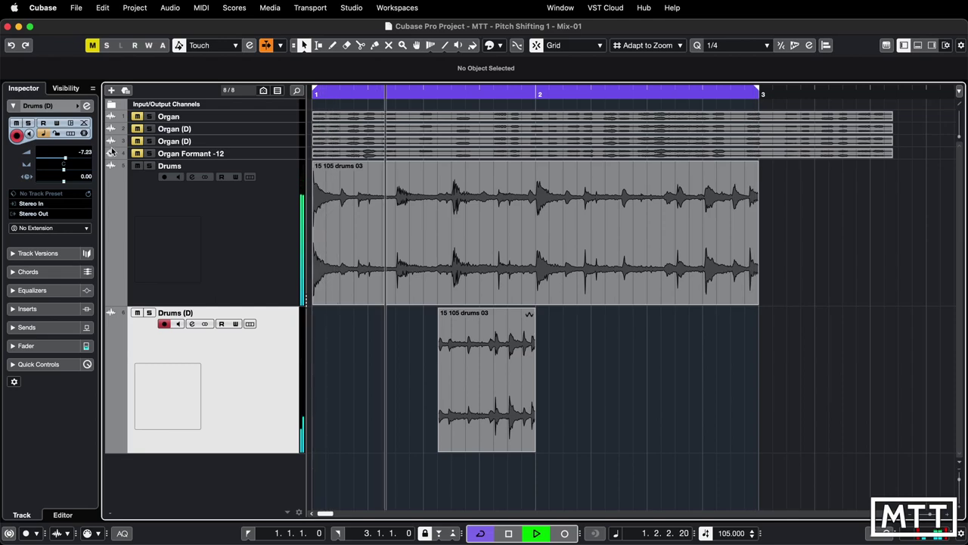
pyautogui.moveTo(64, 159); pyautogui.dragTo(73, 162)
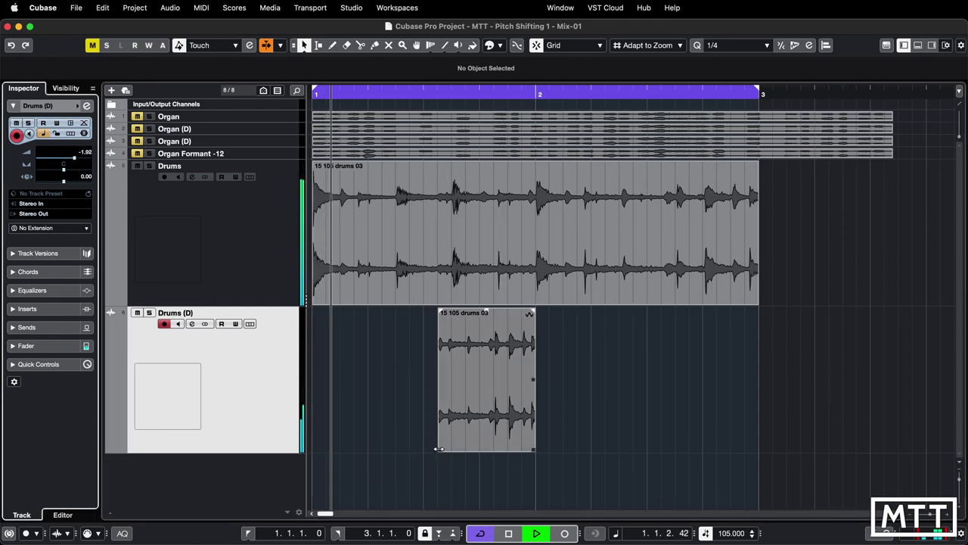
pyautogui.moveTo(438, 450); pyautogui.dragTo(428, 452)
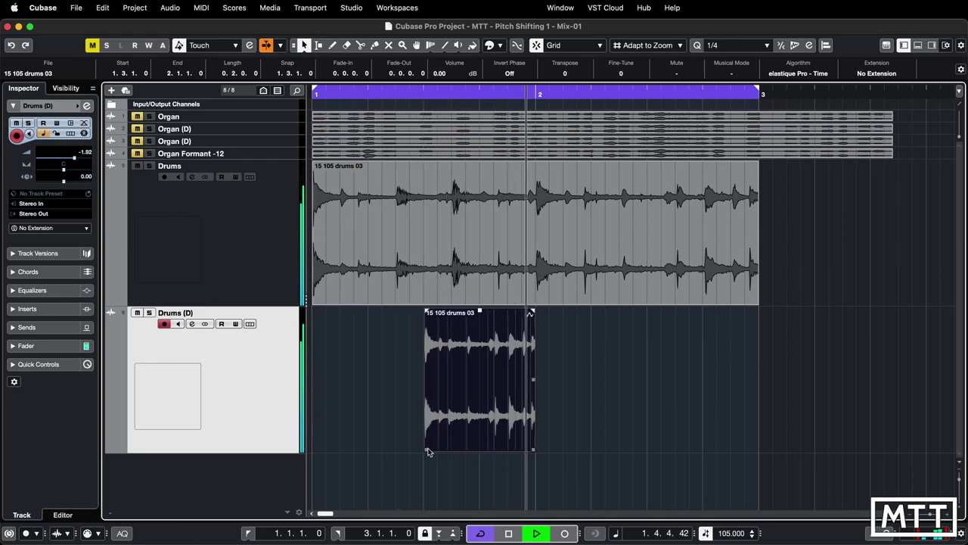
pyautogui.moveTo(531, 450); pyautogui.dragTo(521, 450)
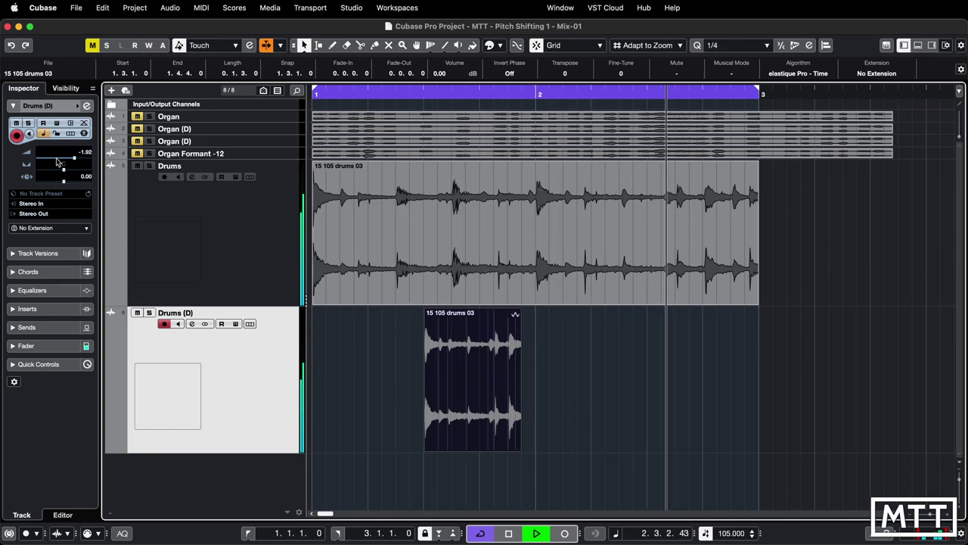
pyautogui.moveTo(73, 158); pyautogui.dragTo(67, 161)
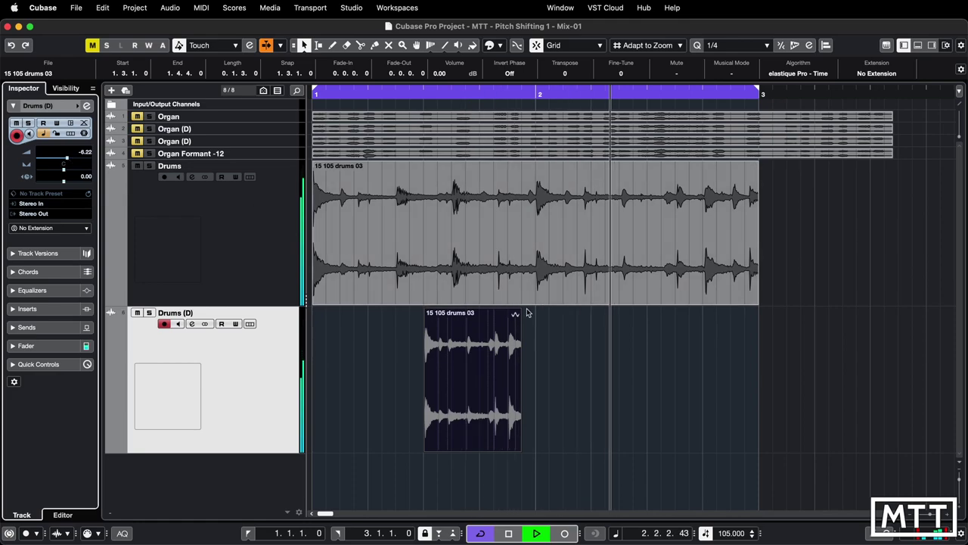
pyautogui.moveTo(518, 311); pyautogui.dragTo(504, 313)
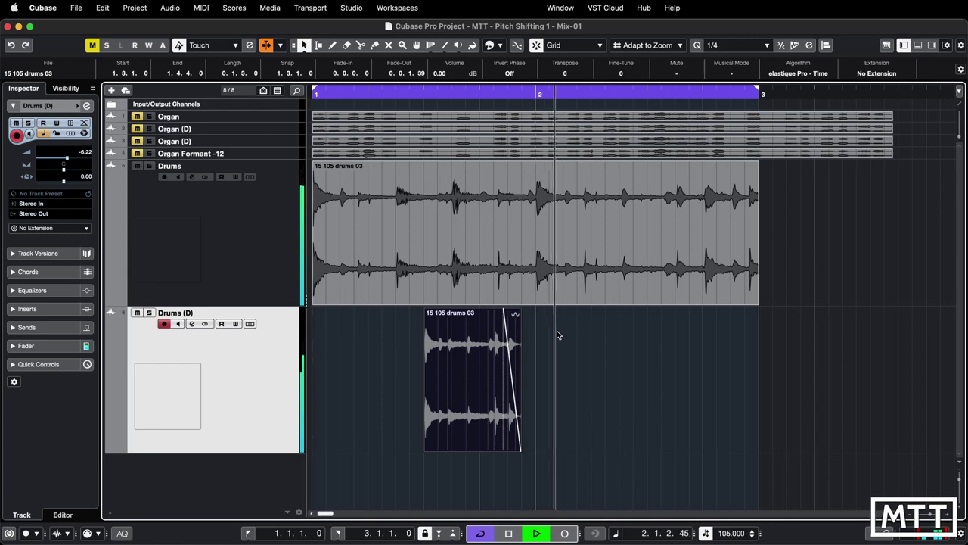
pyautogui.press('space')
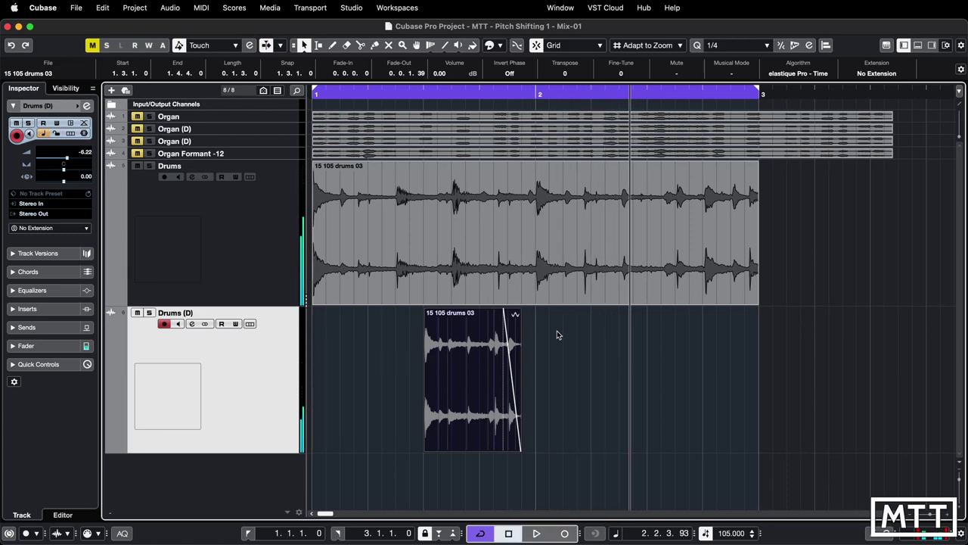